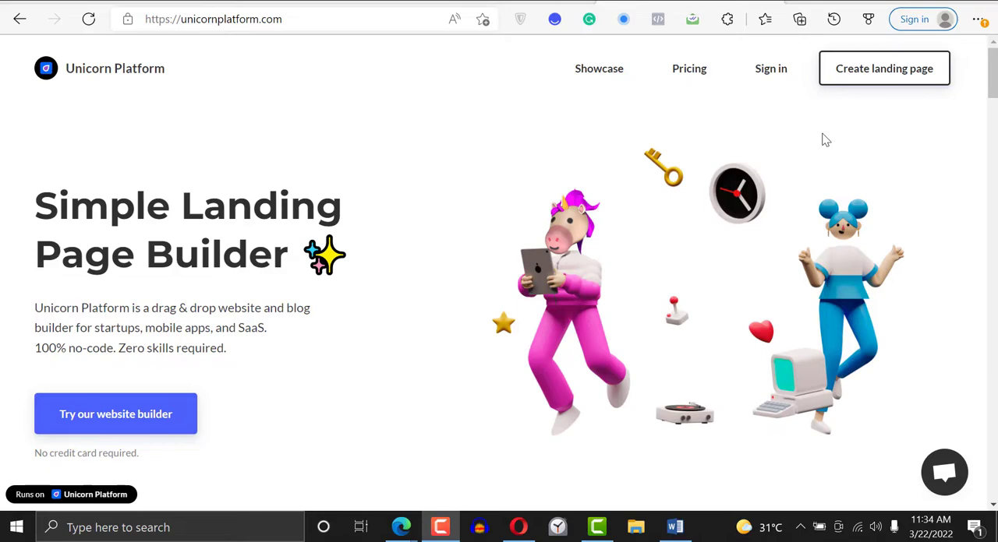
- Look through the Unicorn Platform home page, covering the online editor overview, the feature cards and the gallery of websites built with it
scroll(882, 100, down, 2)
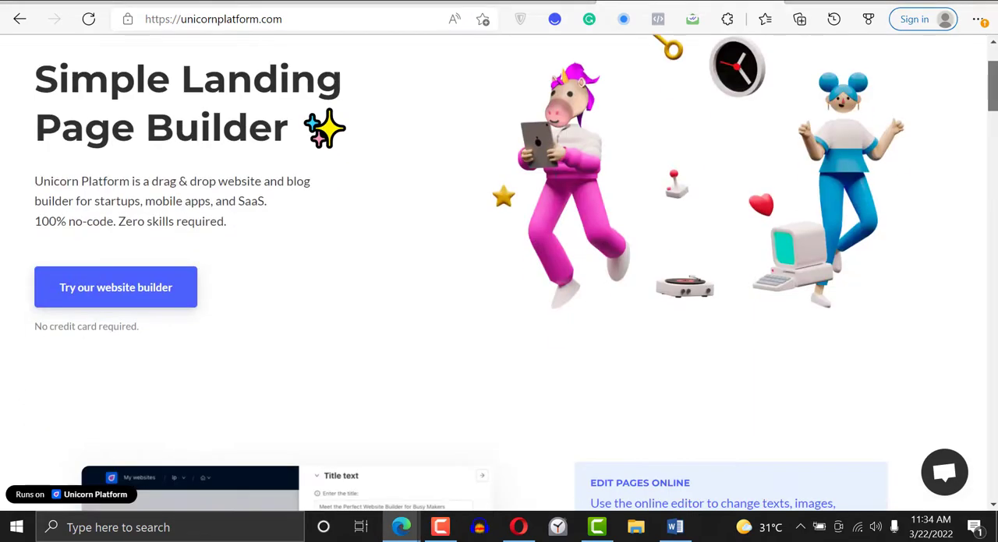
scroll(499, 272, down, 8)
scroll(498, 272, up, 3)
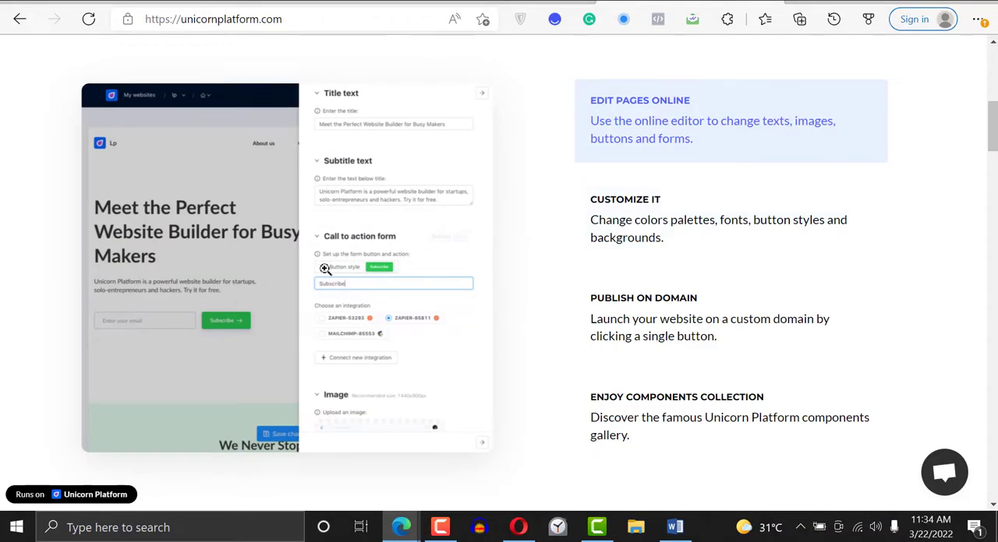
drag(986, 131, 994, 257)
click(984, 129)
drag(992, 127, 992, 184)
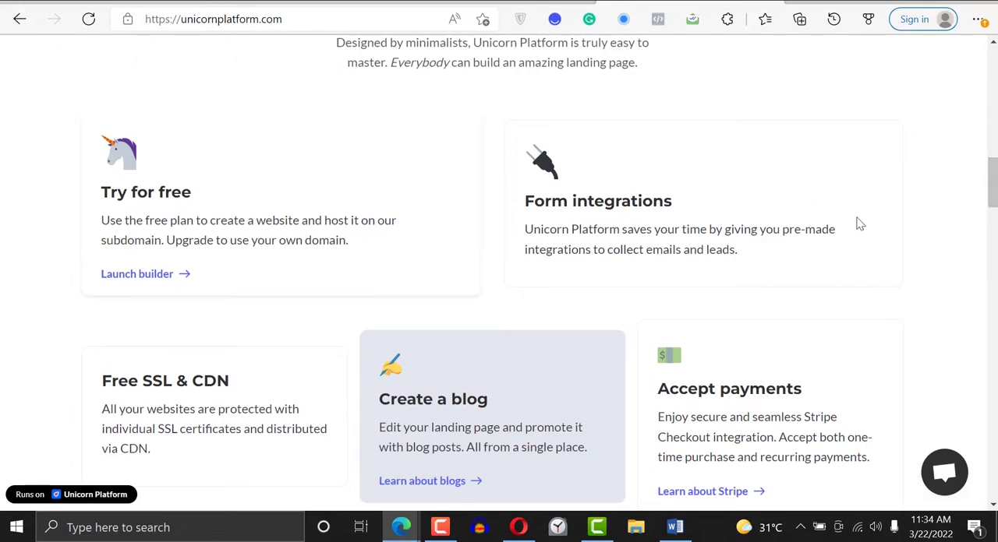
scroll(927, 218, down, 2)
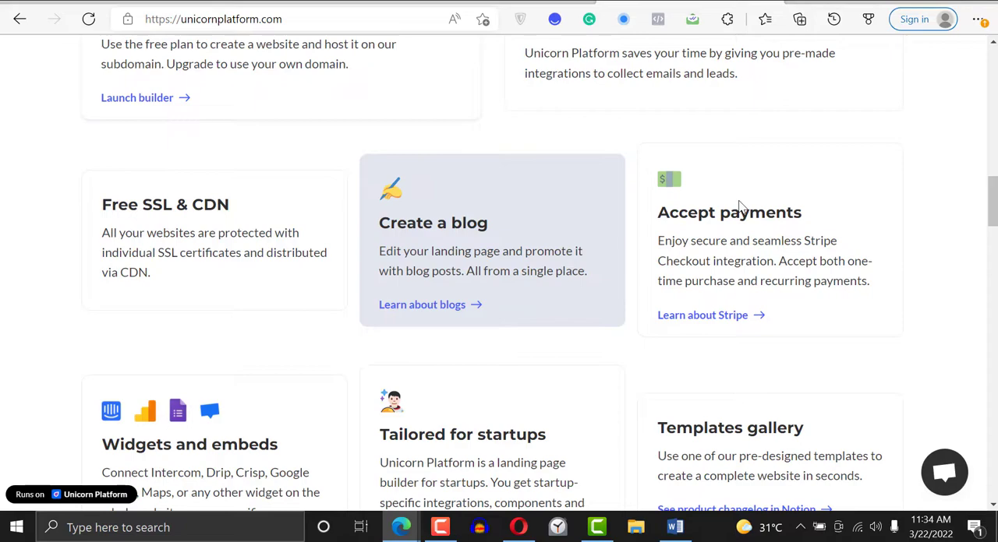
drag(731, 212, 740, 212)
scroll(989, 210, down, 2)
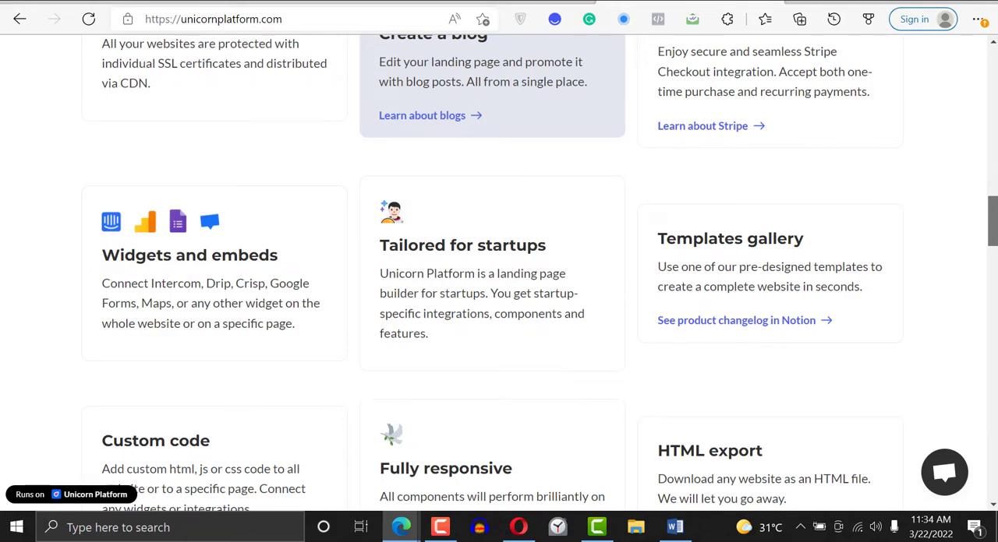
scroll(492, 93, down, 2)
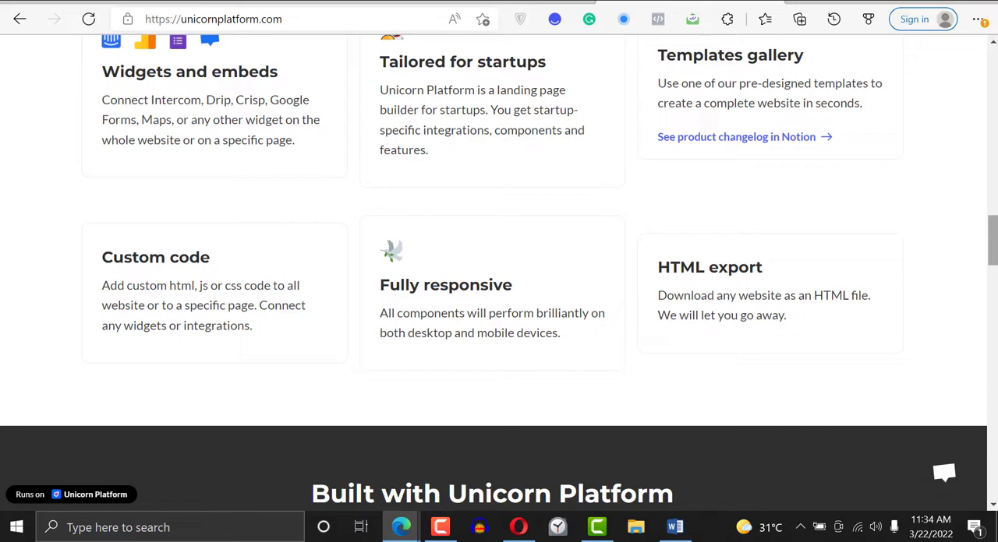
drag(994, 251, 993, 289)
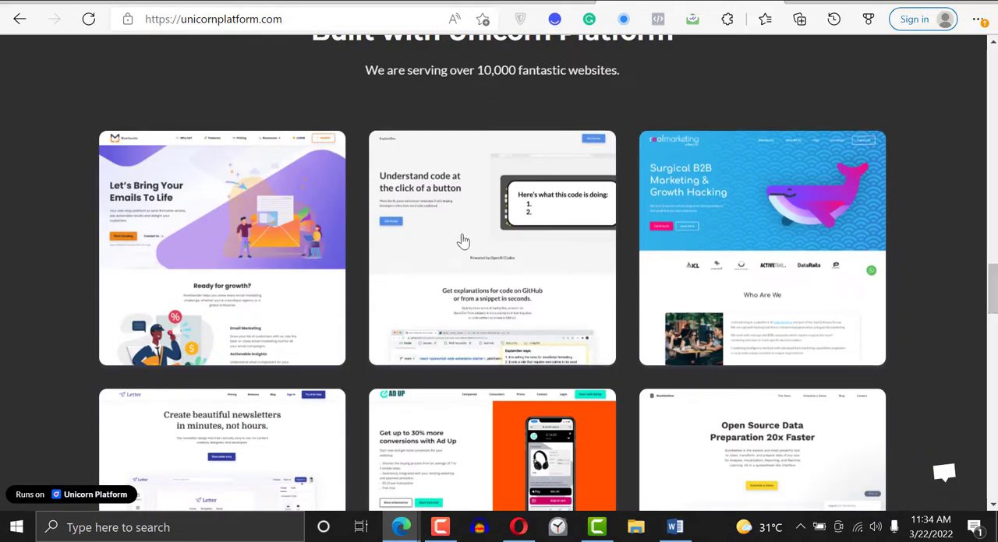
drag(992, 289, 771, 78)
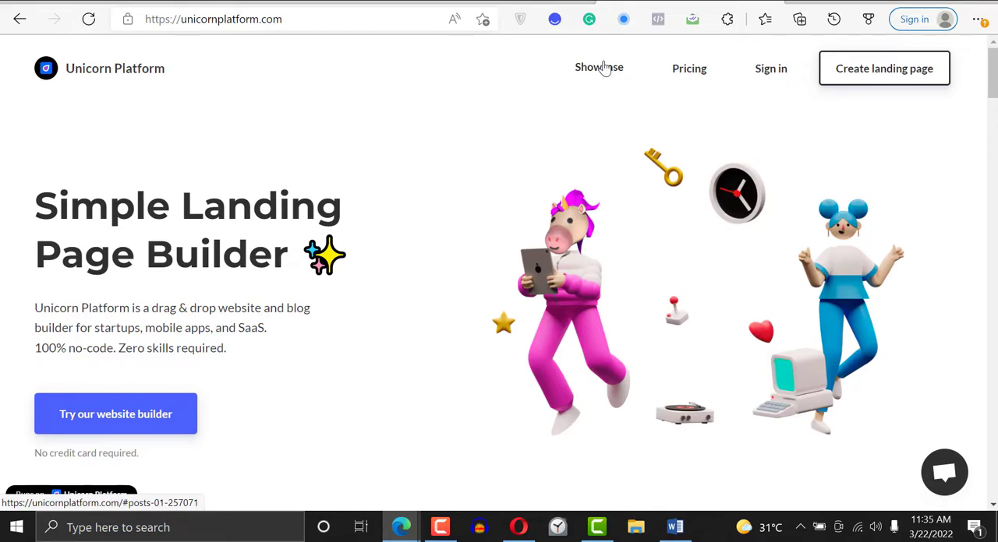
- Open the pricing page and compare the features of the Lurker, Maker, Startup and Business plans
click(700, 74)
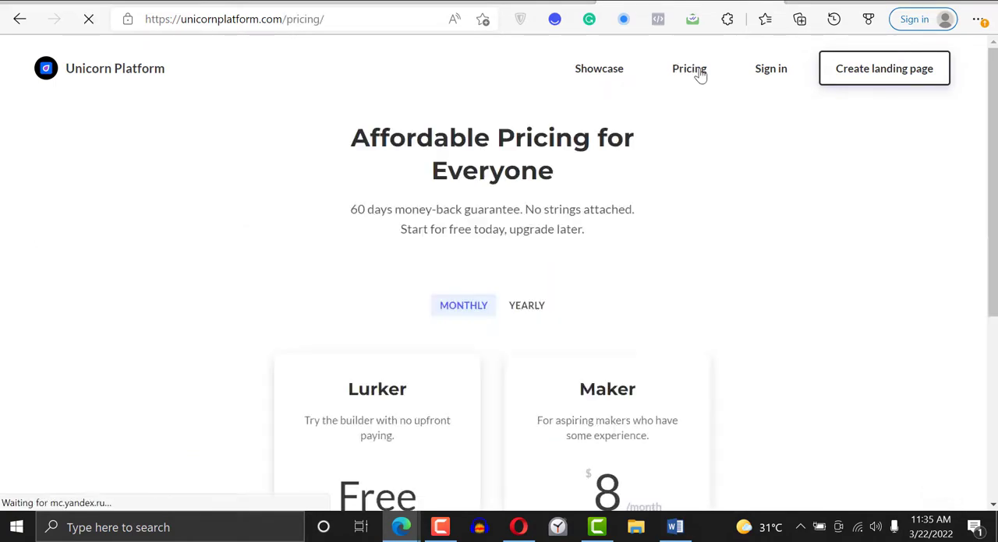
drag(994, 111, 994, 184)
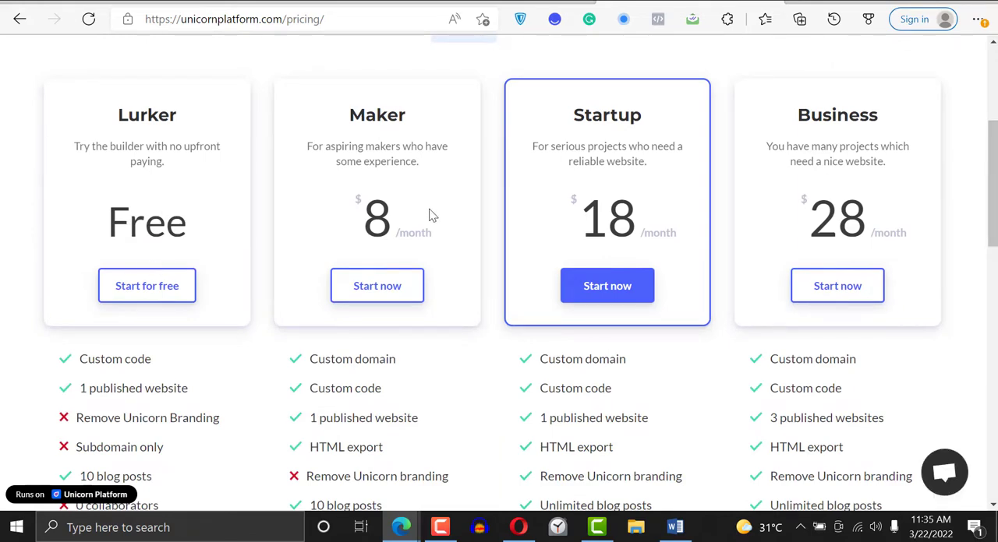
mouse_move(396, 222)
scroll(991, 187, down, 2)
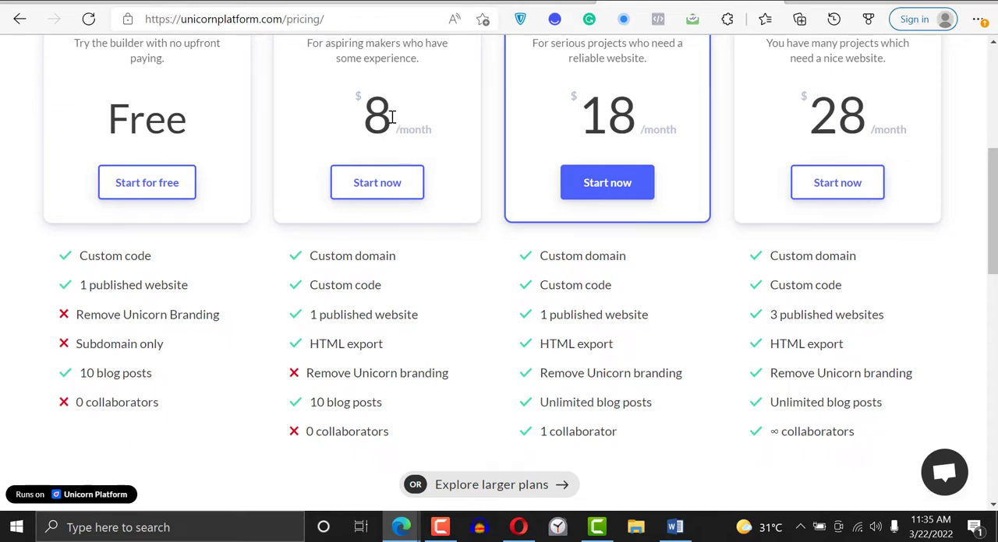
scroll(366, 109, up, 5)
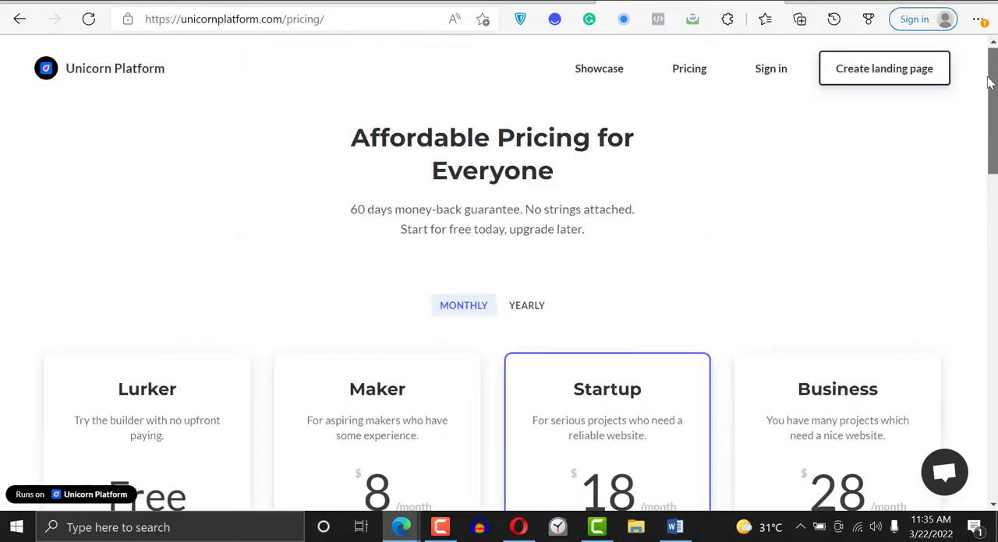
- Return to the Unicorn Platform home page and look over its opening section
click(81, 69)
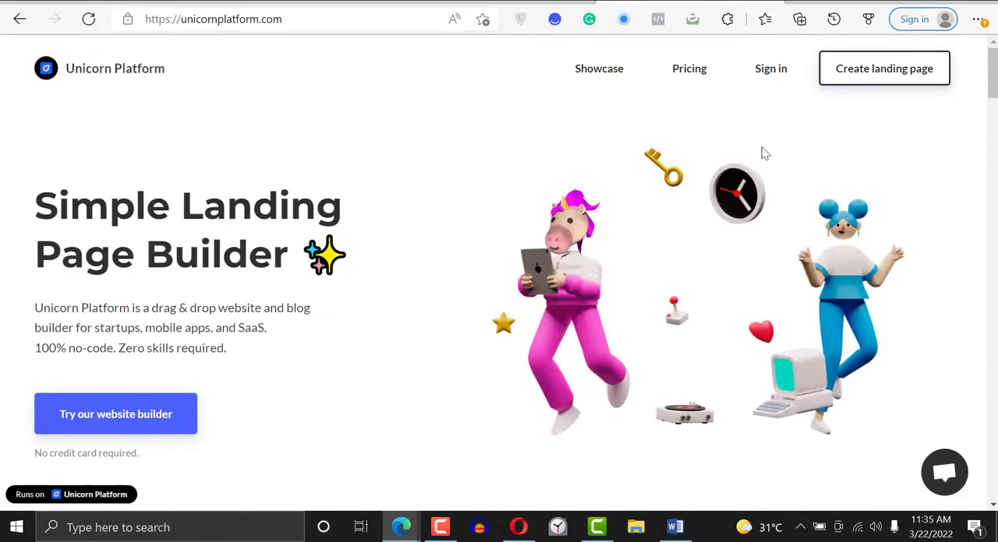
scroll(499, 273, down, 3)
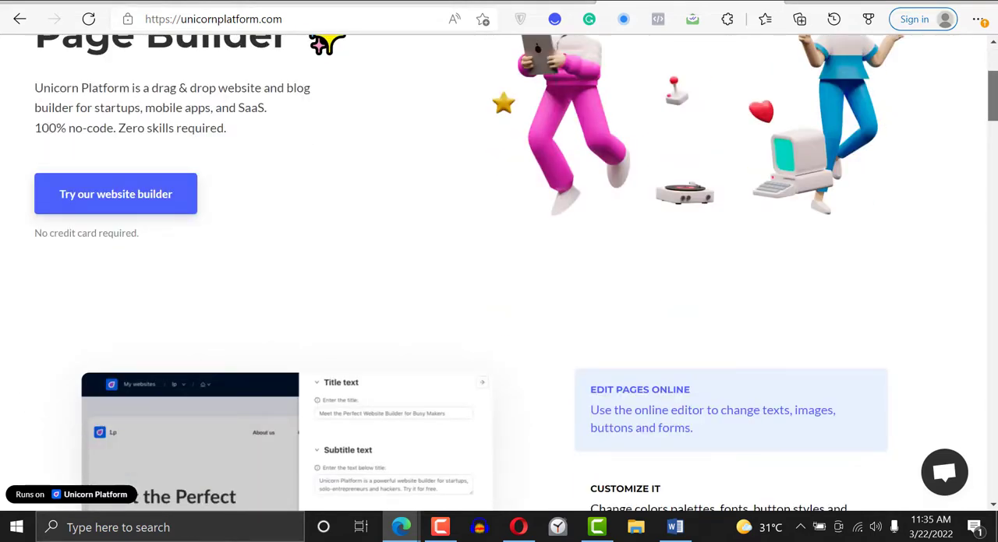
scroll(962, 132, up, 3)
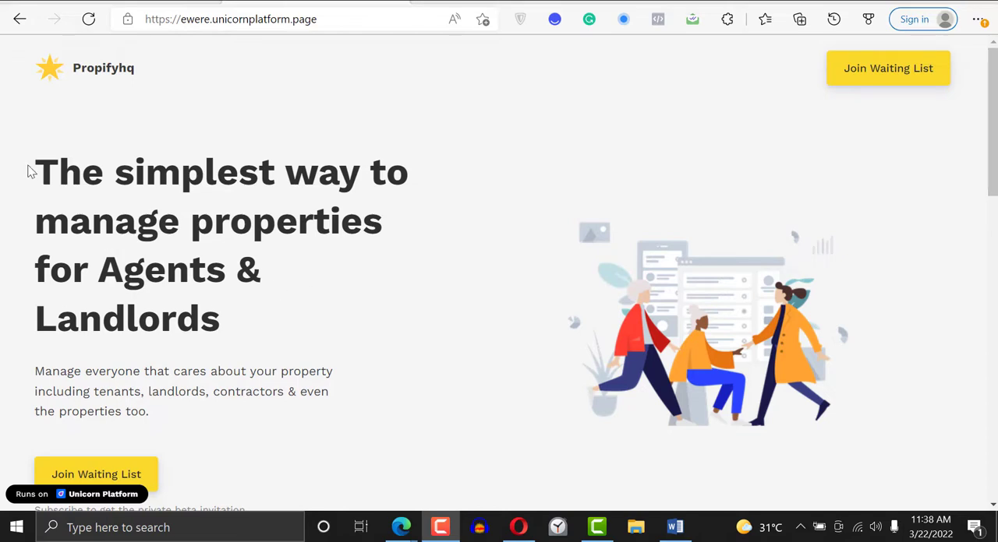
- Review the Propifyhq landing page's main headline and its "Everything you need for sustainable growth" features section
drag(38, 169, 194, 199)
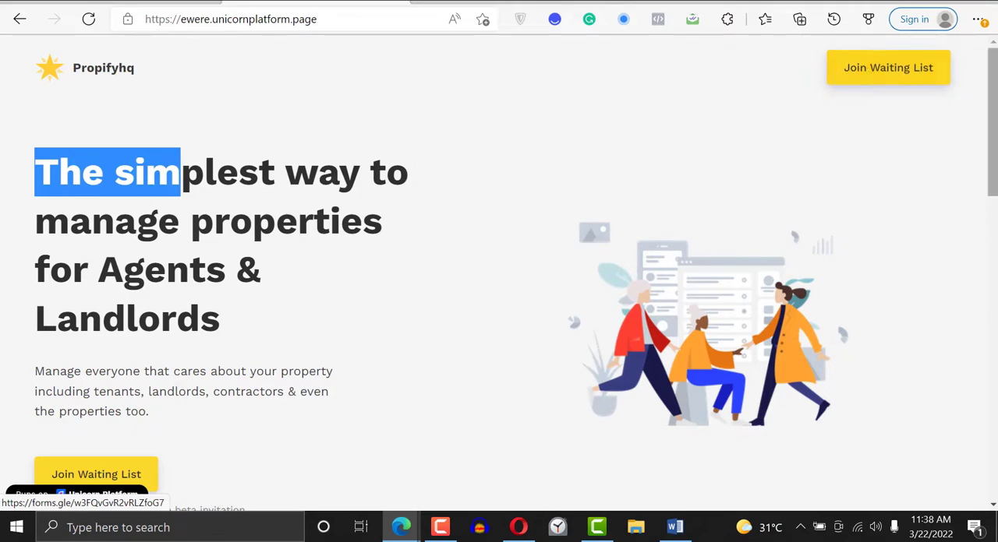
scroll(499, 273, down, 5)
scroll(325, 97, down, 1)
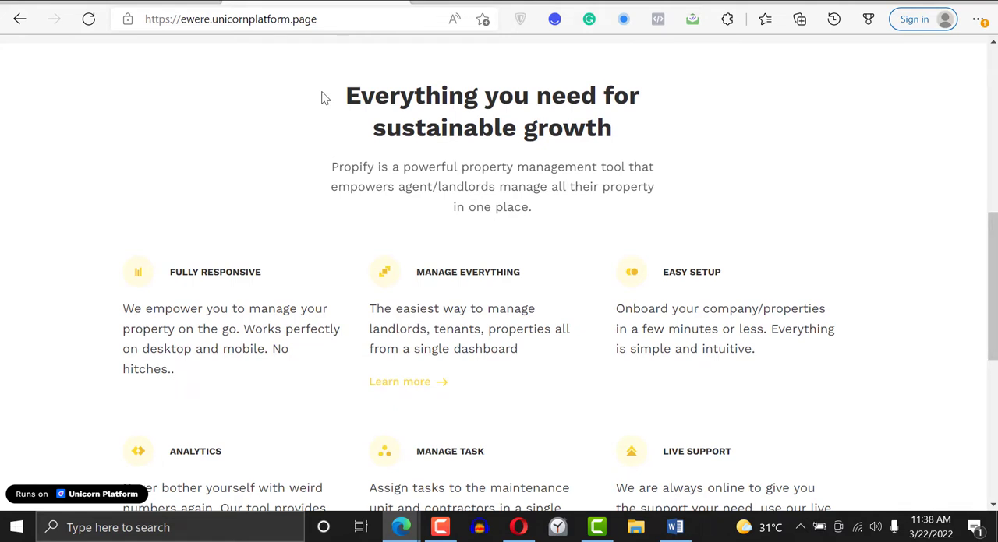
drag(325, 97, 535, 129)
click(702, 117)
drag(367, 129, 479, 129)
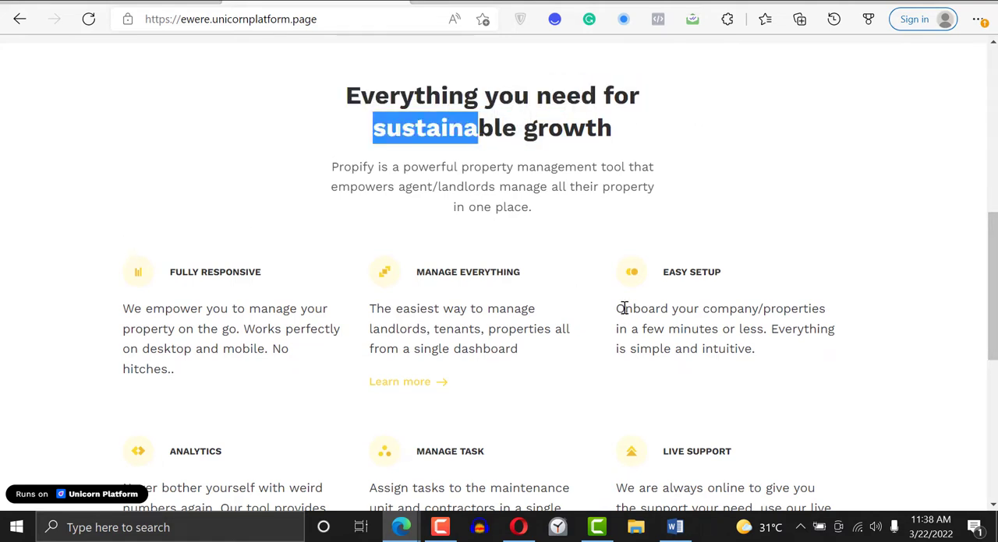
scroll(992, 312, down, 2)
scroll(994, 340, up, 1)
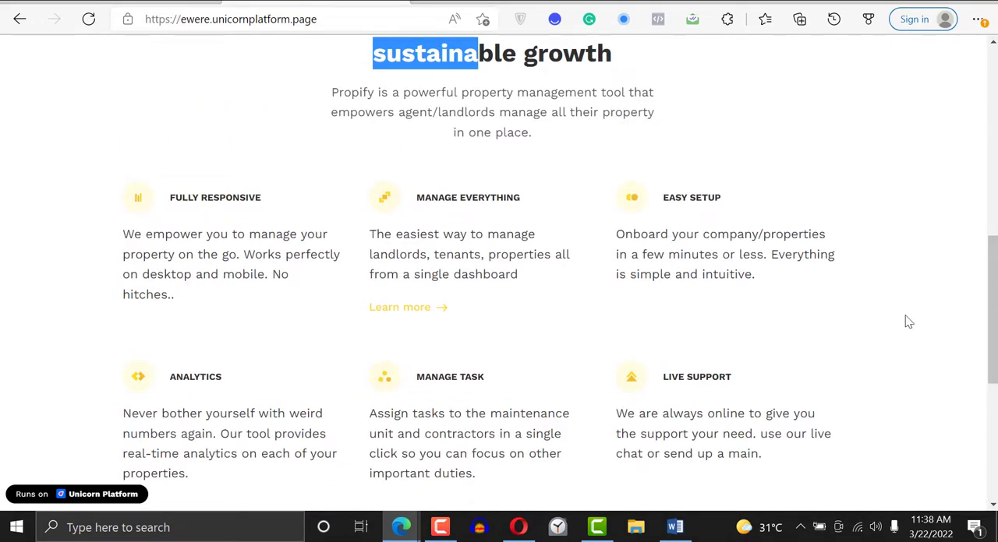
scroll(465, 319, down, 4)
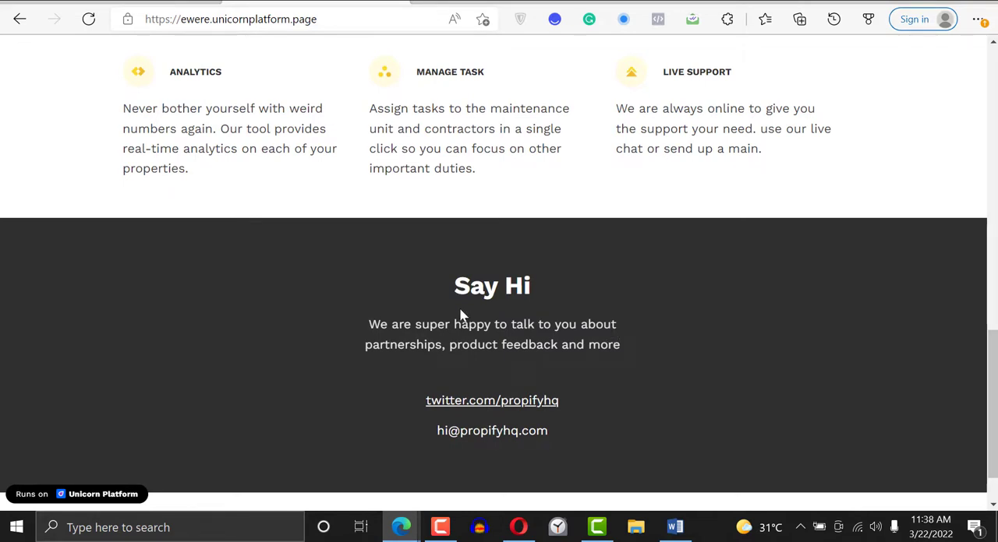
- Examine the Twitter link and contact e-mail in the Say Hi section and the footer's copyright text, and return to the page's beginning
scroll(992, 413, down, 1)
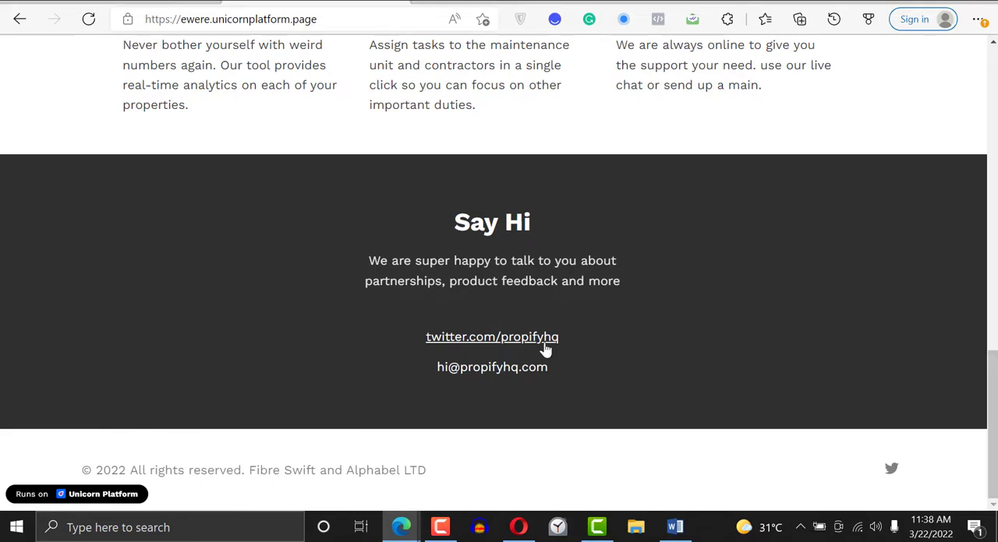
drag(579, 336, 409, 340)
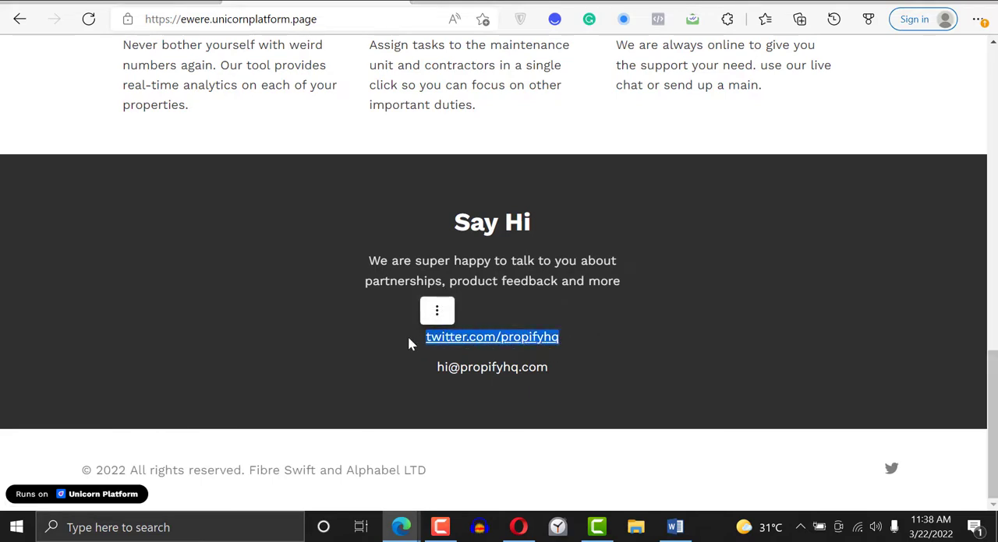
drag(574, 370, 424, 371)
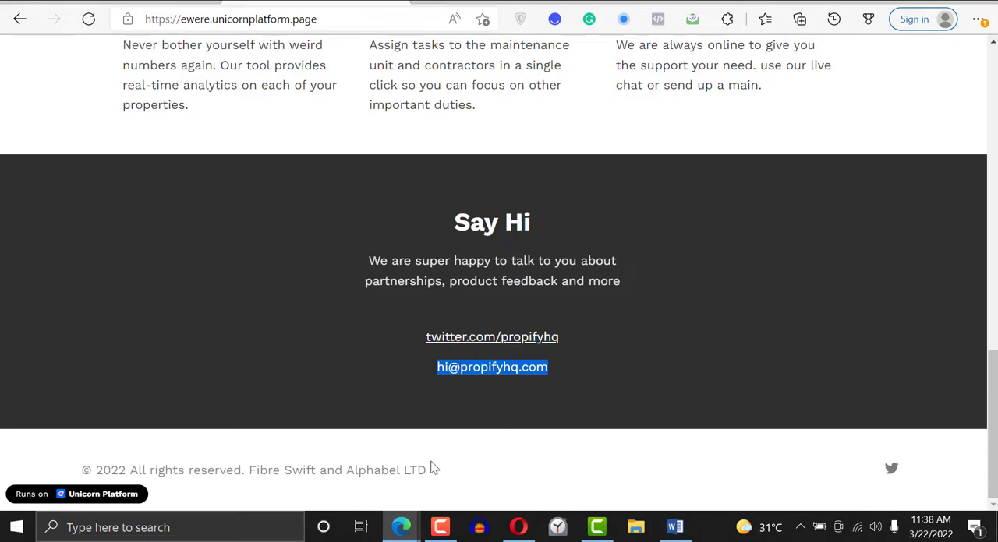
drag(255, 470, 450, 474)
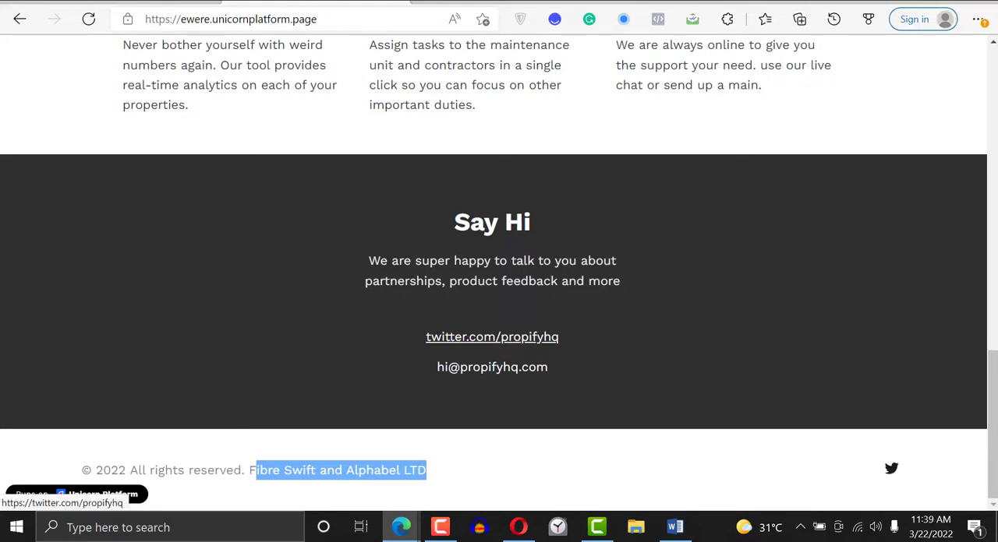
drag(995, 433, 995, 129)
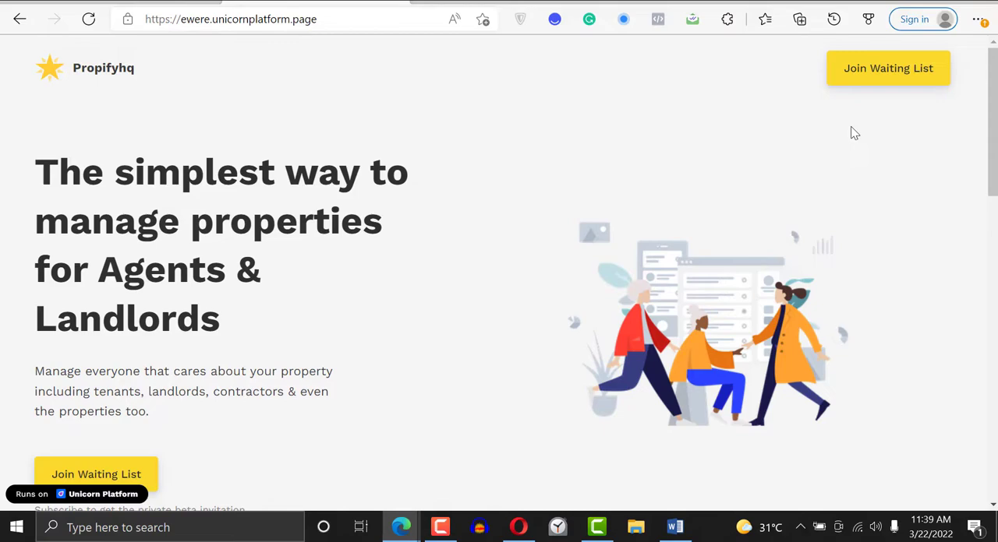
drag(990, 137, 990, 157)
drag(992, 312, 991, 53)
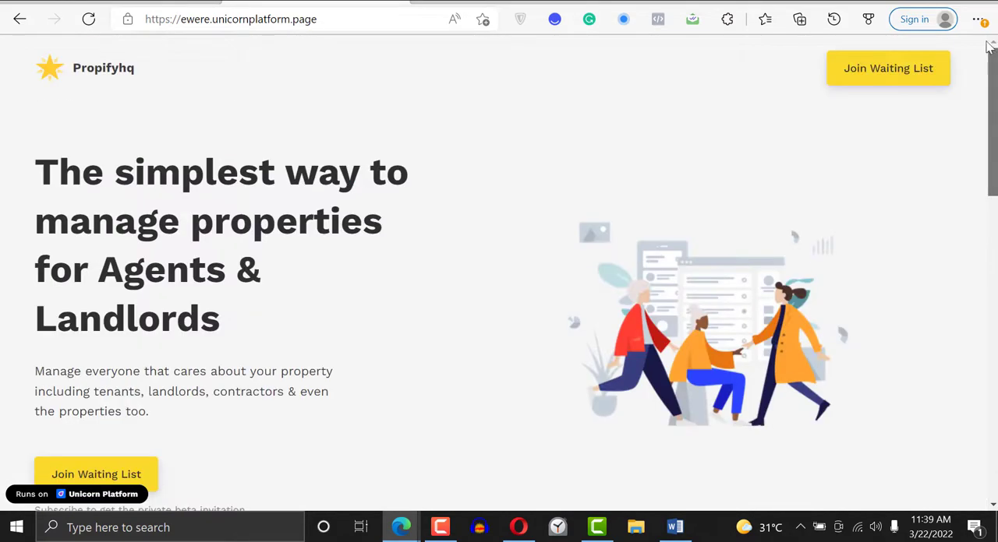
- Inspect the Propifyhq page with the browser's developer tools and check its mobile layout in the Samsung Galaxy S20 Ultra preview
right_click(536, 127)
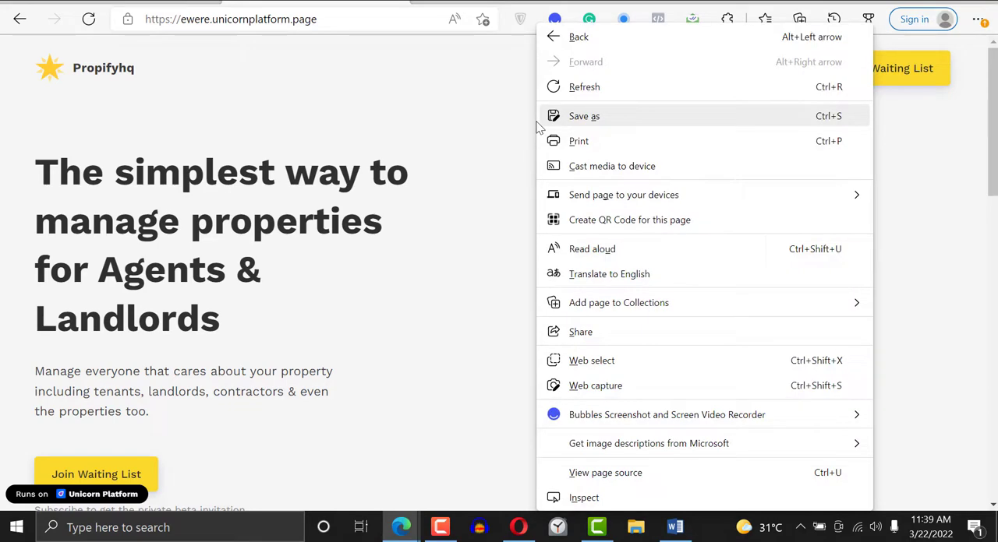
click(593, 502)
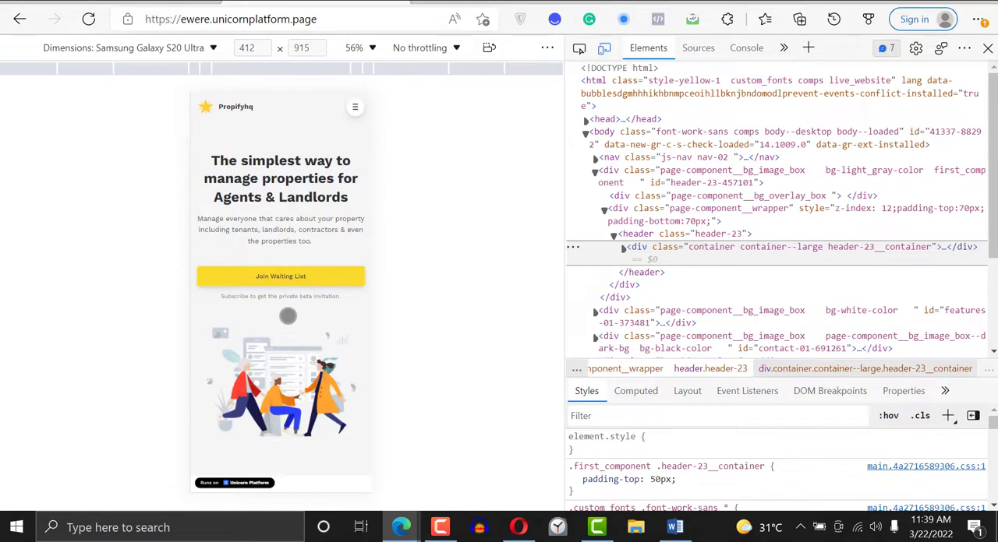
drag(288, 317, 290, 78)
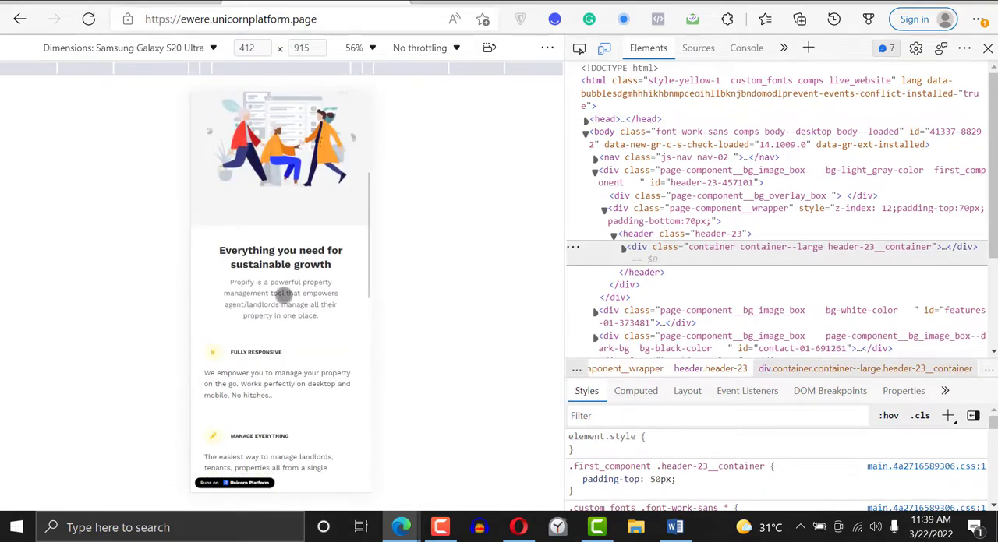
drag(283, 297, 266, 205)
drag(310, 328, 326, 338)
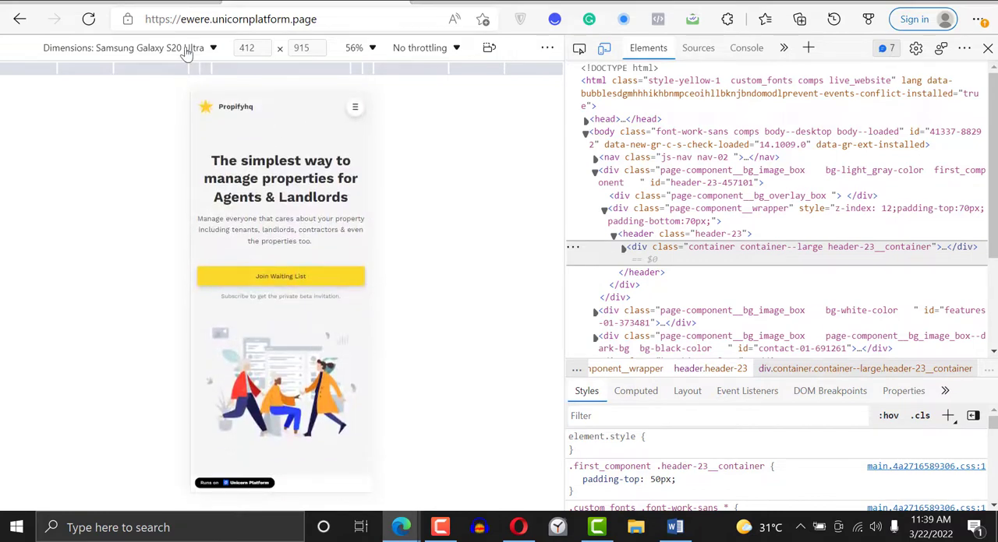
- Set the emulated device to Galaxy Fold and review the landing page's layout from the headline through the Live Support section
click(195, 48)
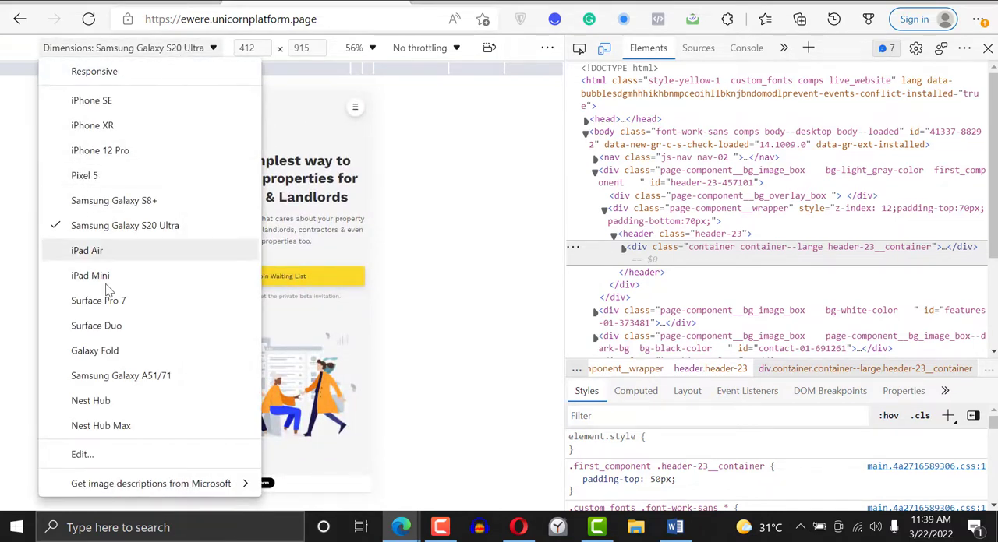
click(115, 350)
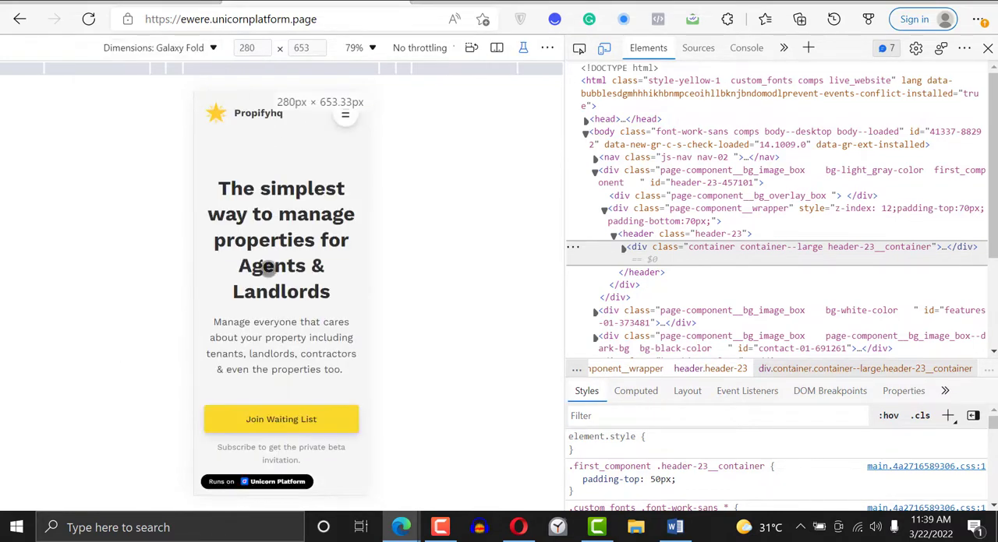
scroll(325, 172, down, 15)
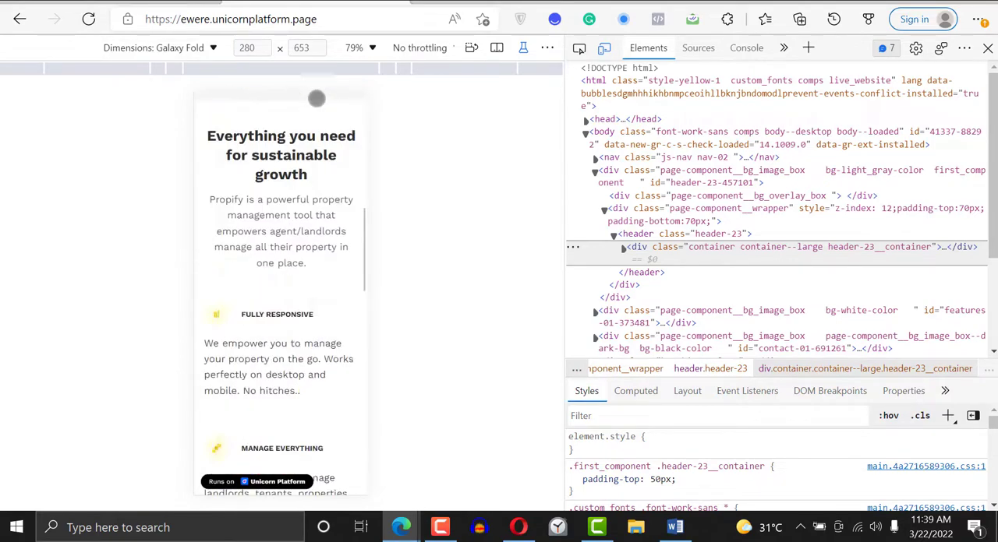
scroll(320, 128, up, 15)
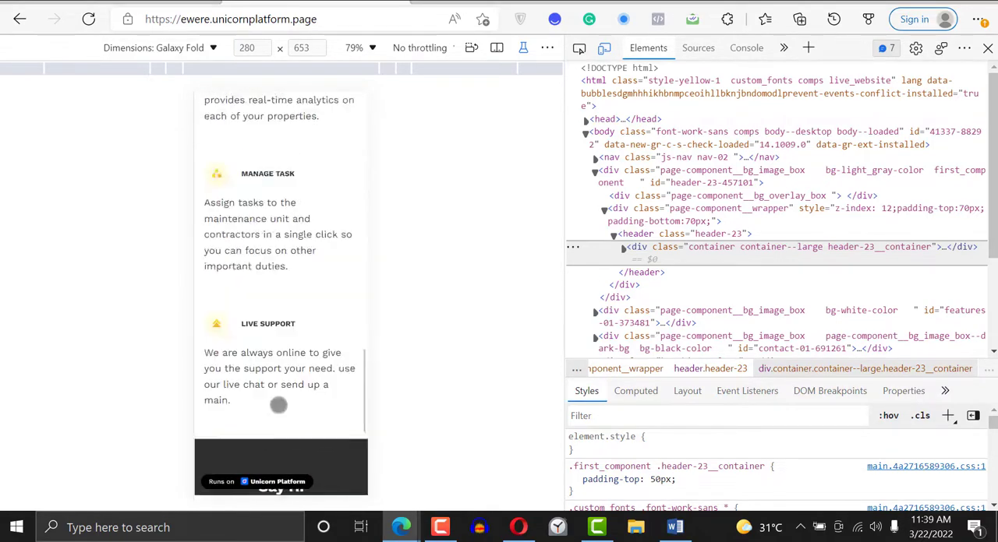
scroll(271, 170, up, 2)
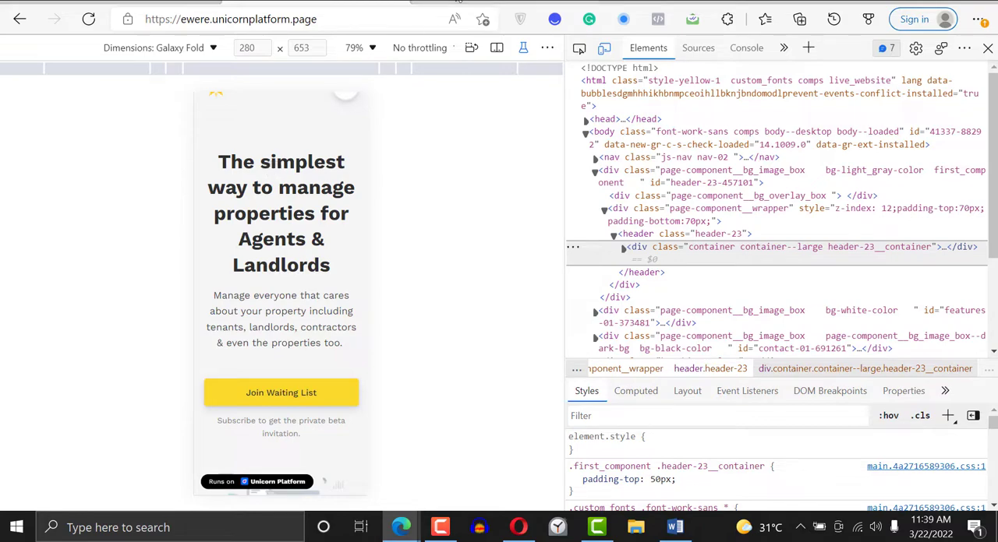
- Review the Headline document in Google Docs, from the headline copy through the Features list, and return to its beginning
click(506, 1)
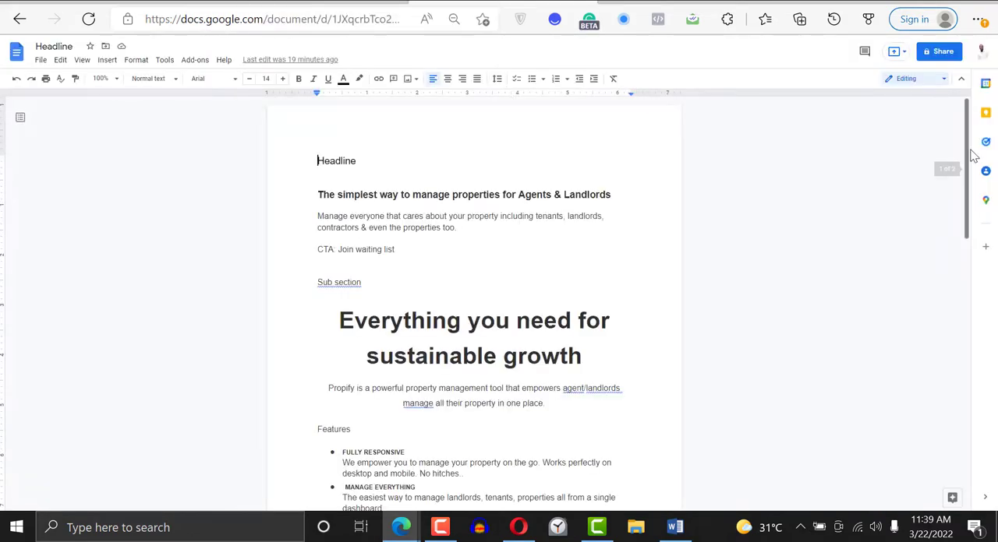
drag(965, 134, 943, 204)
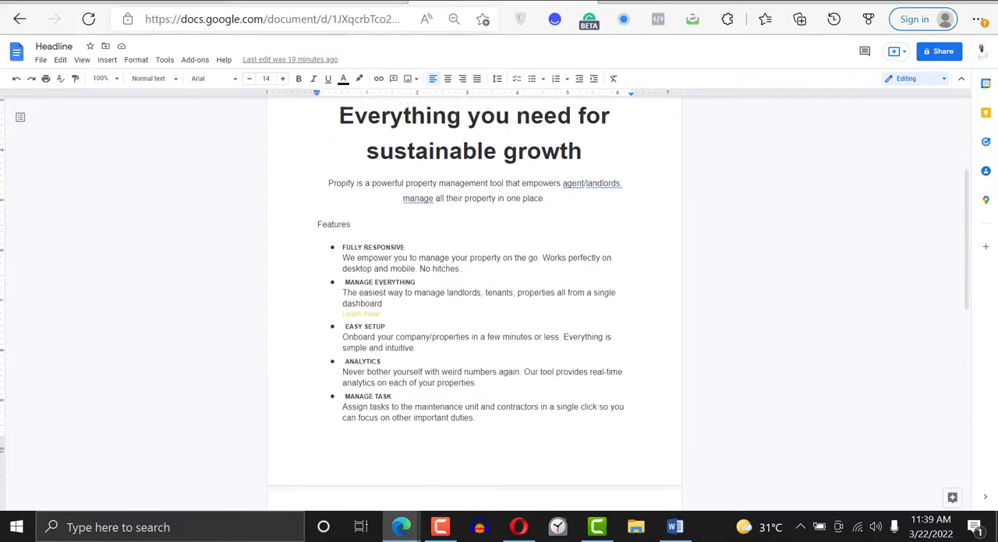
click(327, 1)
click(503, 2)
drag(970, 274, 965, 173)
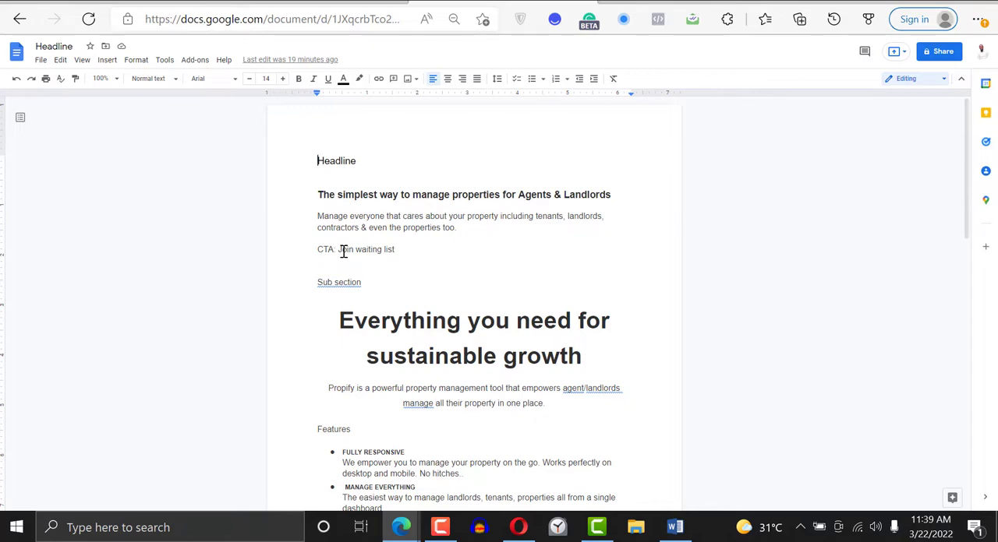
- Open Unicorn Platform's pricing page and compare the monthly Lurker, Maker, Startup and Business plans and their included features
click(315, 3)
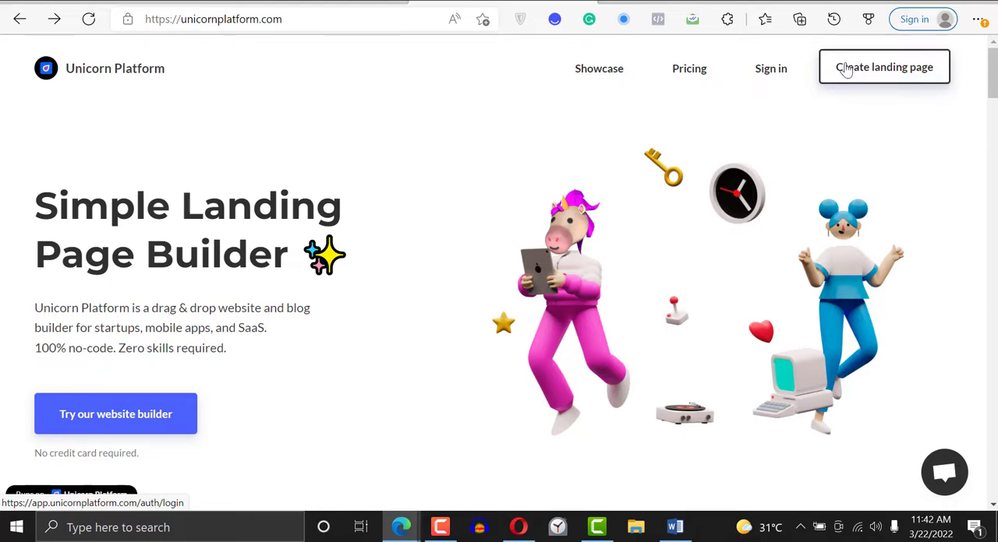
click(691, 76)
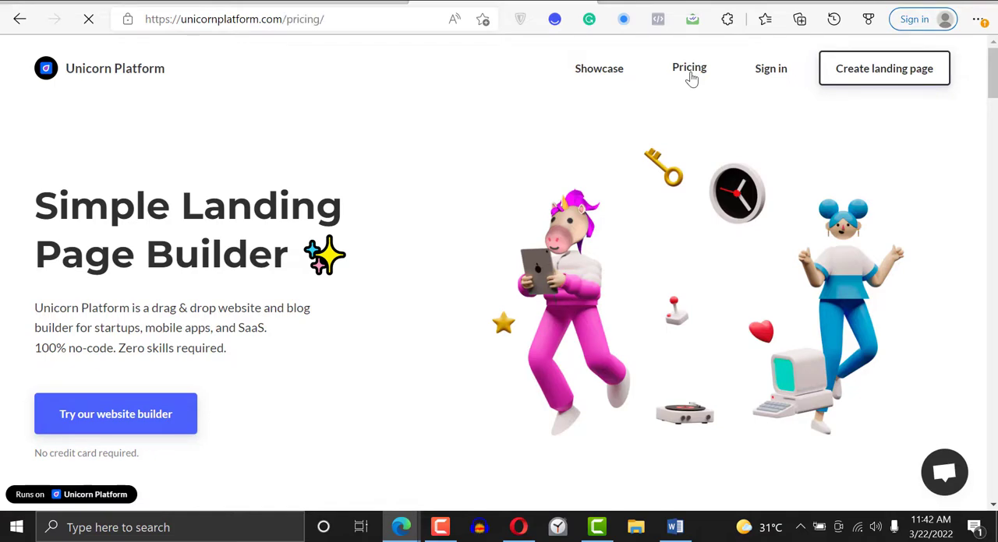
scroll(691, 76, down, 4)
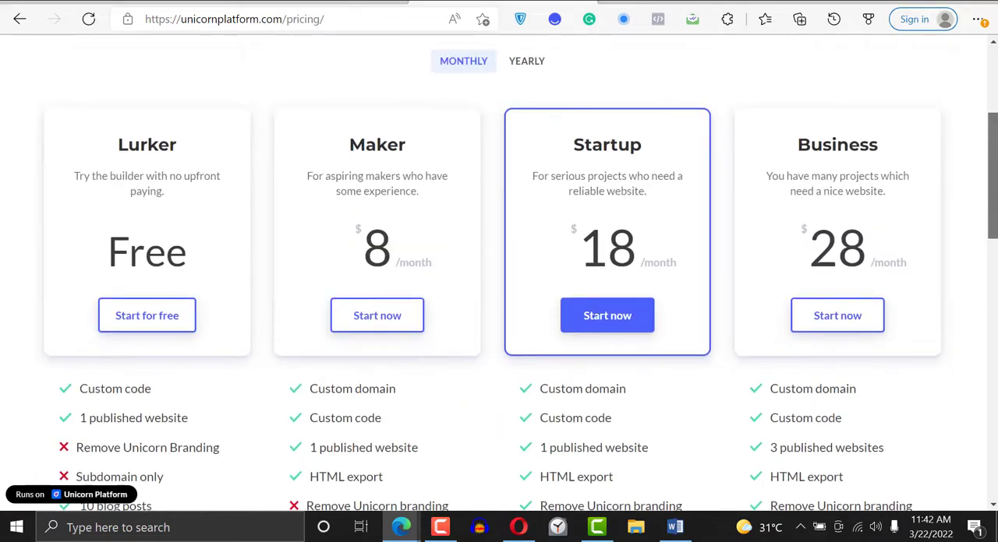
scroll(956, 196, down, 2)
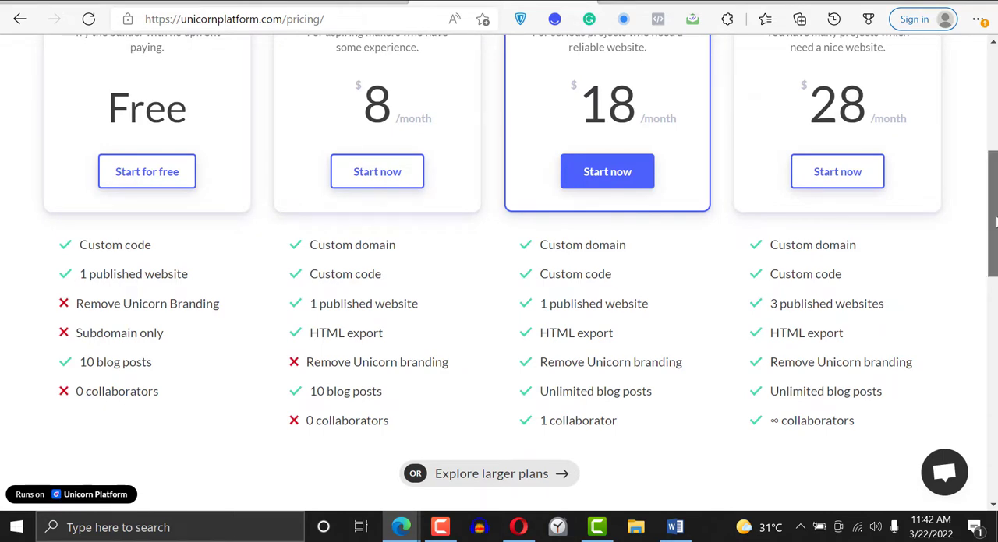
drag(994, 226, 995, 190)
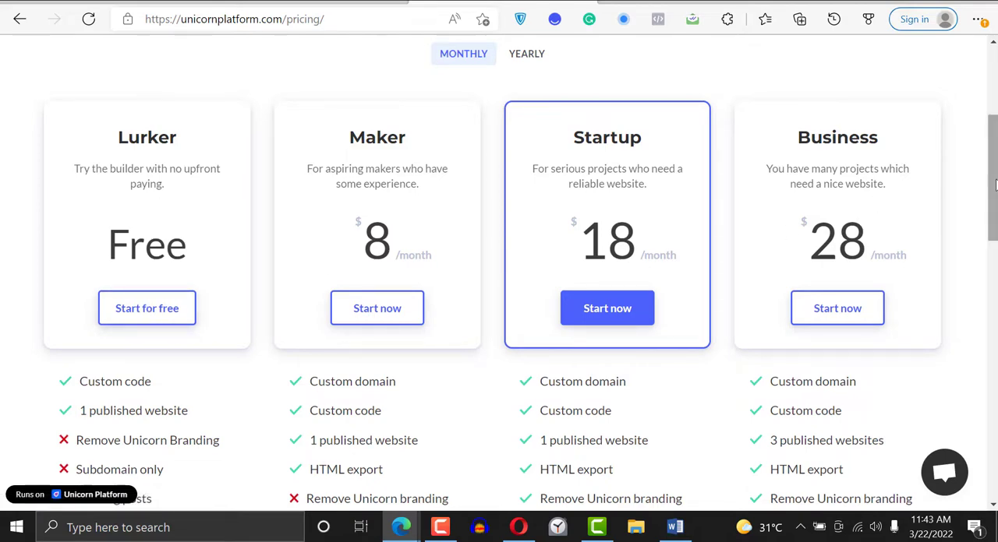
drag(995, 185, 995, 118)
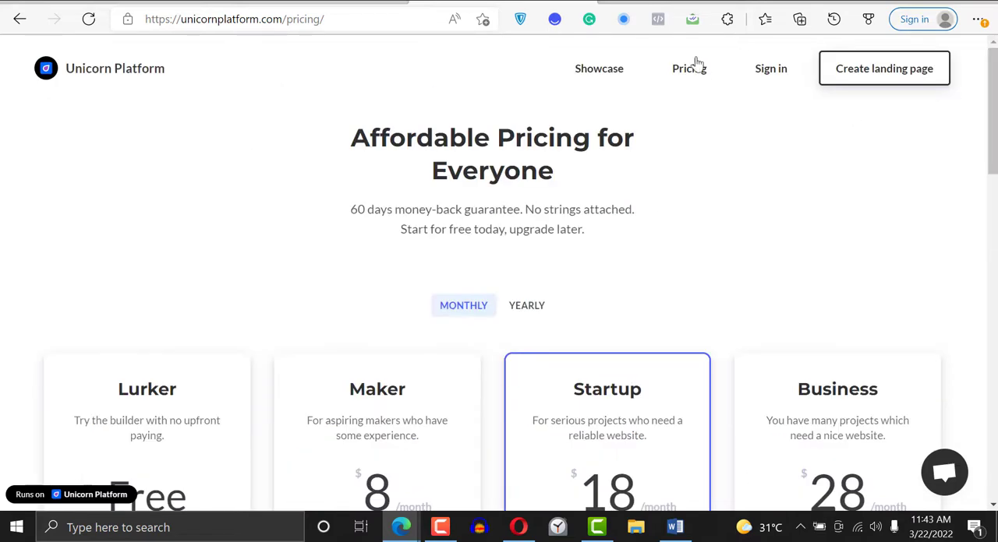
- Start creating a landing page, review the free registration form's fields, and return to the sign-in form
click(857, 69)
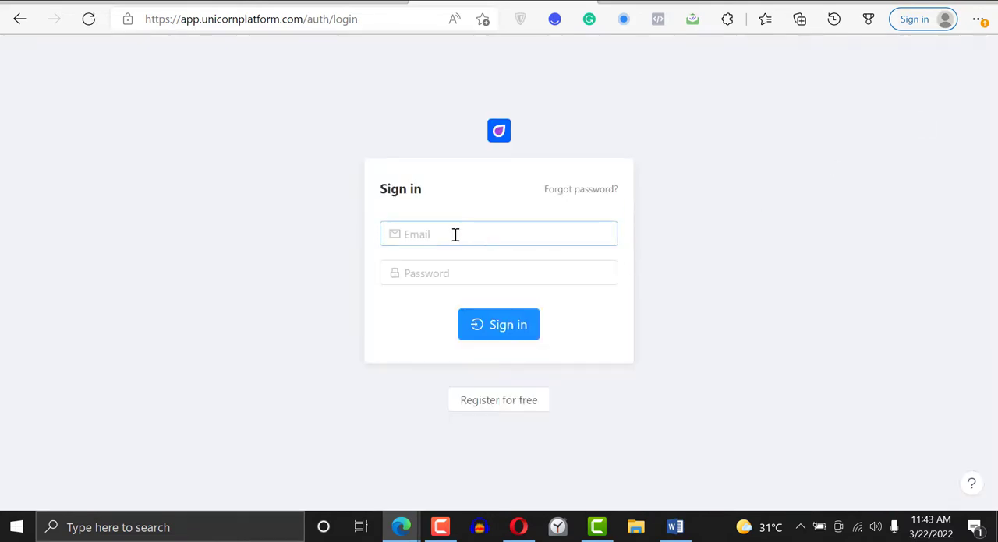
click(473, 403)
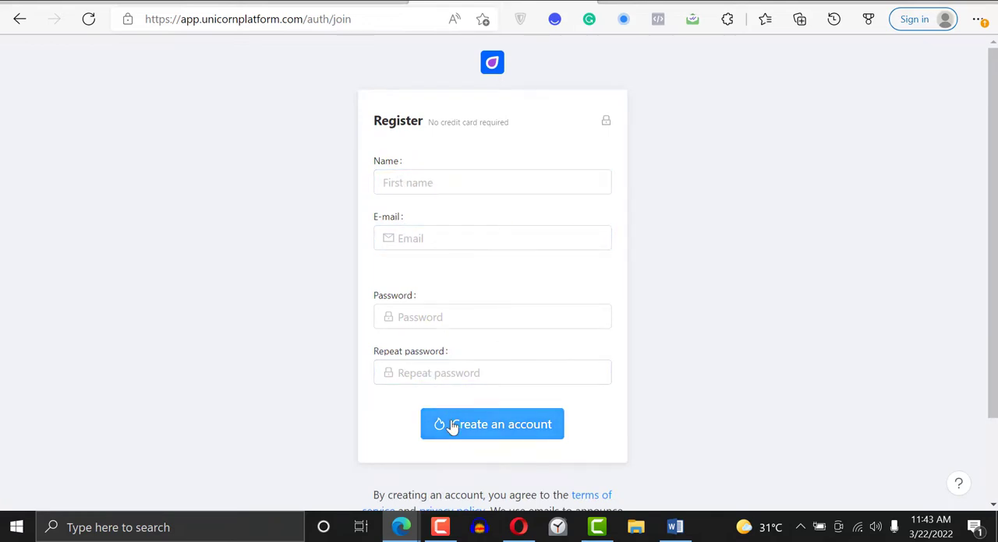
scroll(927, 304, down, 2)
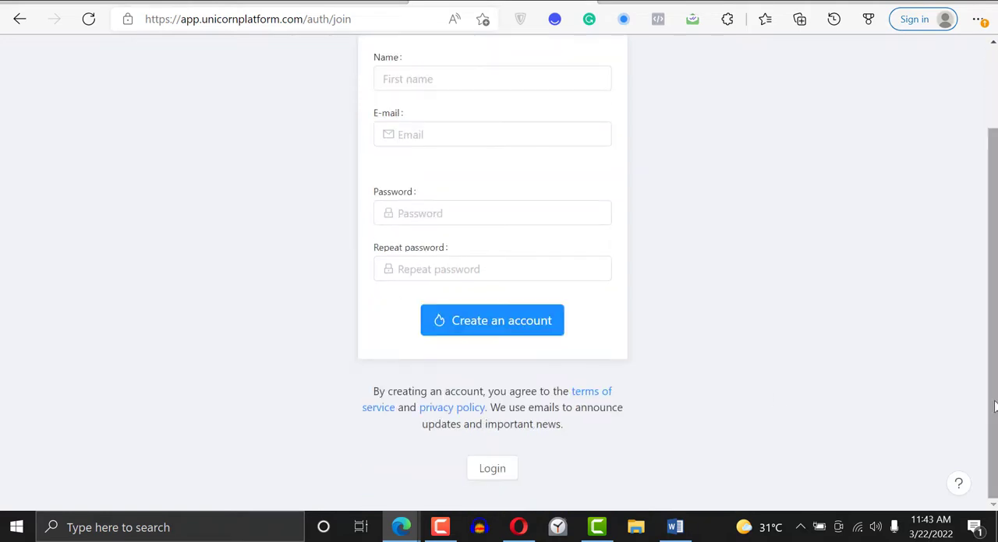
click(493, 471)
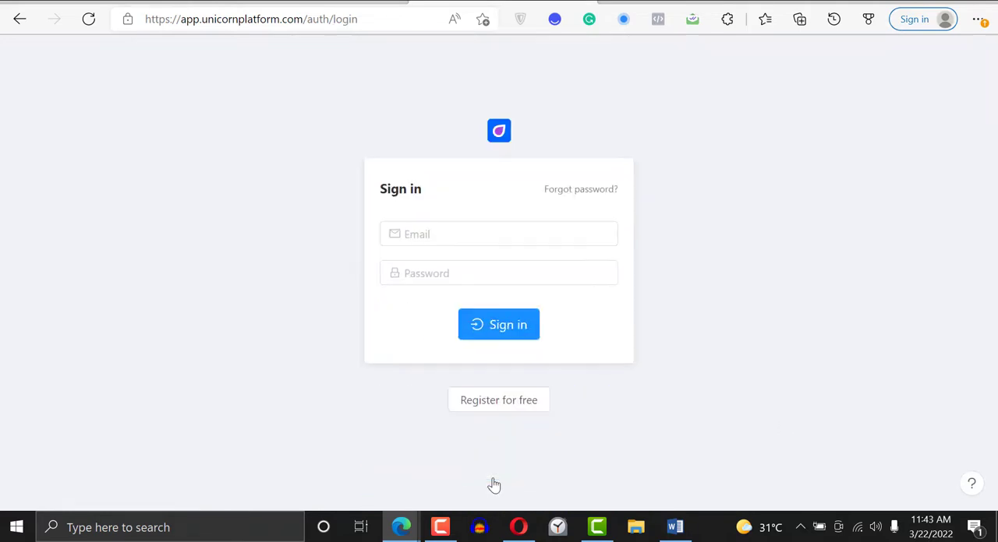
- Sign in to the Unicorn Platform account with the account e-mail and password
click(546, 232)
click(527, 287)
click(527, 284)
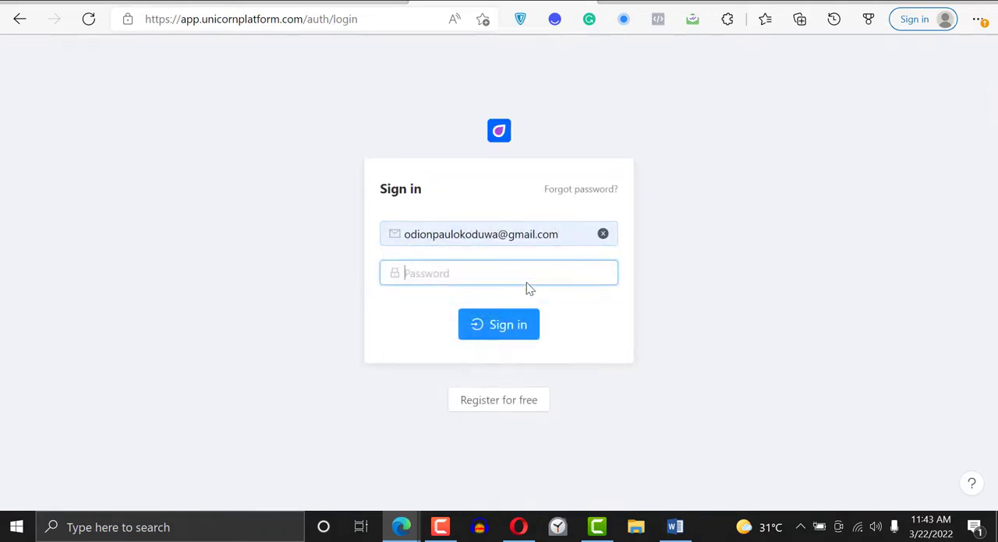
text(***)
key(Return)
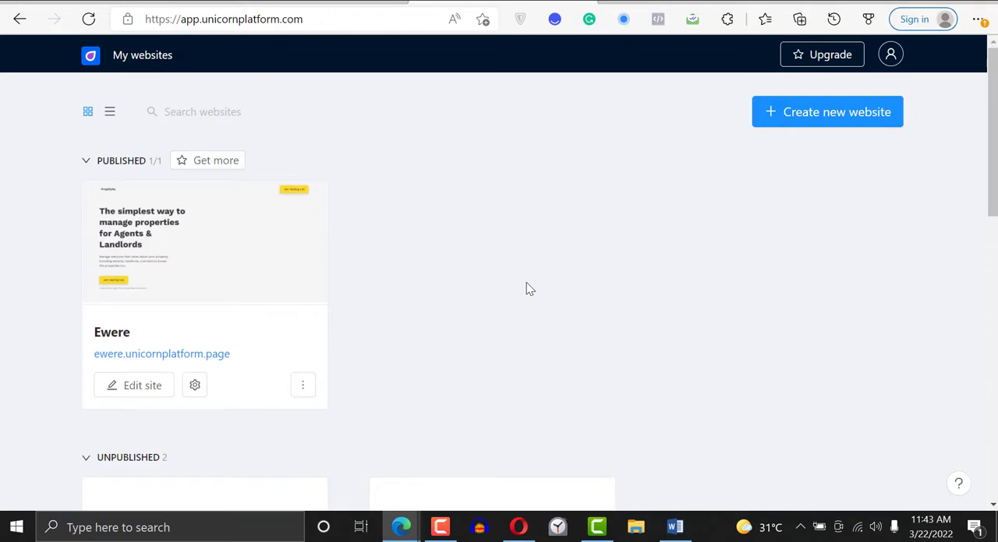
- Create a new website from the Blank template
click(803, 118)
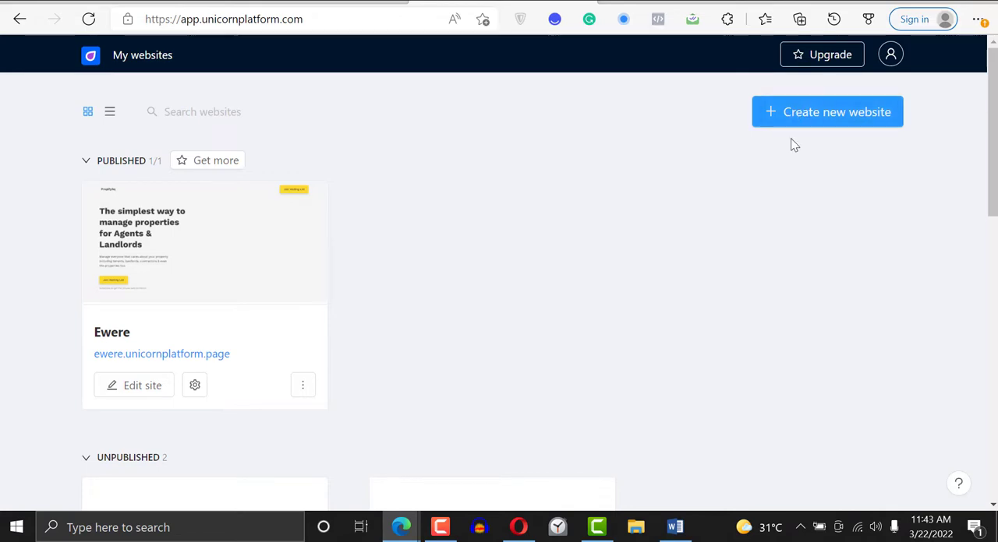
click(790, 123)
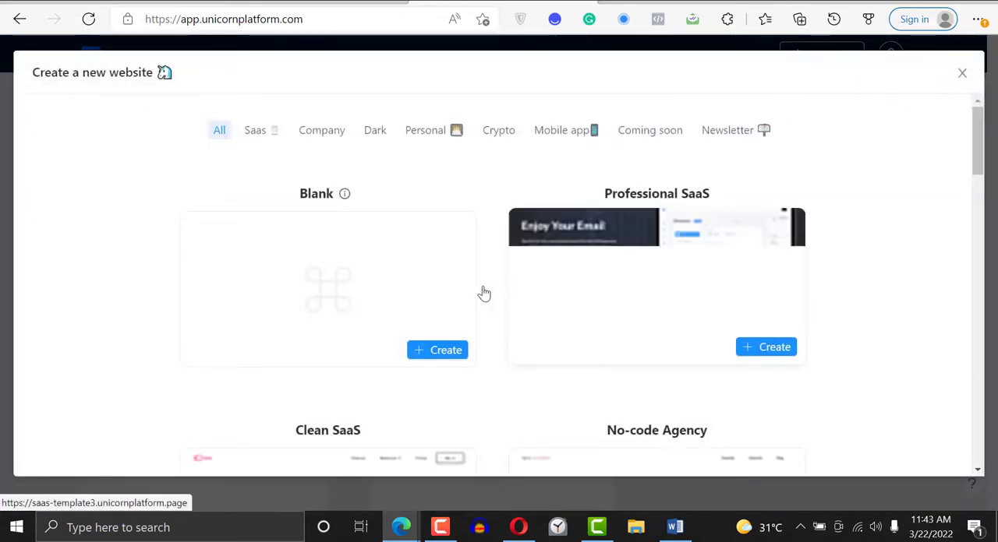
mouse_move(980, 124)
mouse_down()
mouse_move(980, 294)
mouse_move(944, 407)
mouse_move(993, 216)
mouse_move(985, 133)
mouse_up()
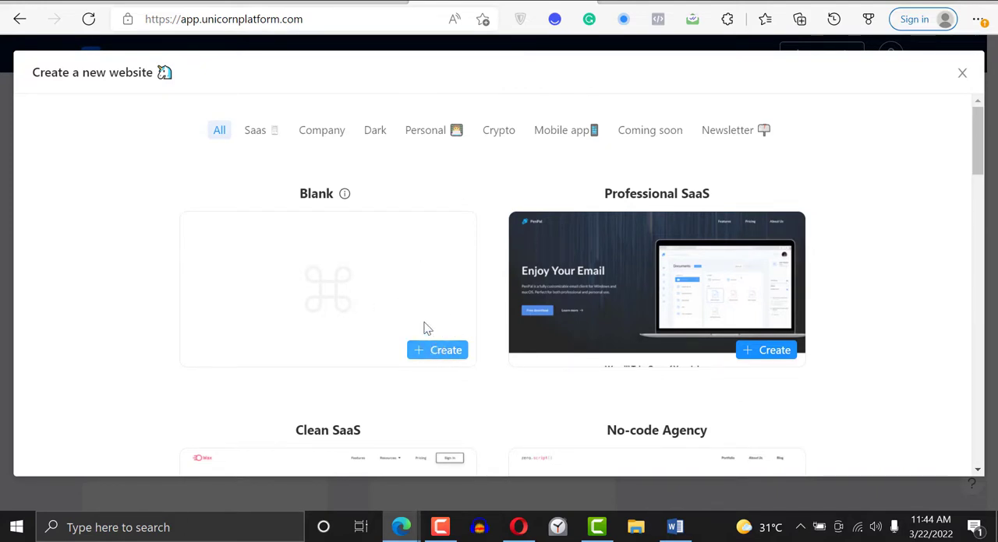
click(437, 357)
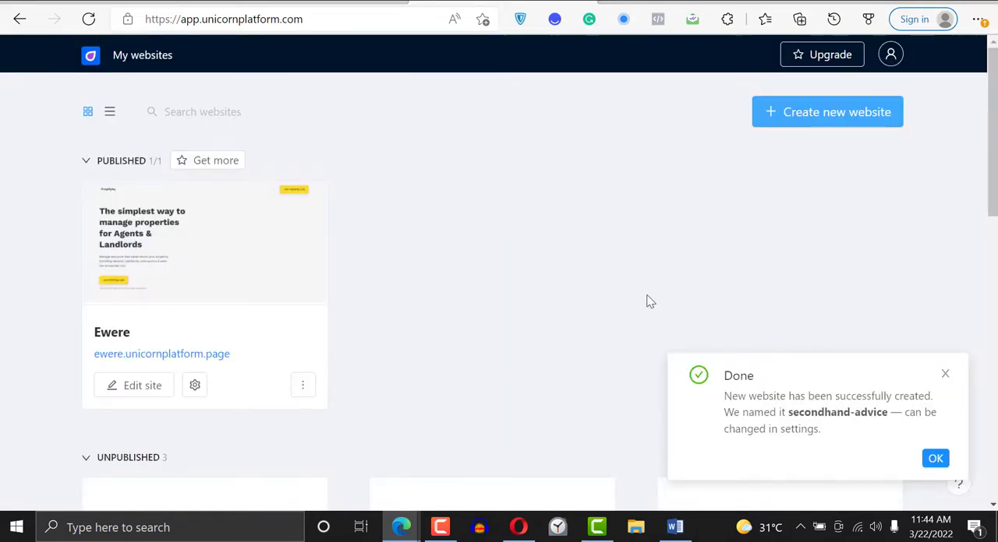
- Open the new, unpublished secondhand-advice website and look over its pages overview
scroll(991, 156, down, 2)
scroll(993, 319, down, 2)
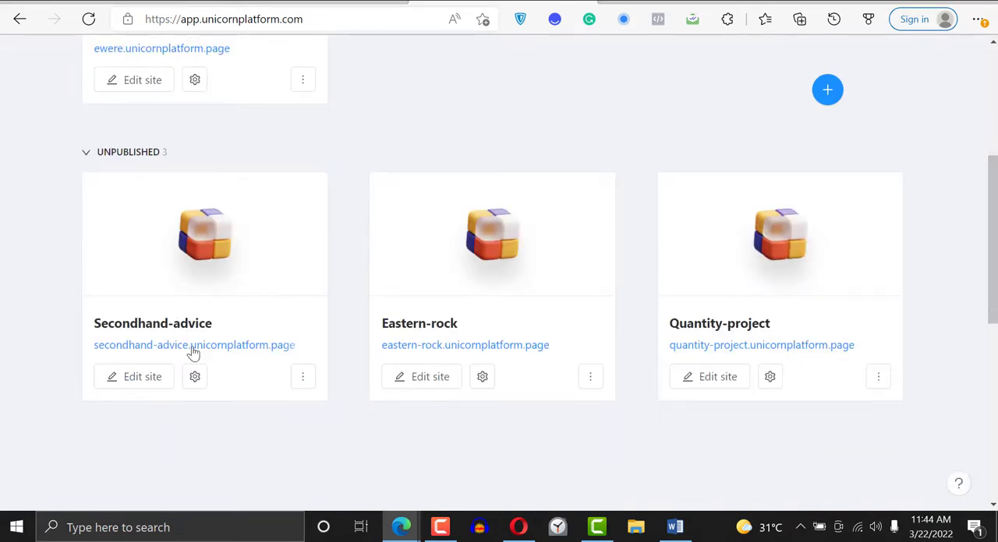
click(207, 229)
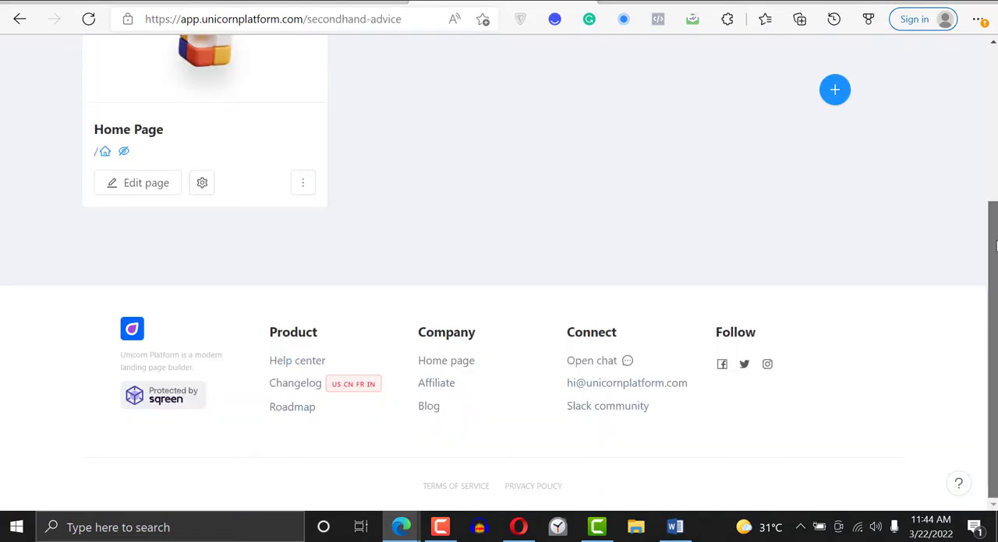
scroll(862, 205, up, 3)
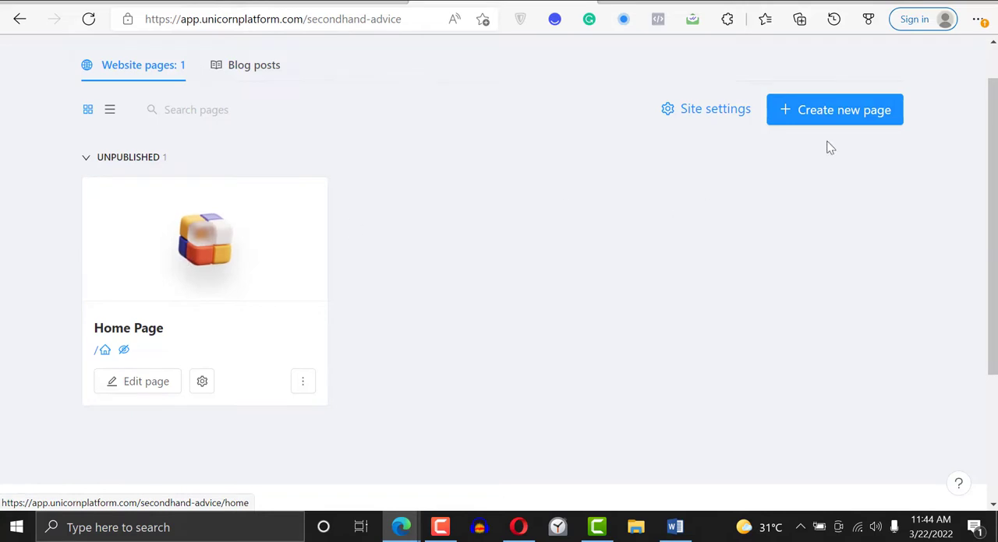
- Check the website's blog posts section, return to its pages, and open the Home Page for editing
click(831, 106)
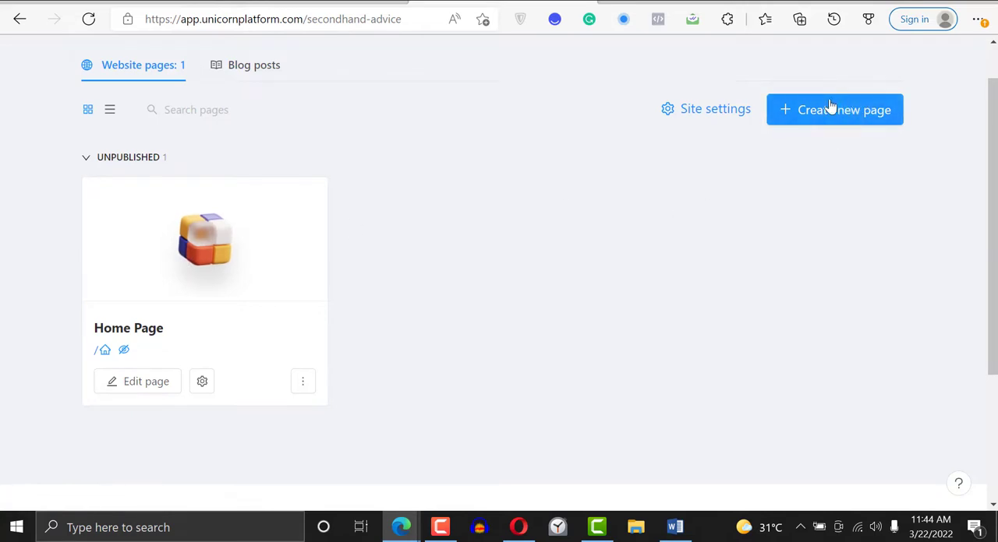
click(249, 67)
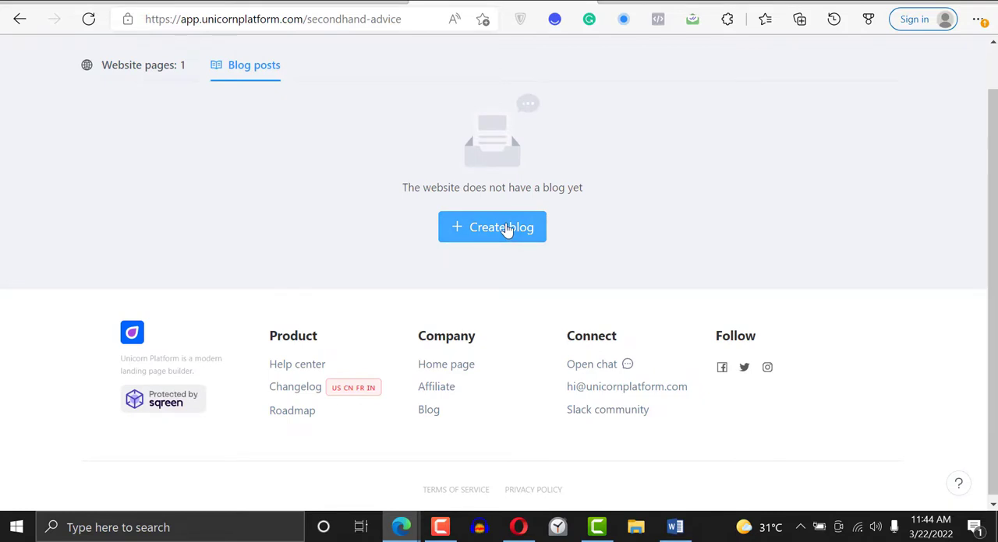
click(143, 67)
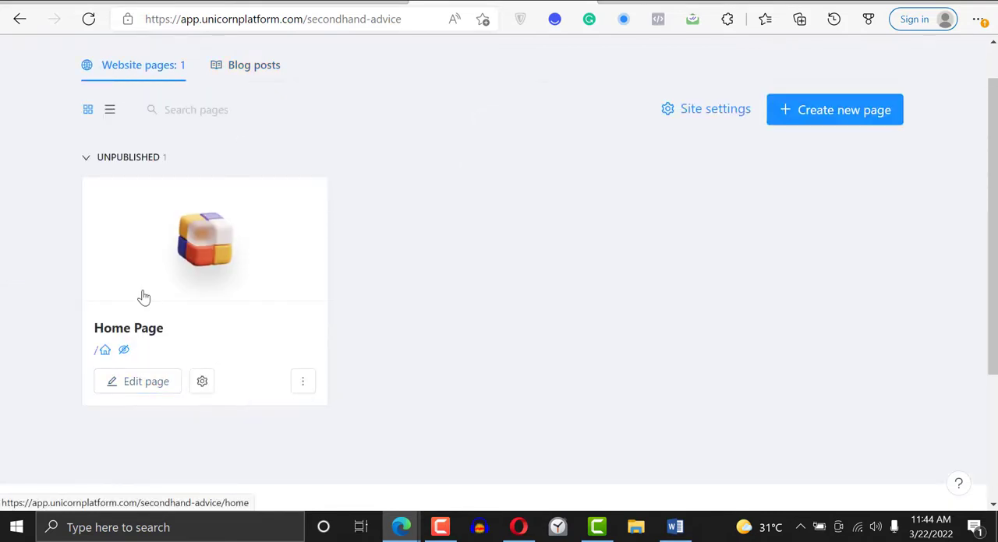
click(143, 382)
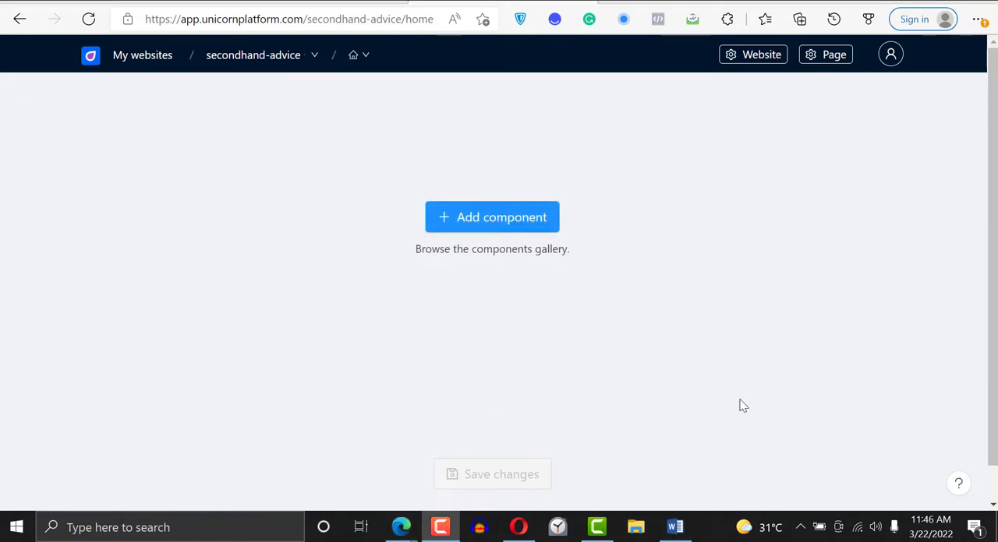
- Review the Propifyhq example page and the Headline copy document, and return to the Home Page editor
click(159, 2)
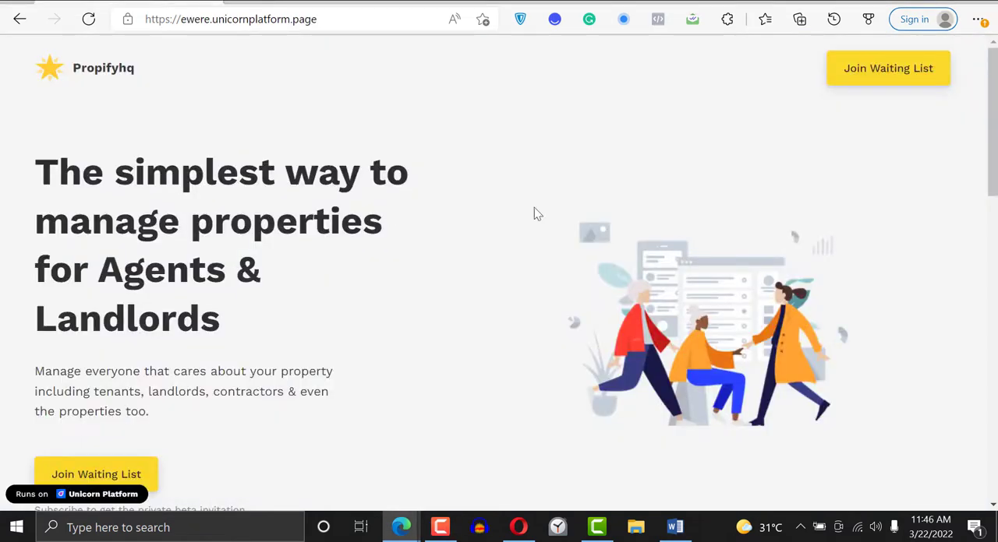
drag(992, 129, 993, 85)
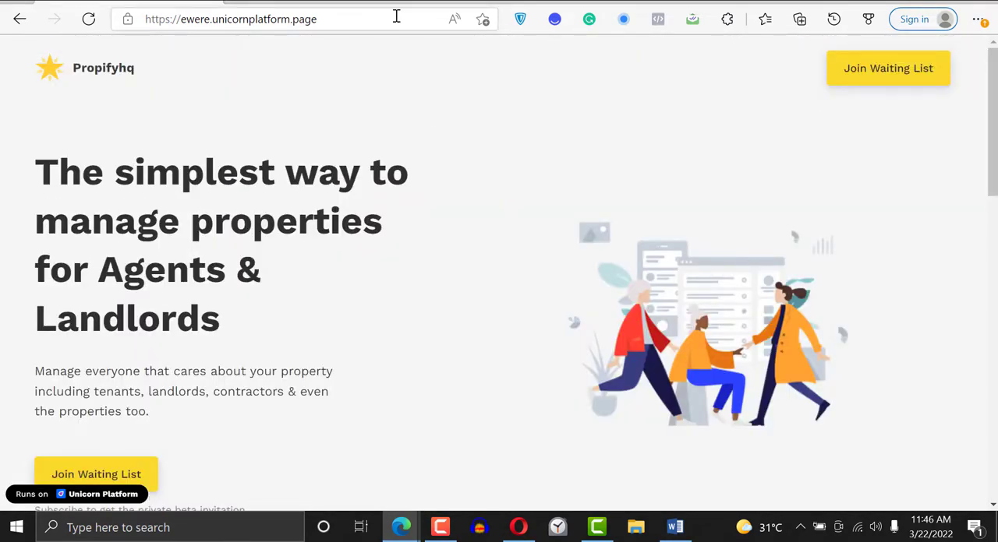
click(323, 2)
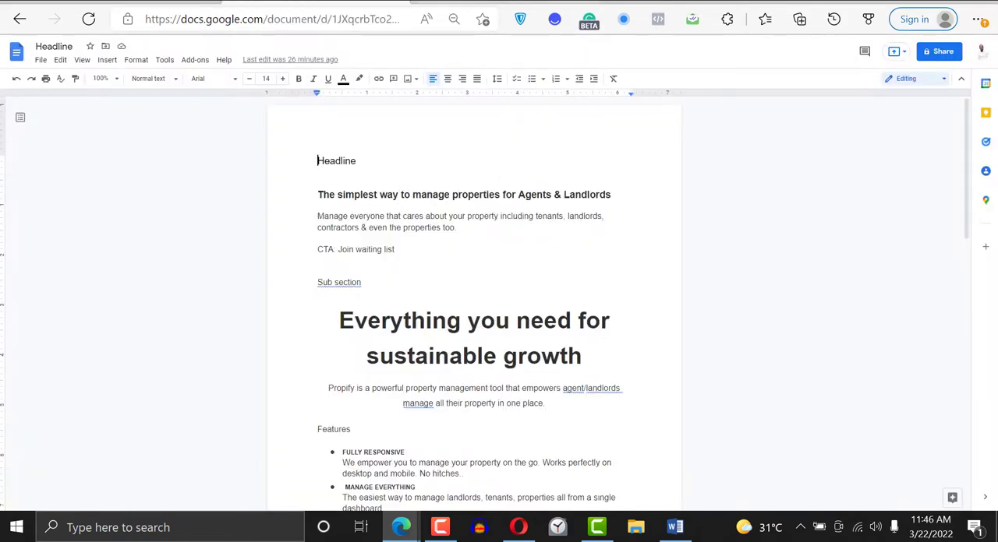
click(453, 2)
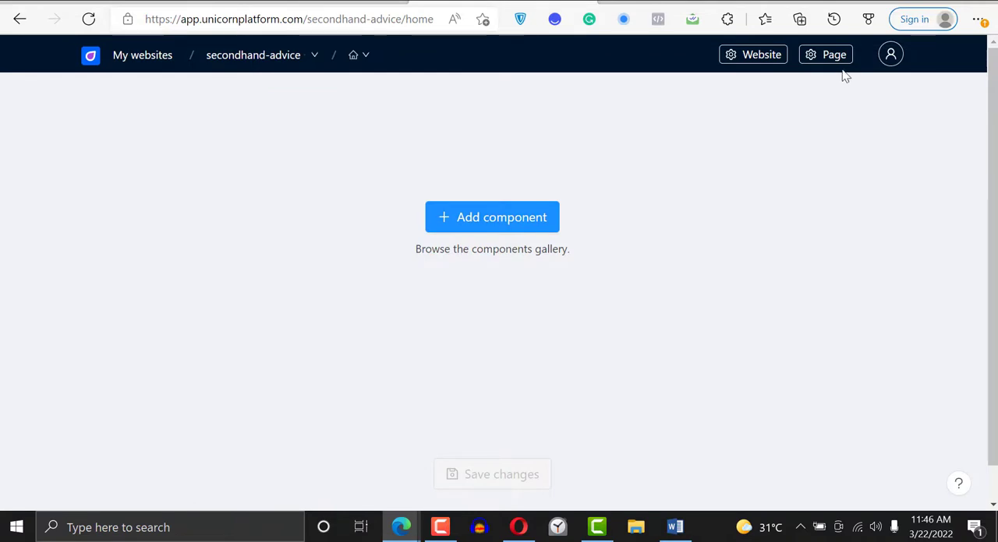
- Examine the home page's URL settings and the eastern-rock website's Domain & Publish settings, and open that site's General settings
click(822, 56)
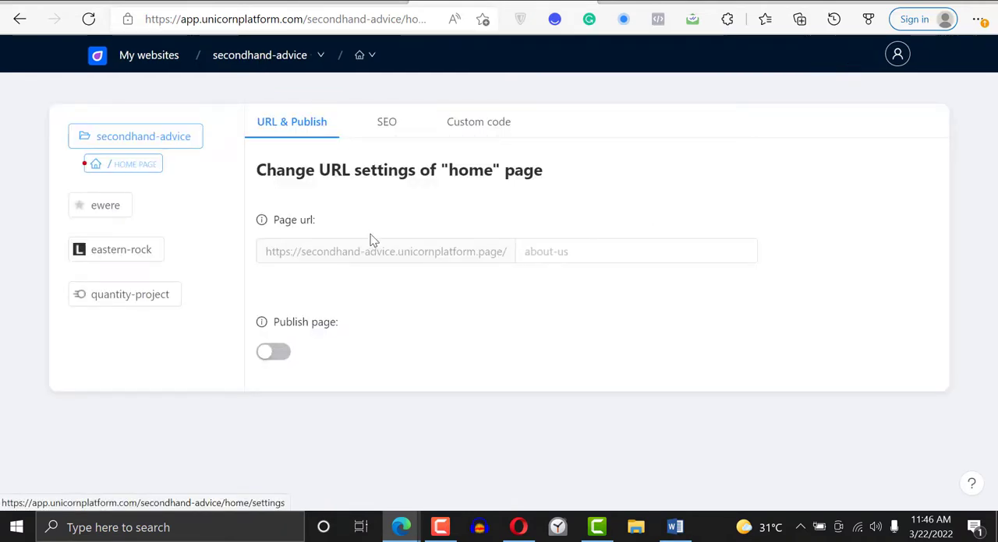
click(123, 250)
triple_click(412, 272)
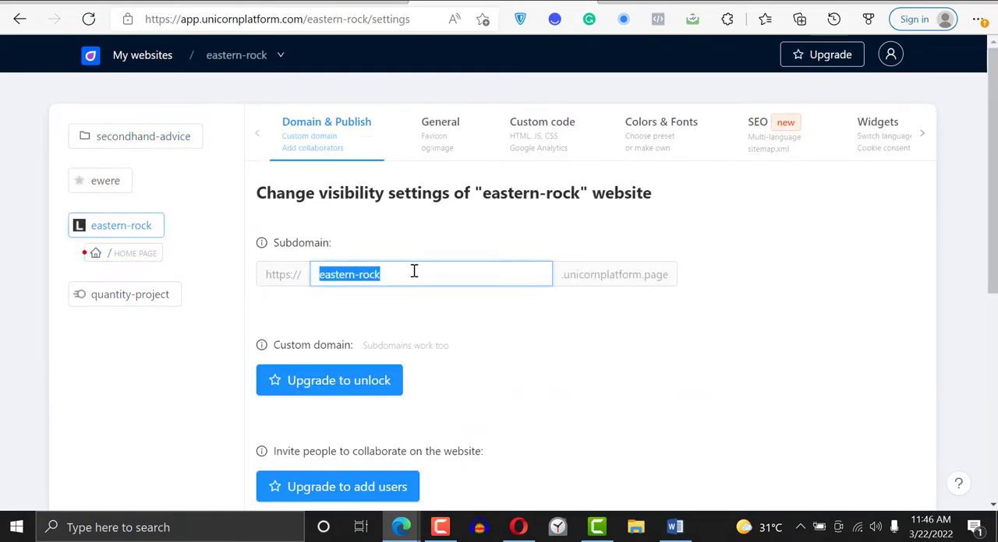
mouse_move(991, 163)
mouse_down()
mouse_move(991, 282)
mouse_move(991, 173)
mouse_up()
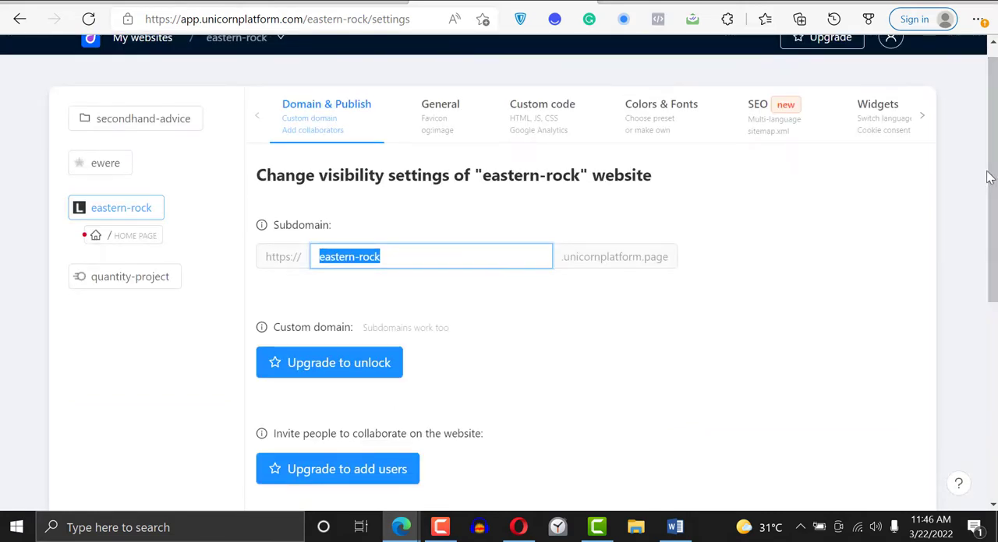
mouse_move(989, 178)
mouse_down()
mouse_move(990, 283)
mouse_move(986, 162)
mouse_up()
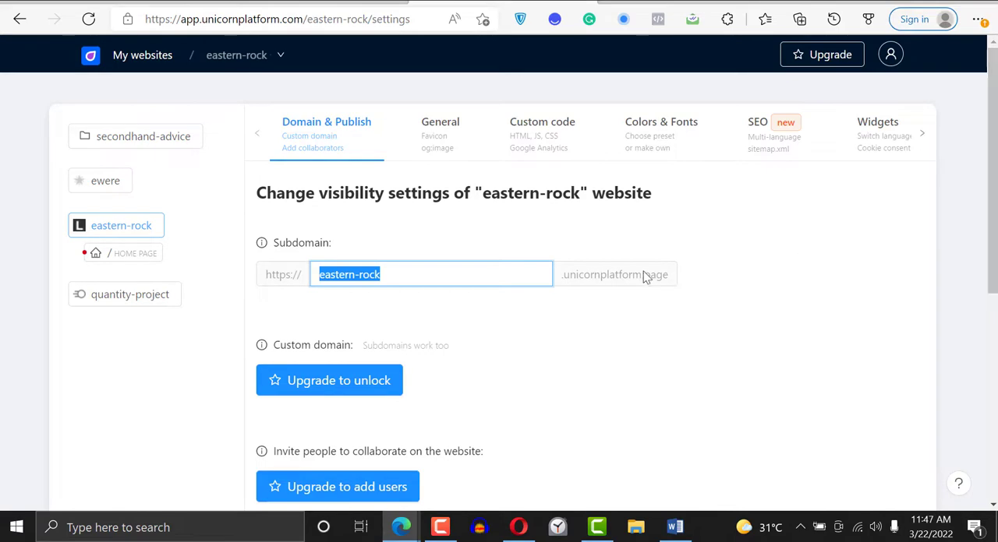
click(443, 160)
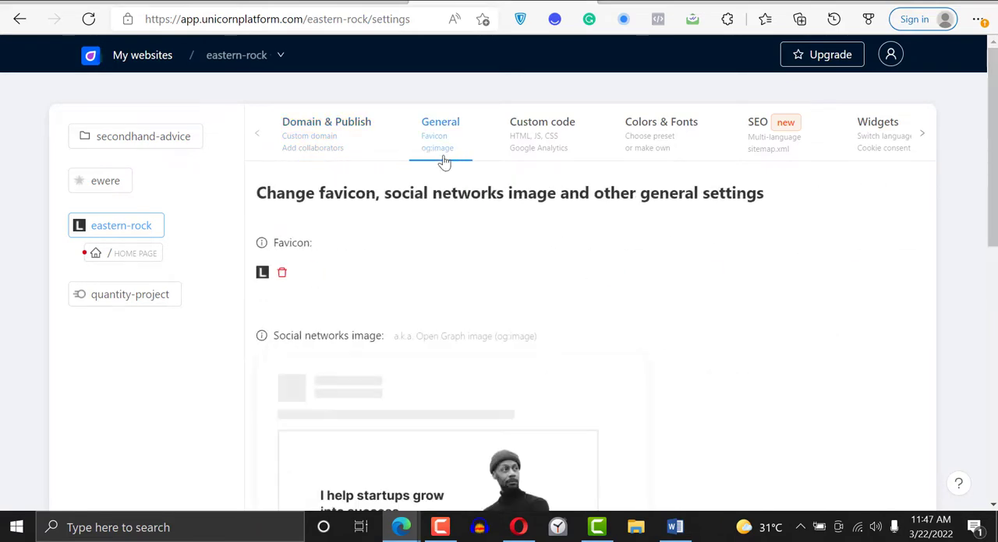
- Review the eastern-rock website's favicon and social networks image settings, and its custom HTML code fields
scroll(675, 338, down, 4)
scroll(499, 273, up, 5)
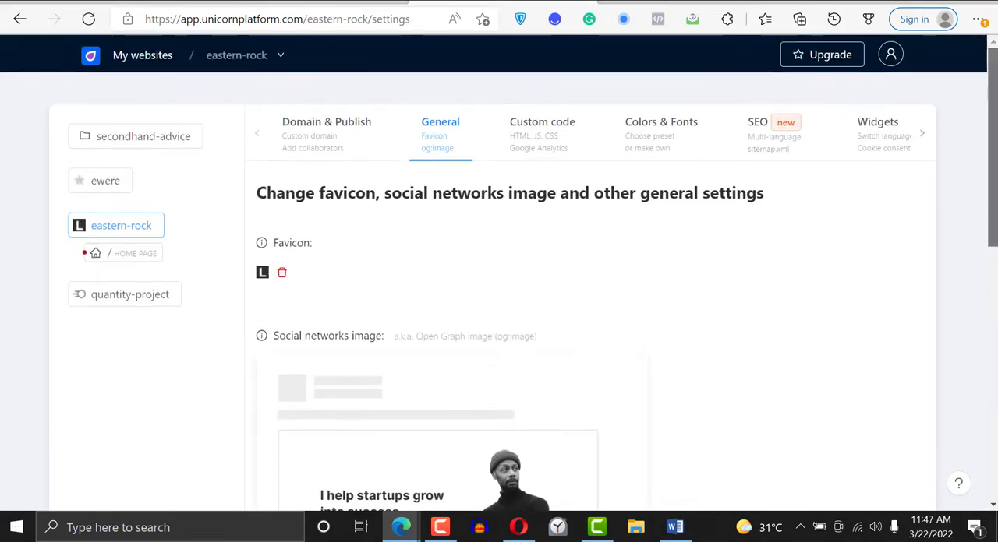
scroll(681, 363, down, 3)
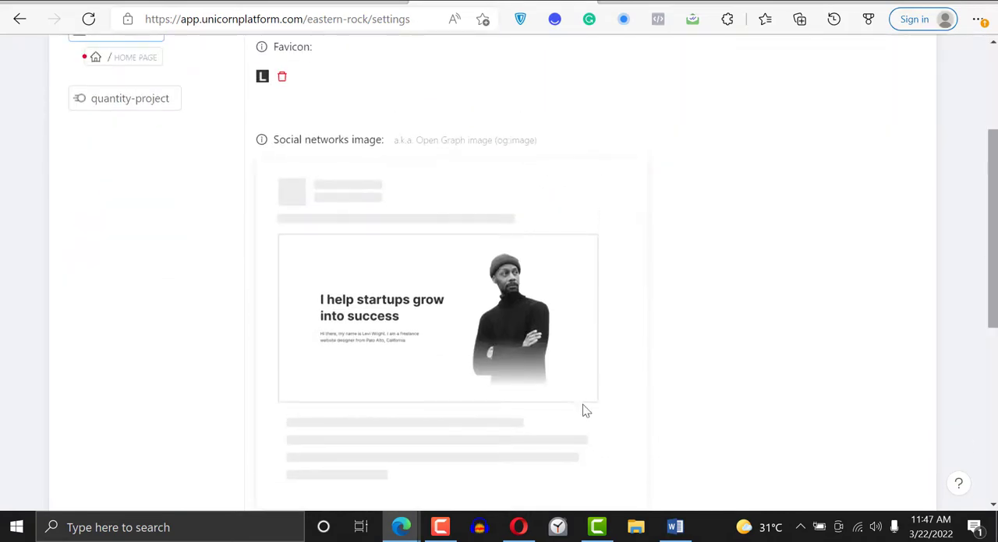
scroll(986, 156, up, 3)
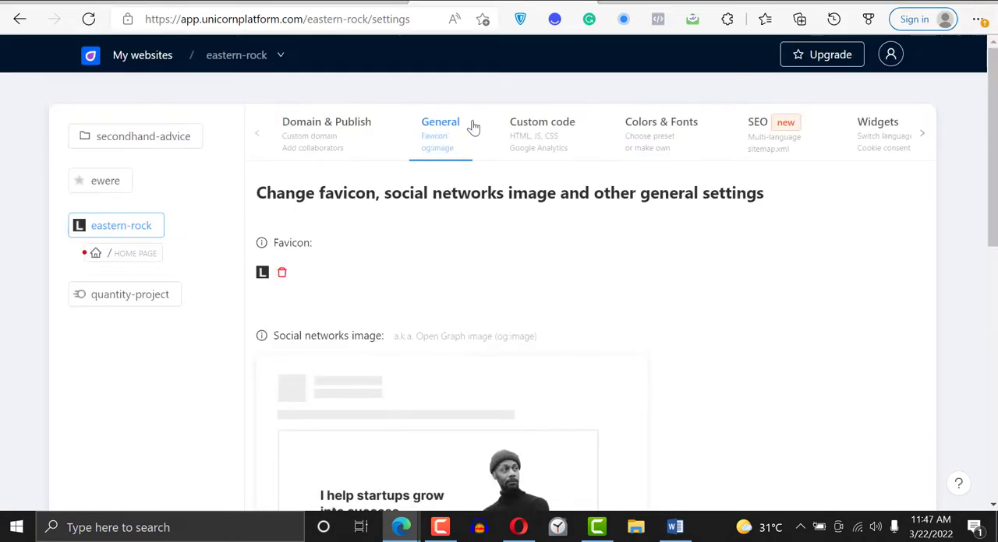
click(510, 129)
click(644, 289)
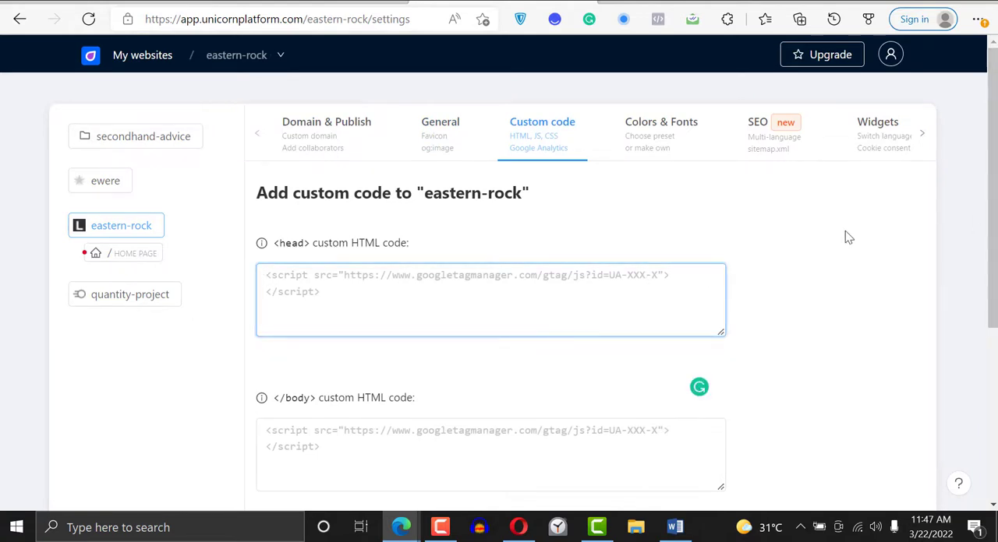
- Open the Colors & Fonts settings of the eastern-rock website and look through the font presets and color palettes
click(651, 155)
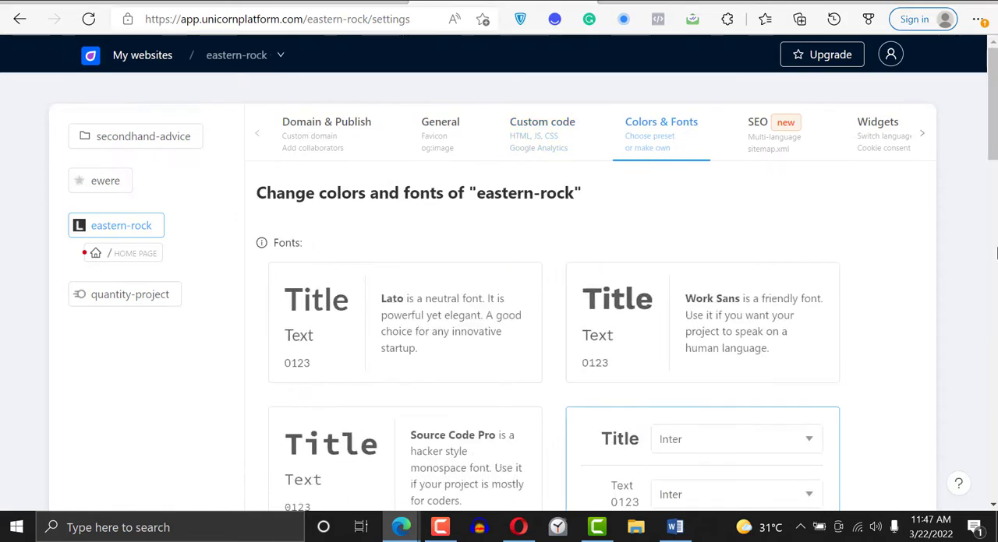
scroll(654, 160, down, 5)
scroll(545, 273, up, 1)
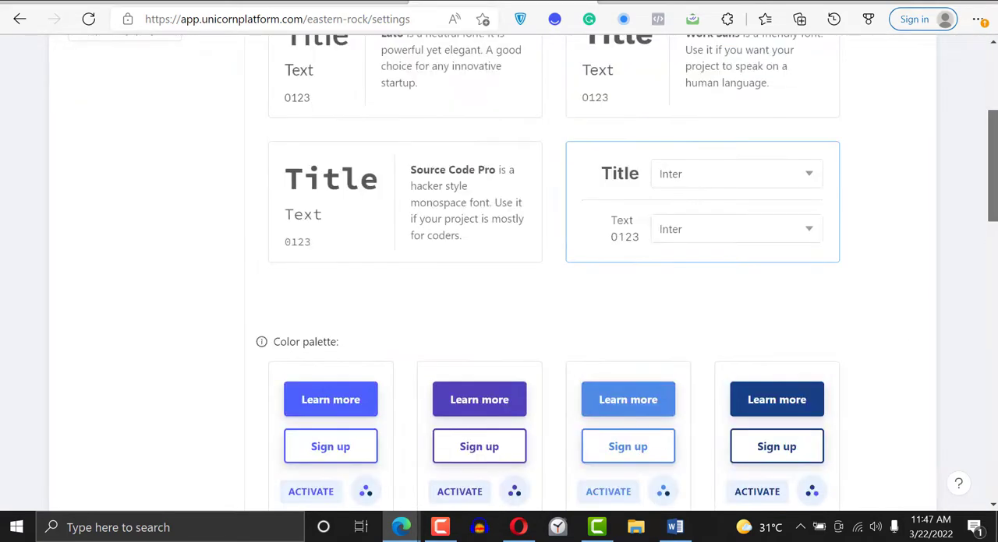
scroll(994, 290, down, 5)
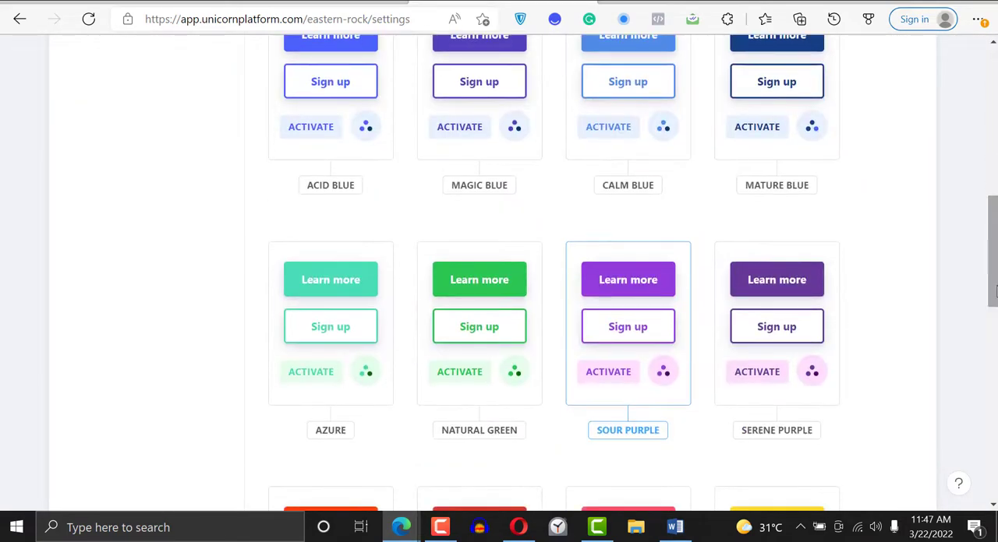
drag(994, 290, 995, 226)
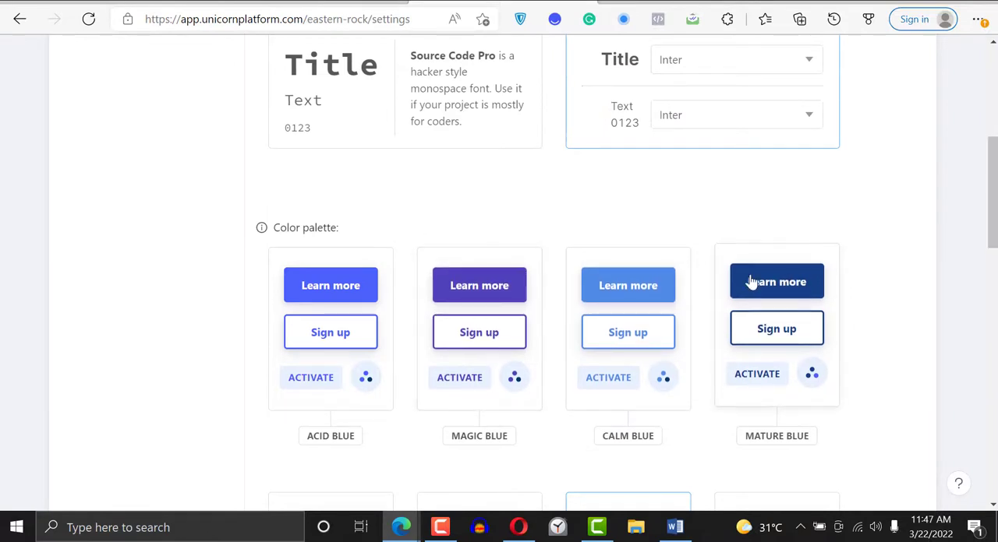
- Apply the Magic Blue color palette to the eastern-rock website, and switch it to Natural Green
click(491, 281)
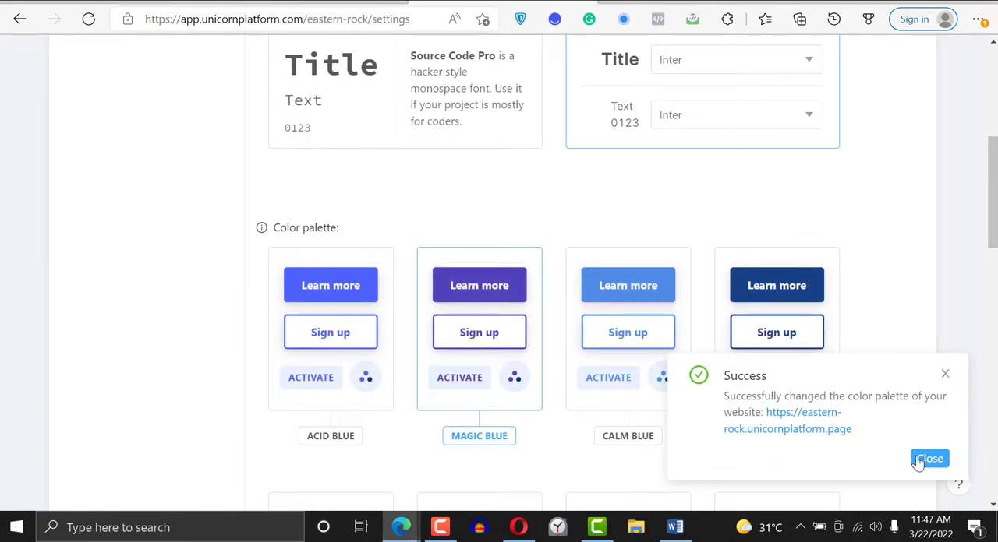
drag(992, 207, 992, 300)
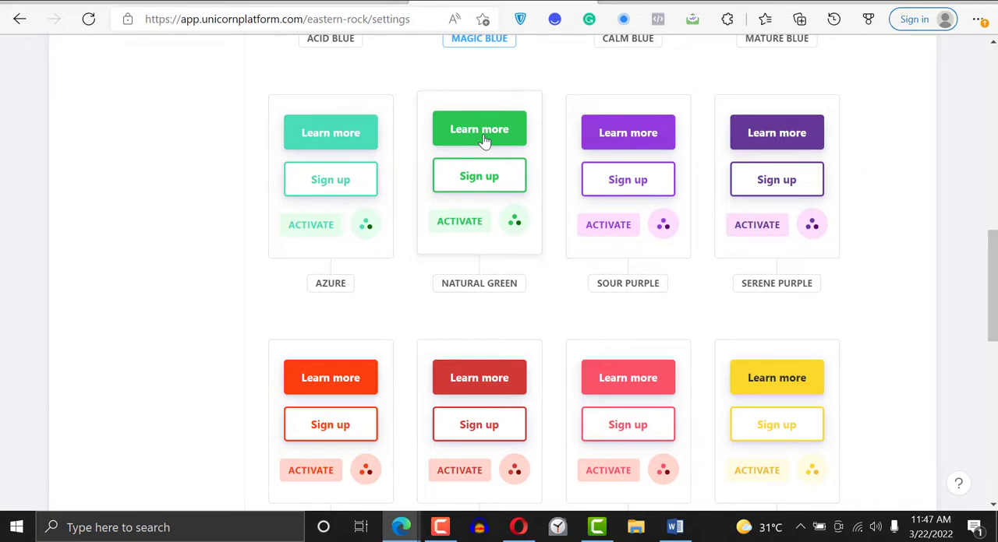
click(483, 140)
drag(992, 288, 994, 94)
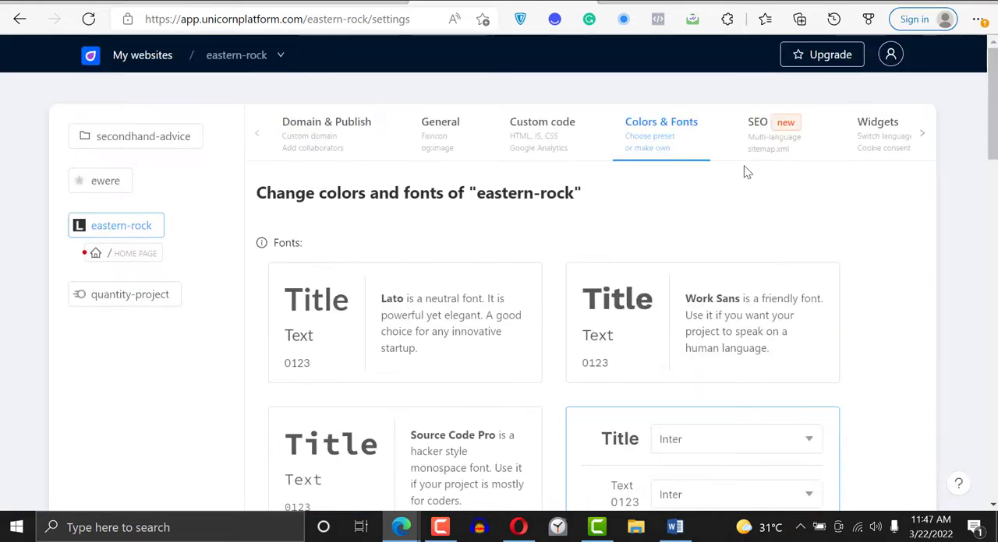
- Examine the eastern-rock website's SEO settings for languages, 301 redirects, sitemap.xml and robots.txt
click(794, 135)
scroll(986, 201, down, 3)
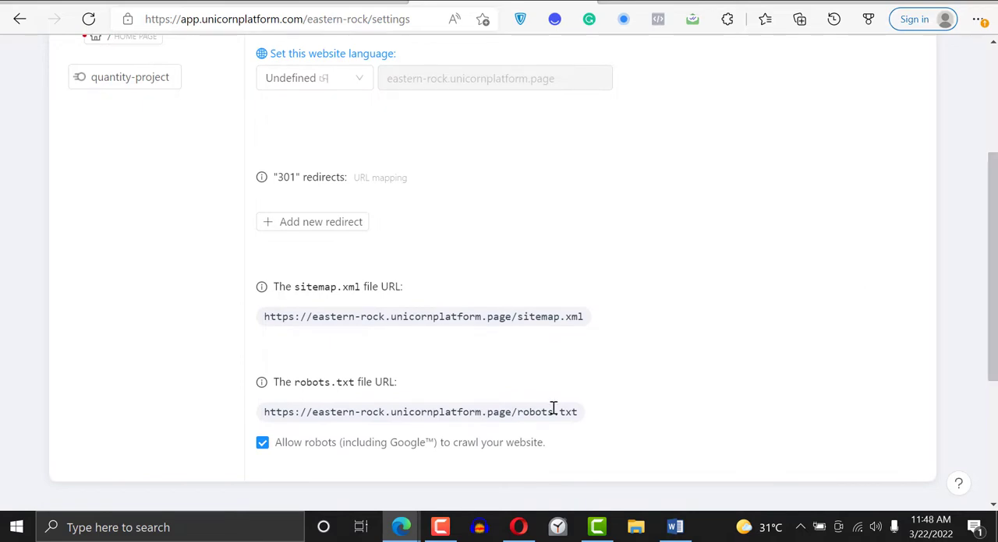
scroll(991, 296, down, 3)
scroll(992, 297, up, 5)
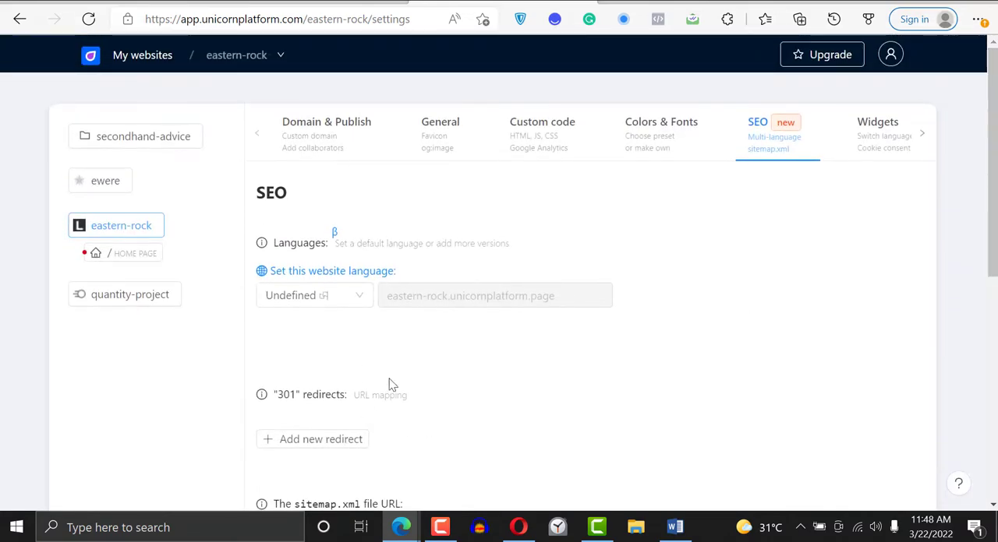
- Open the Widgets settings and review the Languages selector and Cookie consent banner options
click(896, 129)
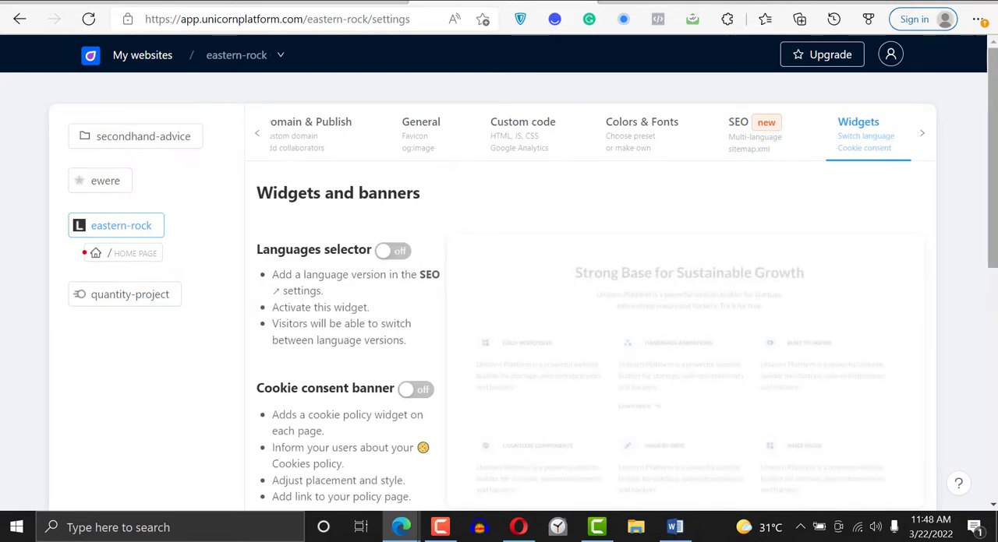
scroll(498, 273, down, 3)
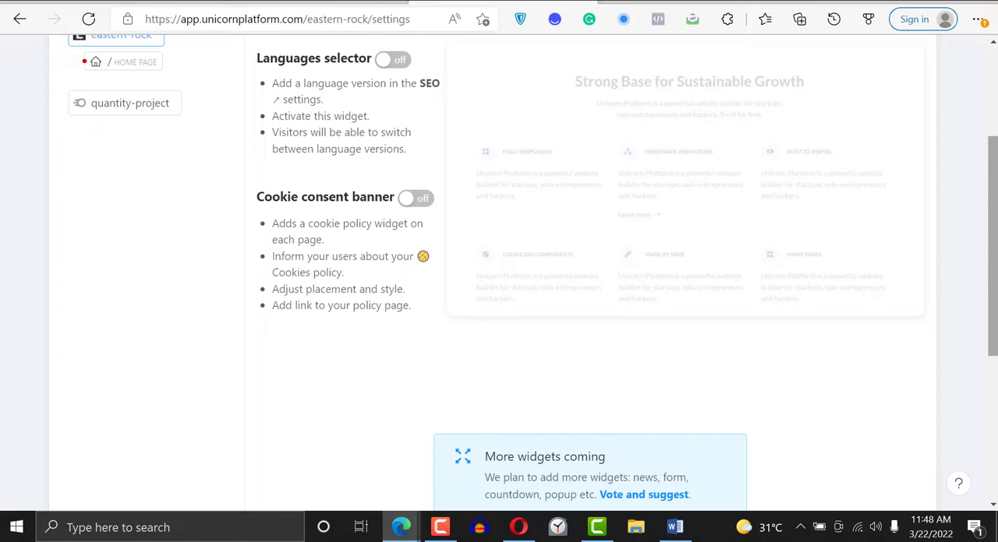
scroll(524, 272, up, 3)
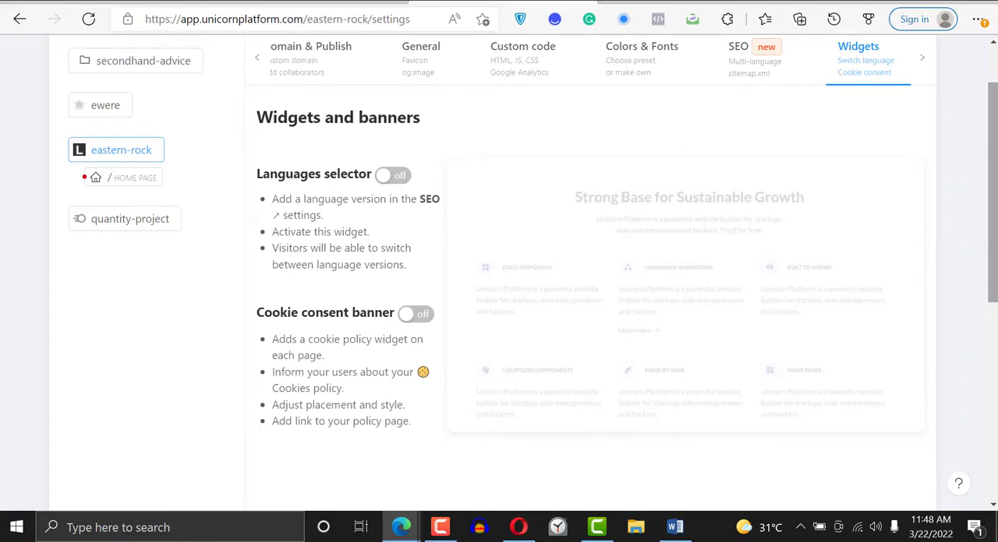
- Turn on the Languages selector widget, look over its placement and style options, and turn it off again
click(399, 183)
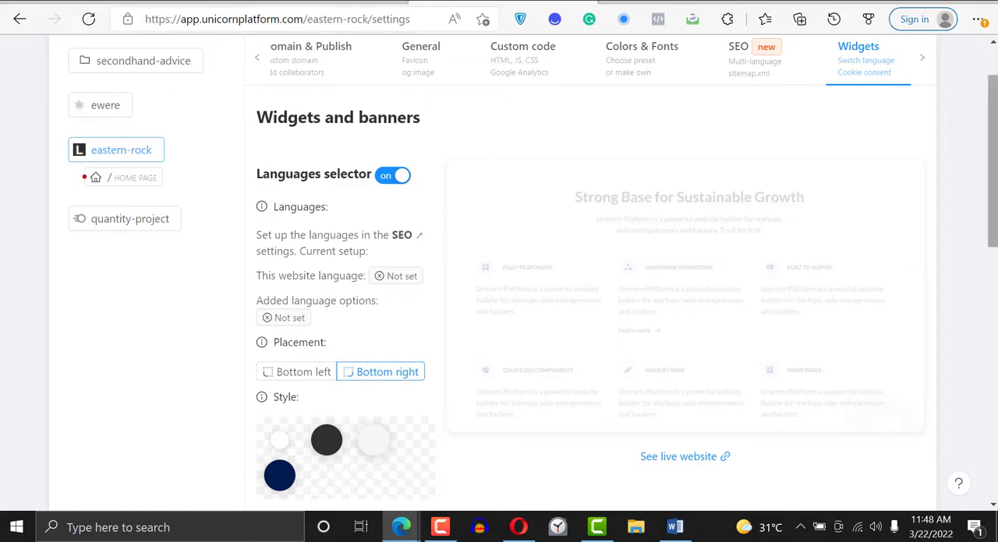
scroll(992, 156, down, 2)
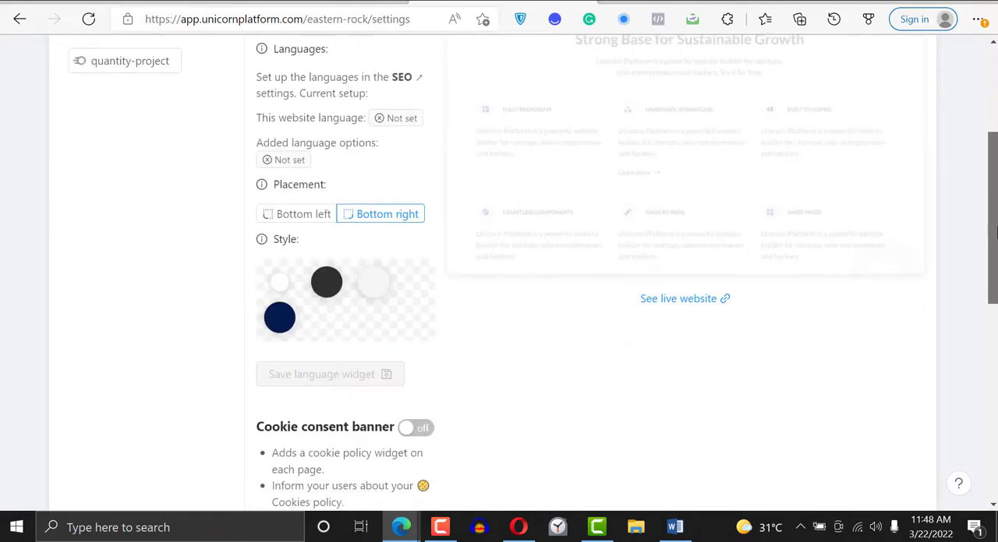
scroll(992, 156, down, 1)
scroll(393, 118, up, 2)
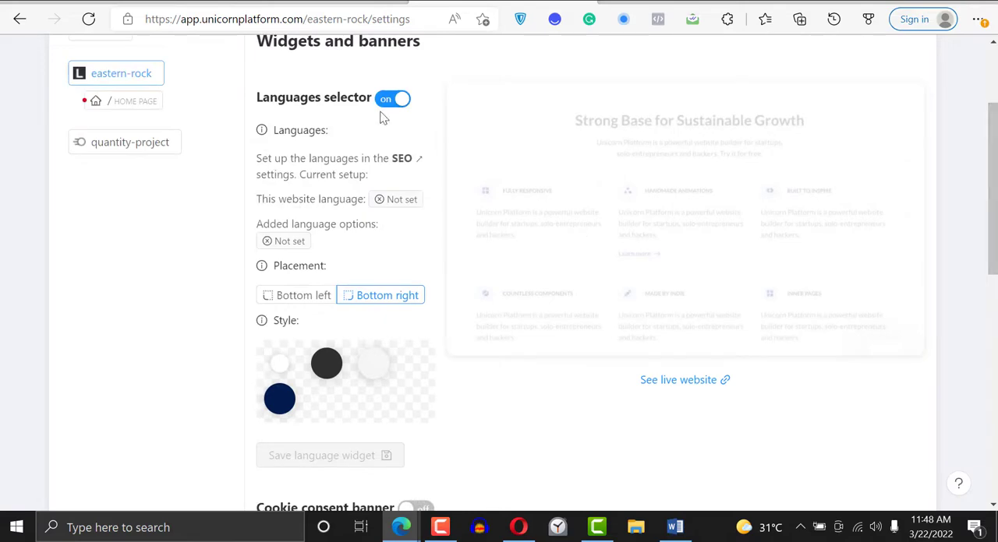
click(392, 99)
scroll(653, 179, up, 2)
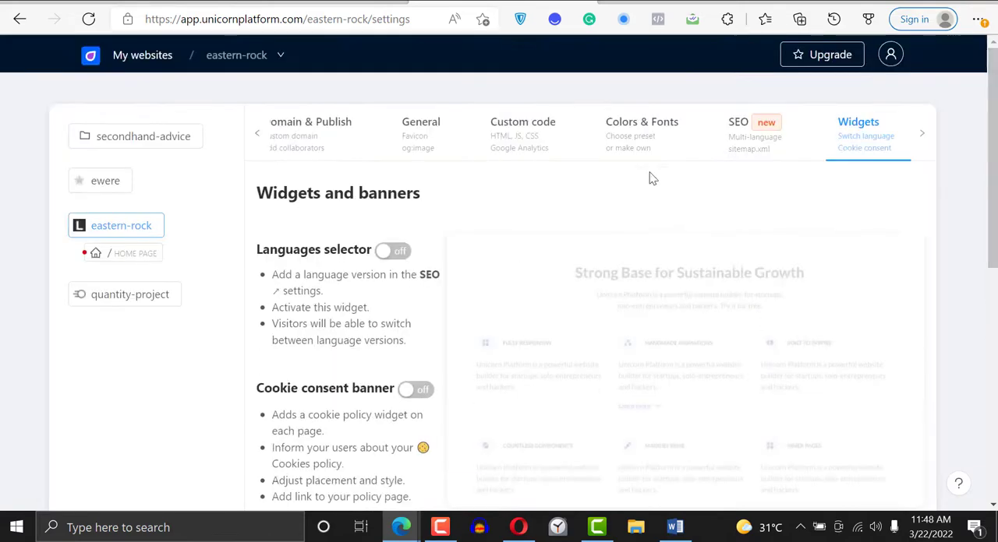
- Return to the Domain & Publish settings and examine the subdomain, custom domain, collaborator and page publishing options
click(259, 136)
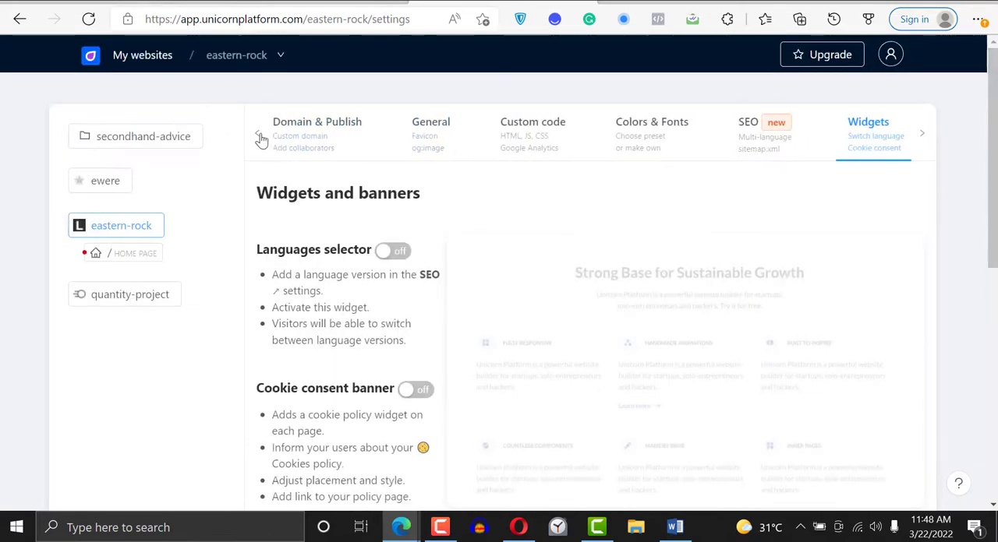
click(319, 138)
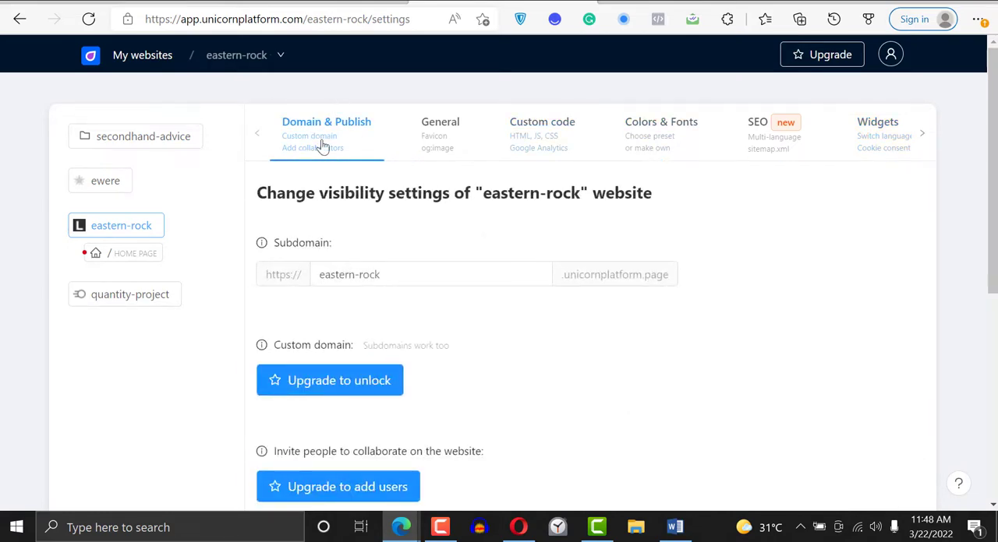
triple_click(405, 278)
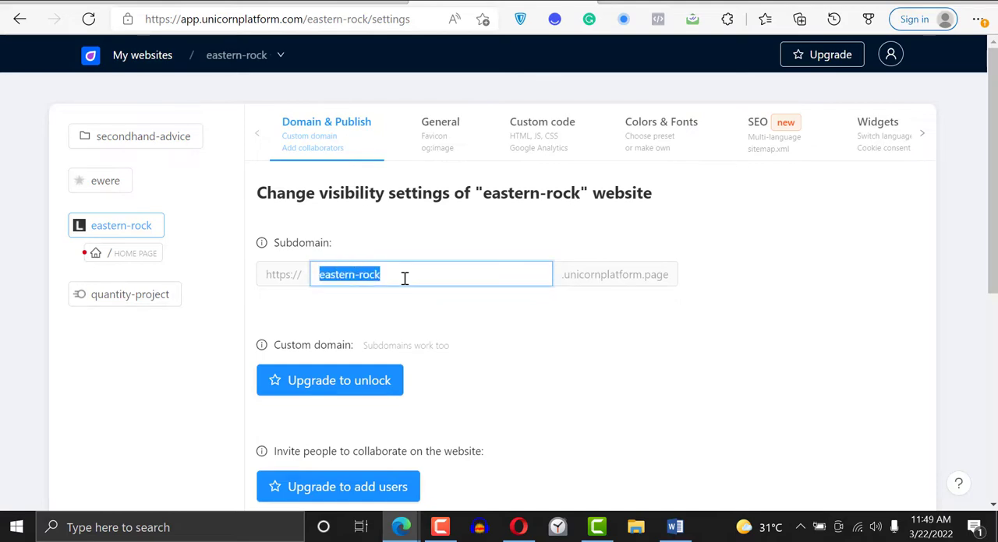
scroll(830, 257, down, 3)
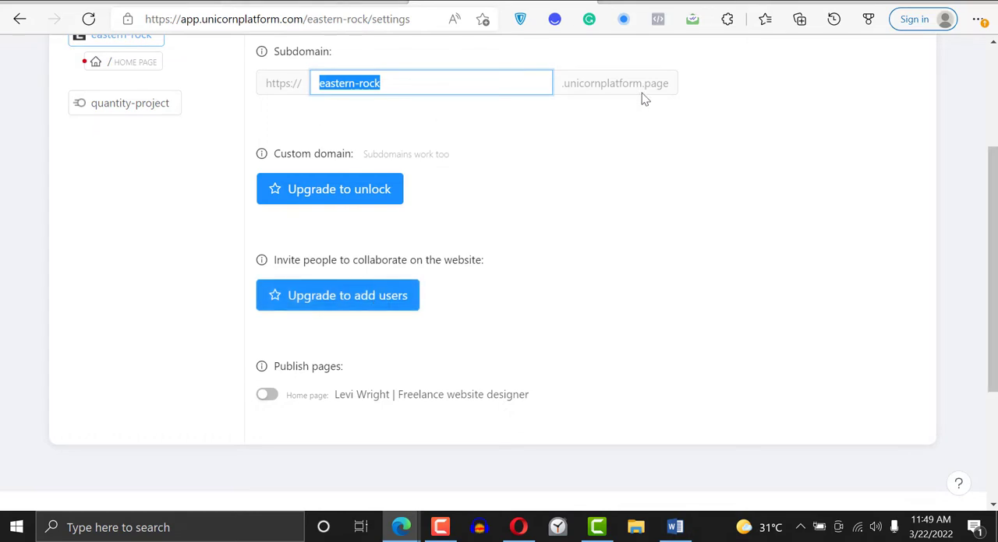
click(335, 81)
drag(334, 81, 439, 78)
scroll(974, 92, up, 3)
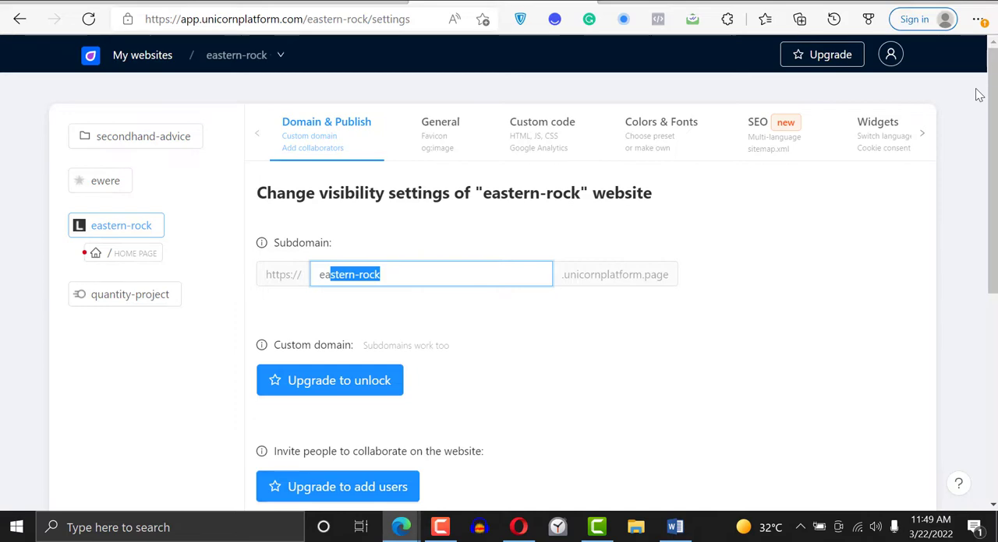
scroll(991, 220, down, 1)
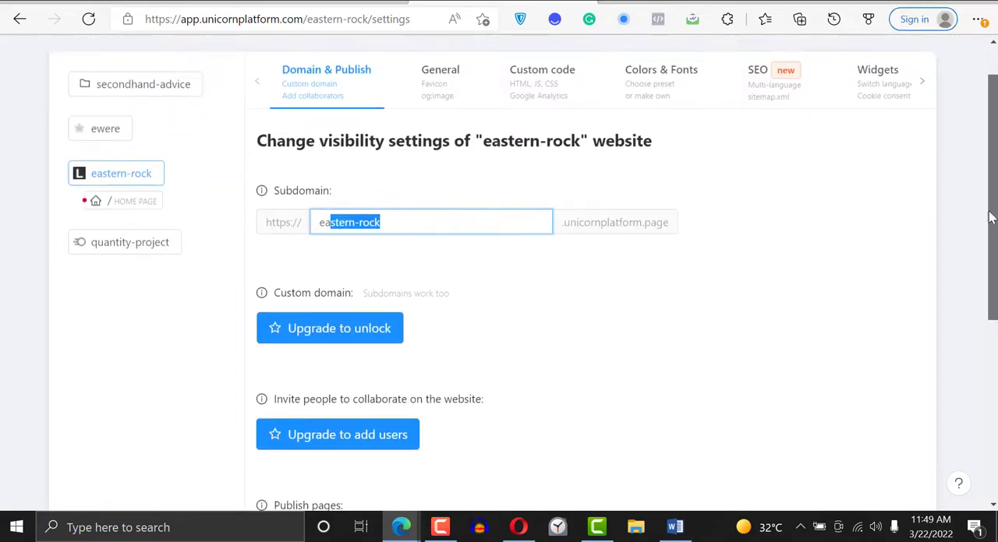
scroll(991, 220, up, 1)
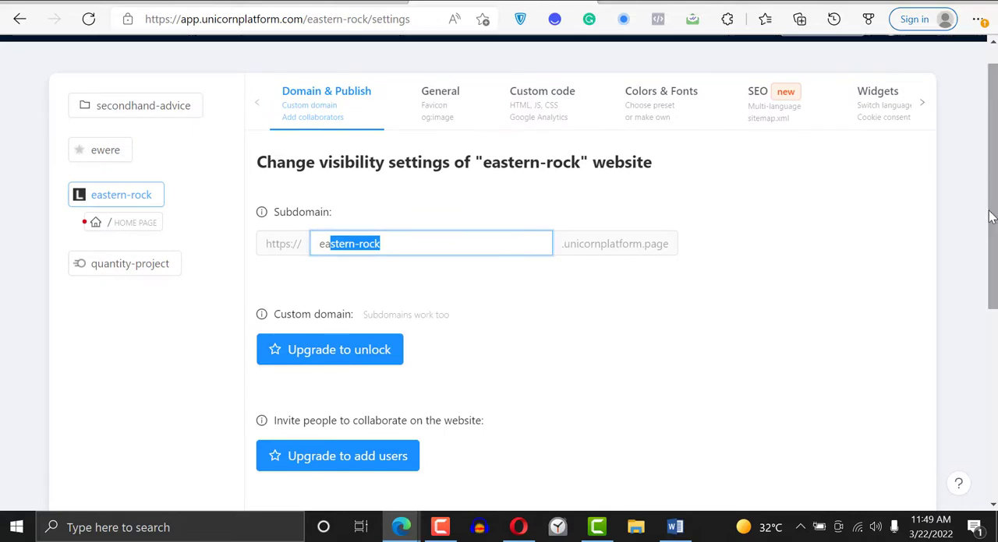
scroll(986, 179, up, 1)
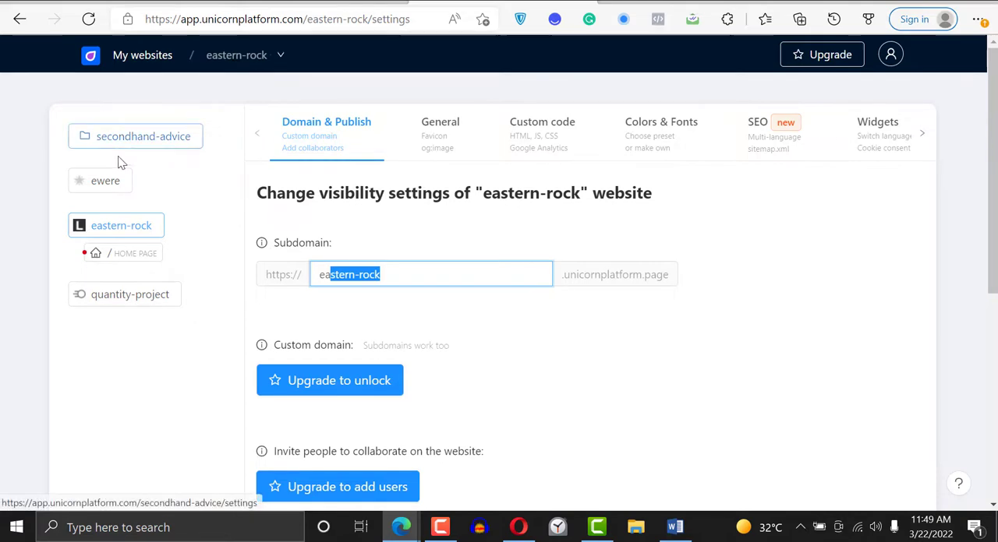
- Look at the settings of the secondhand-advice website, its home page and the ewere website, and return to eastern-rock
click(133, 137)
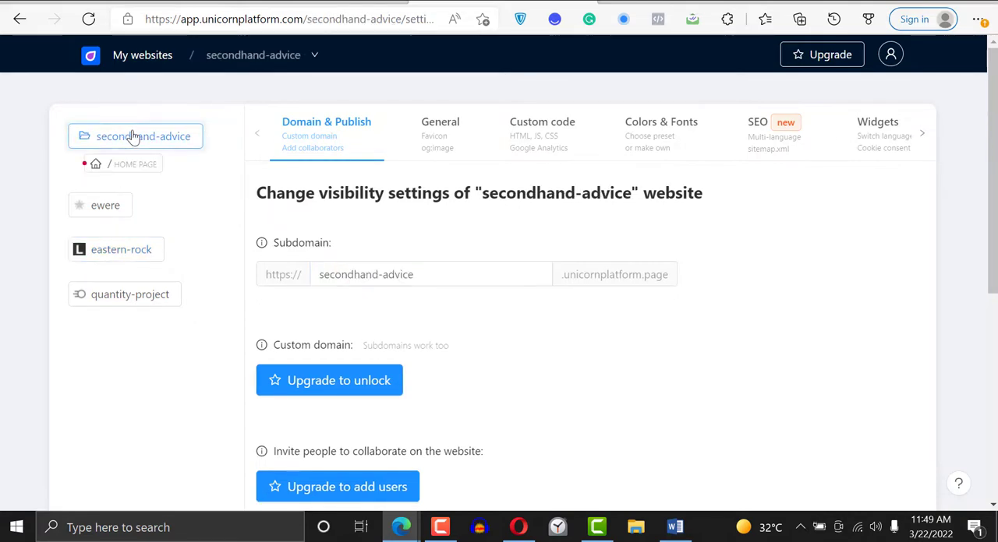
click(115, 170)
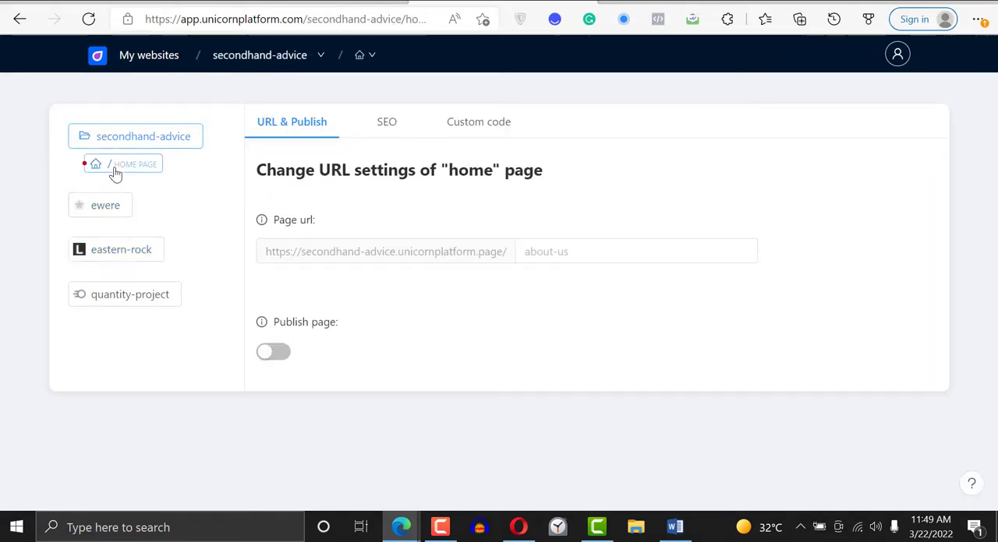
click(117, 207)
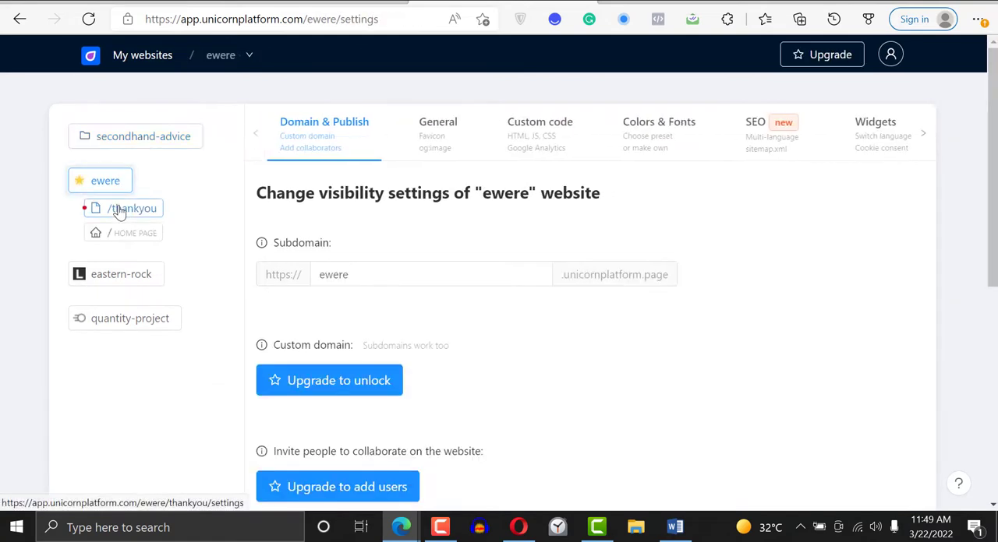
click(121, 273)
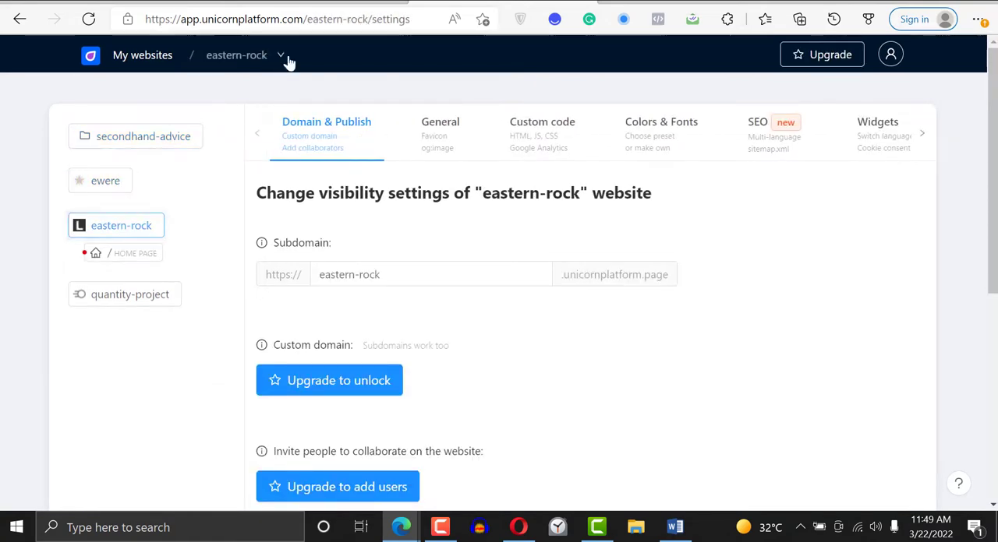
- Switch to the secondhand-advice website's pages overview and find its Home Page
click(284, 56)
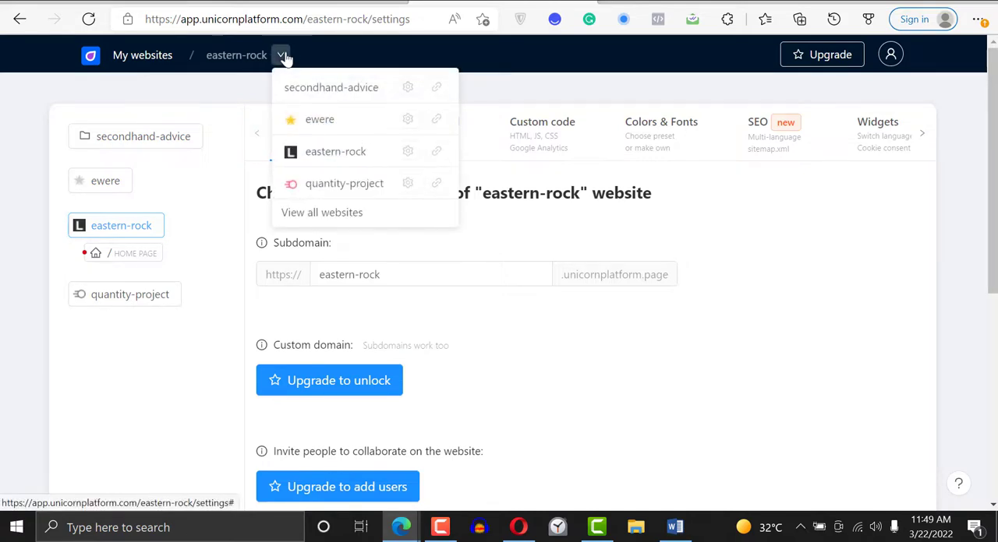
click(342, 90)
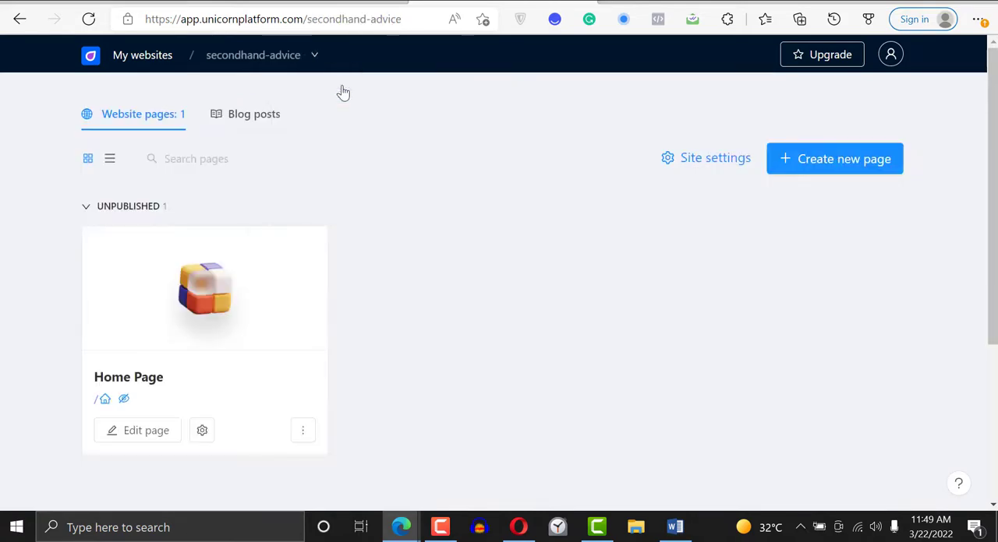
scroll(396, 232, down, 3)
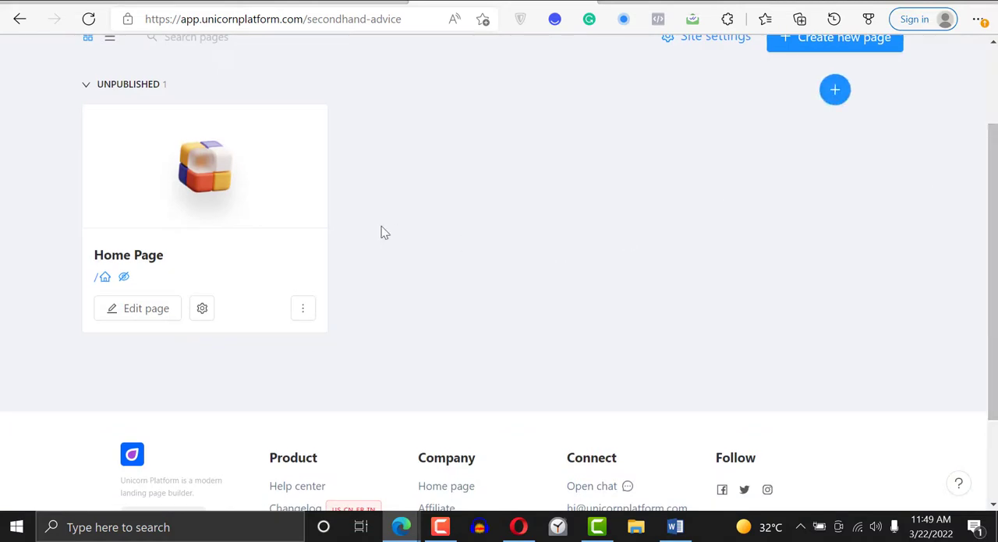
- Open the secondhand-advice Home Page for editing and add the header-23 hero header component
scroll(717, 183, up, 3)
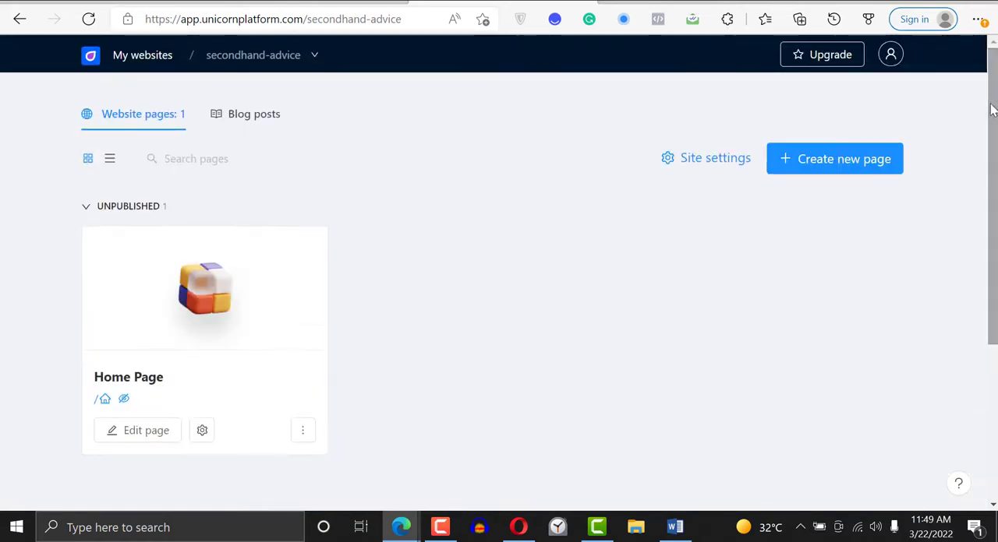
click(161, 433)
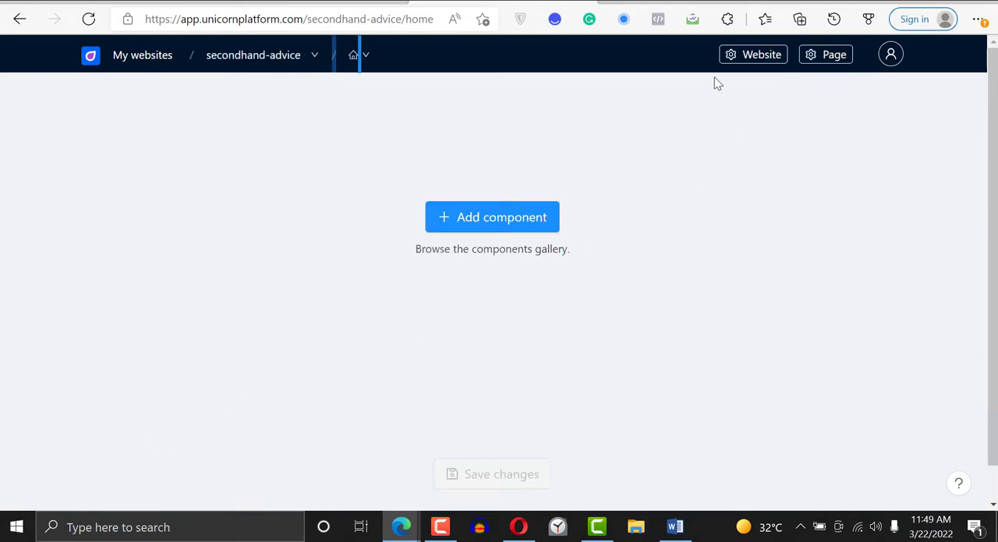
click(507, 218)
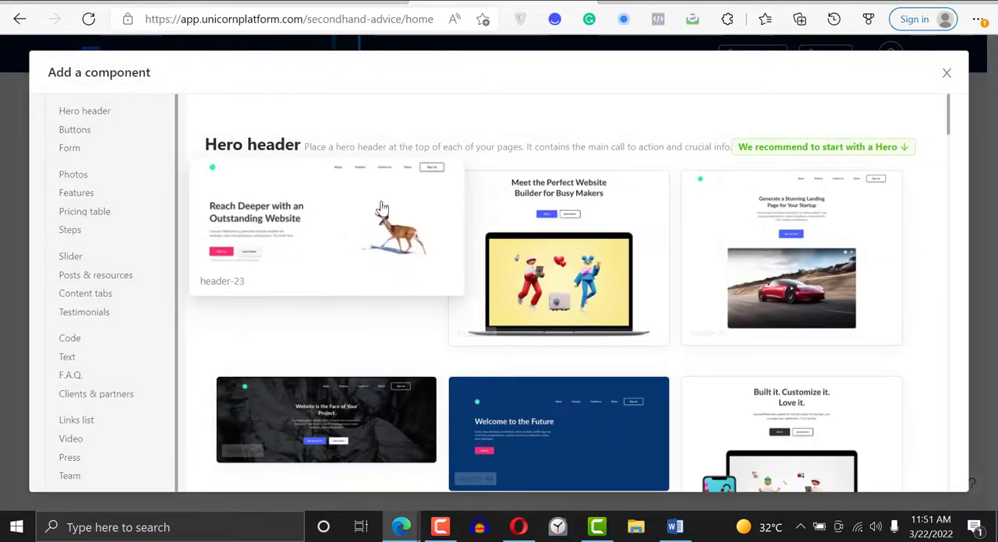
click(310, 226)
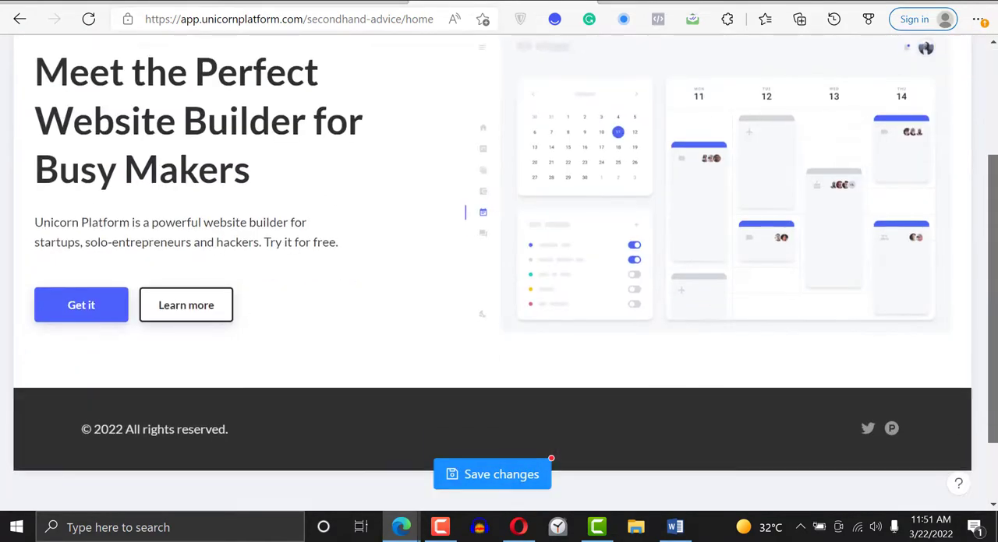
drag(994, 312, 994, 251)
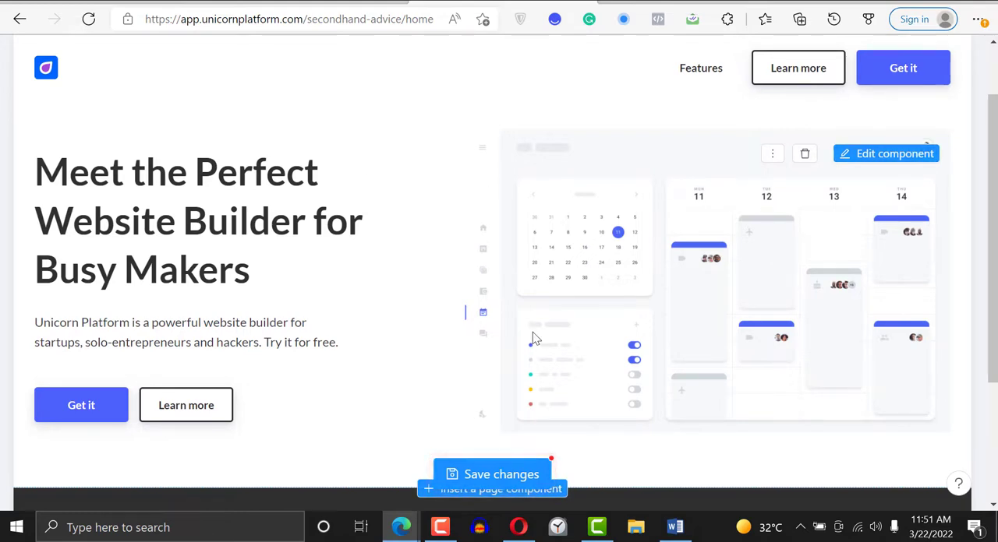
- Replace the hero title with "The simplest way to manage properties for Agents & Landlords", copied from the Headline Google Doc
click(887, 159)
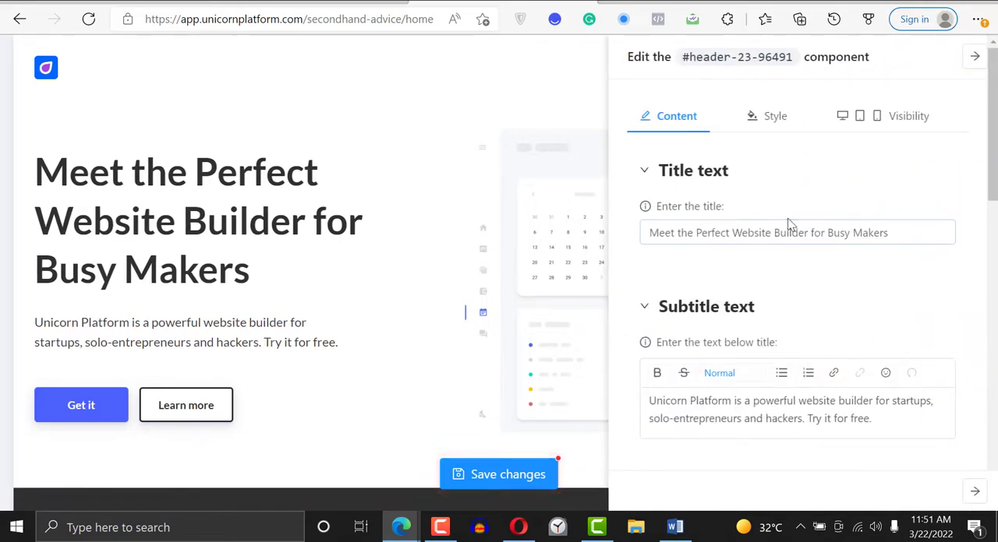
triple_click(784, 233)
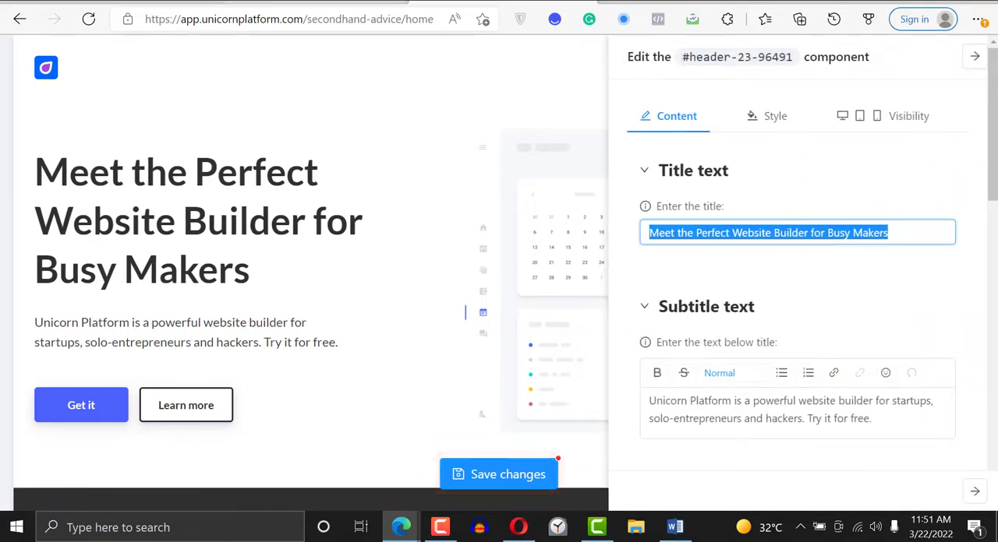
key(alt+Tab)
triple_click(620, 196)
key(ctrl+c)
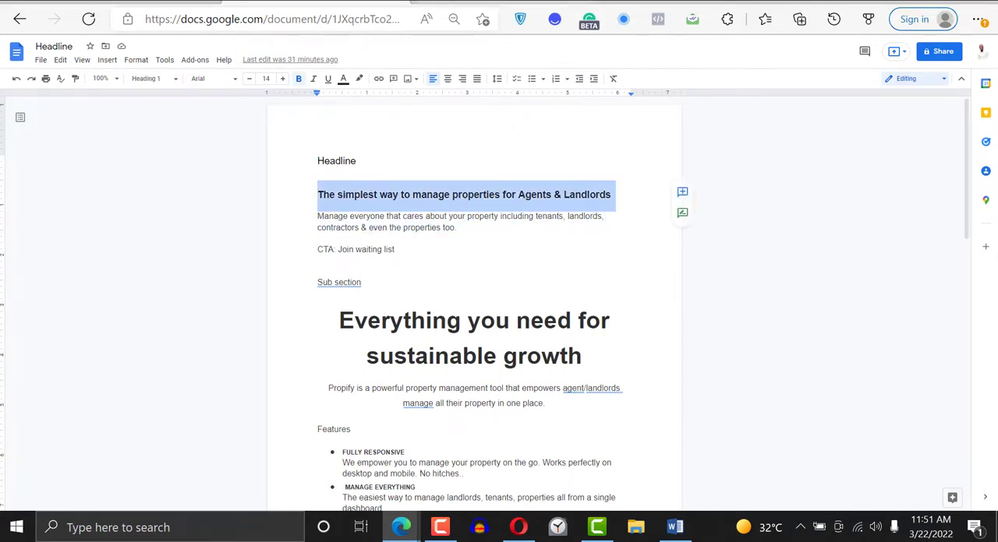
key(alt+Tab)
triple_click(766, 238)
key(ctrl+v)
- Replace the hero subtitle with the Google Doc's "Manage everyone that cares about your property including tenants, landlords, contractors & even the properties too."
key(alt+Tab)
drag(316, 219, 460, 229)
key(ctrl+c)
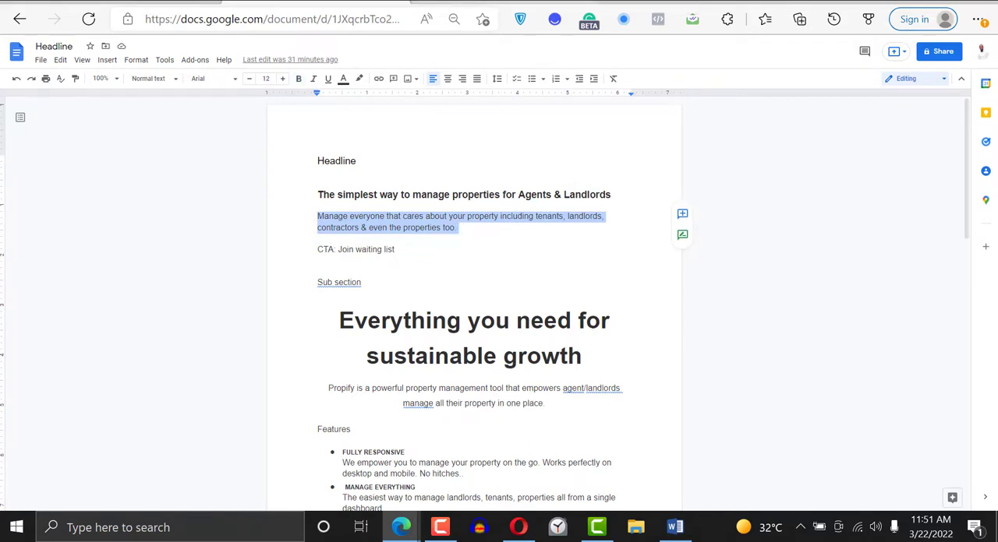
key(alt+Tab)
triple_click(717, 419)
key(ctrl+v)
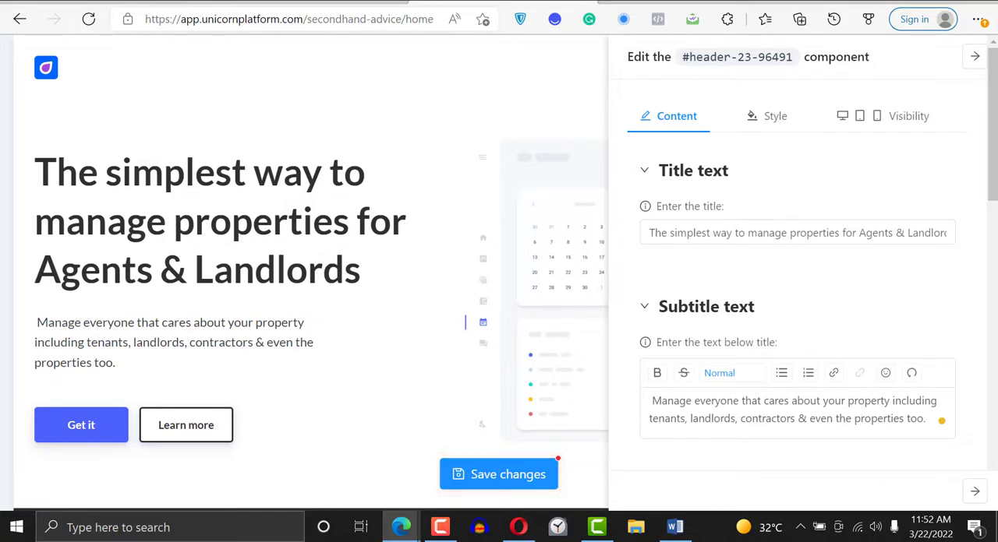
- Label the first call-to-action button "Join Waitlist" and clear its link
scroll(837, 281, down, 5)
triple_click(716, 260)
text(Join Waitlist)
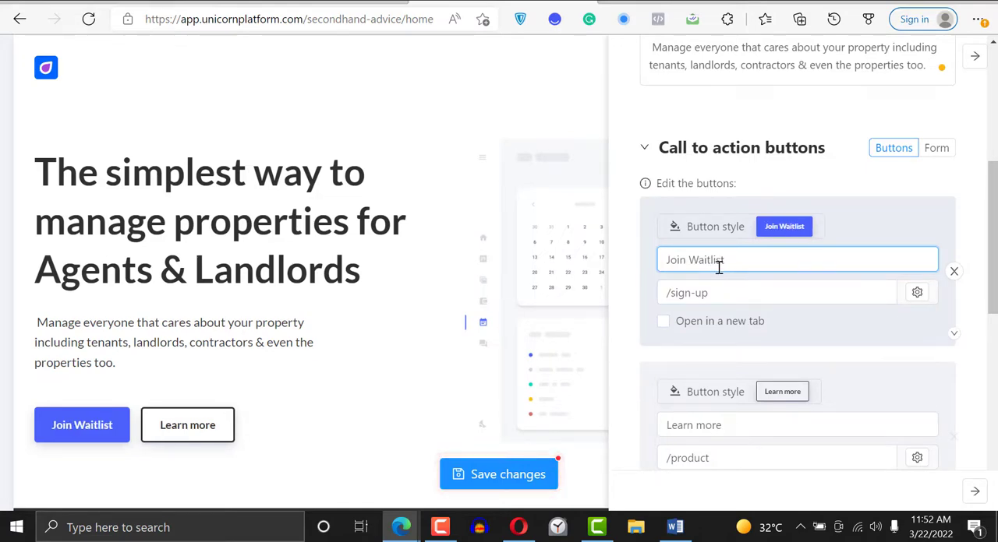
triple_click(719, 287)
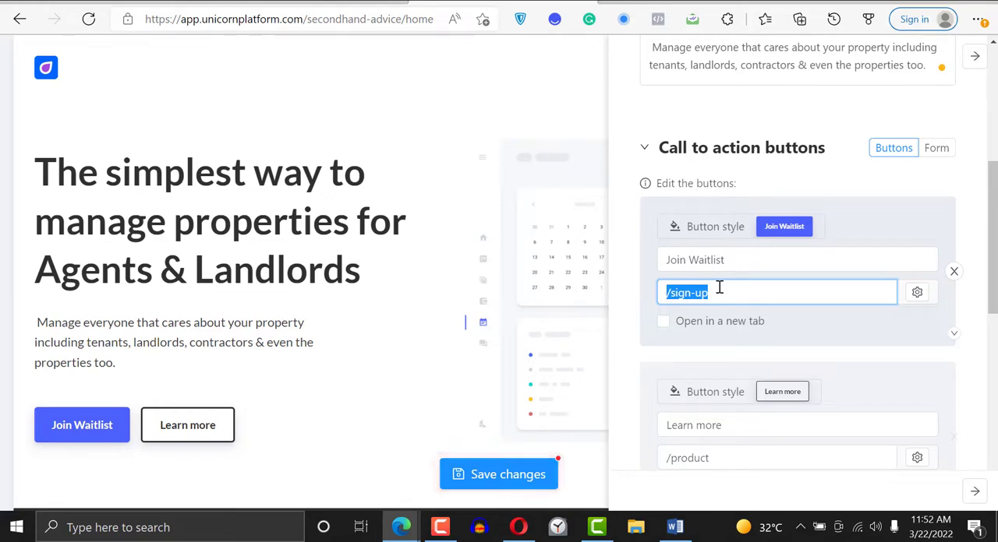
key(BackSpace)
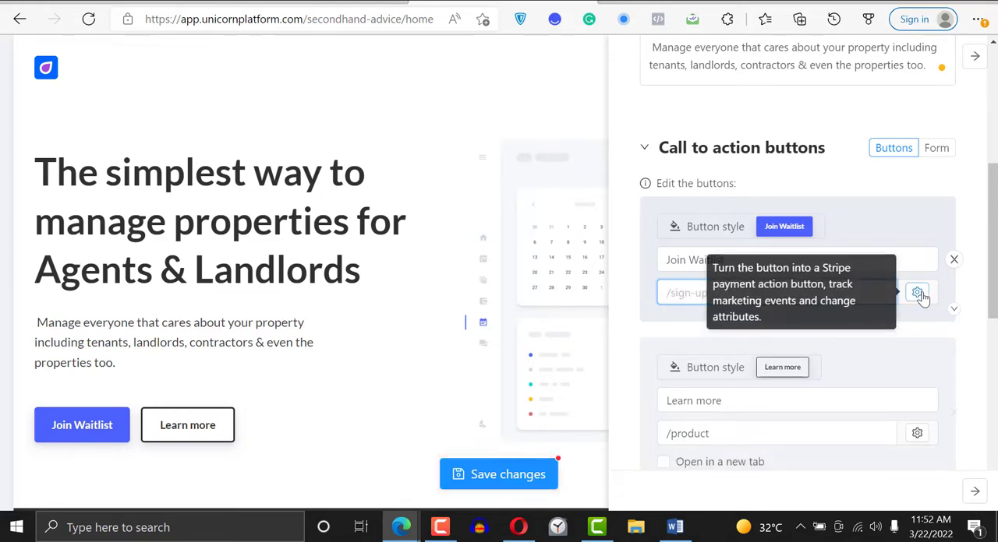
- Look over the payment, marketing and popup options of the Join Waitlist button and close its settings
click(916, 295)
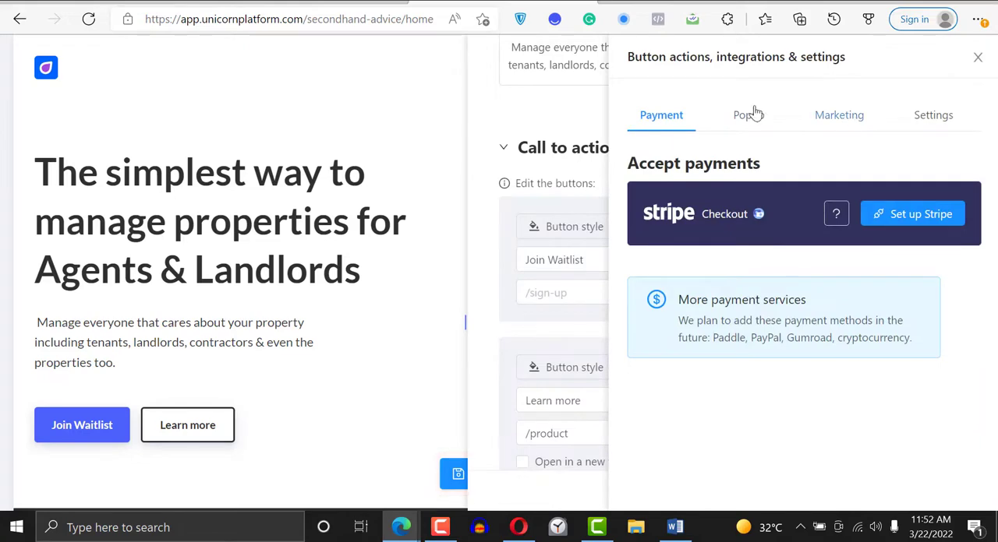
drag(813, 116, 835, 116)
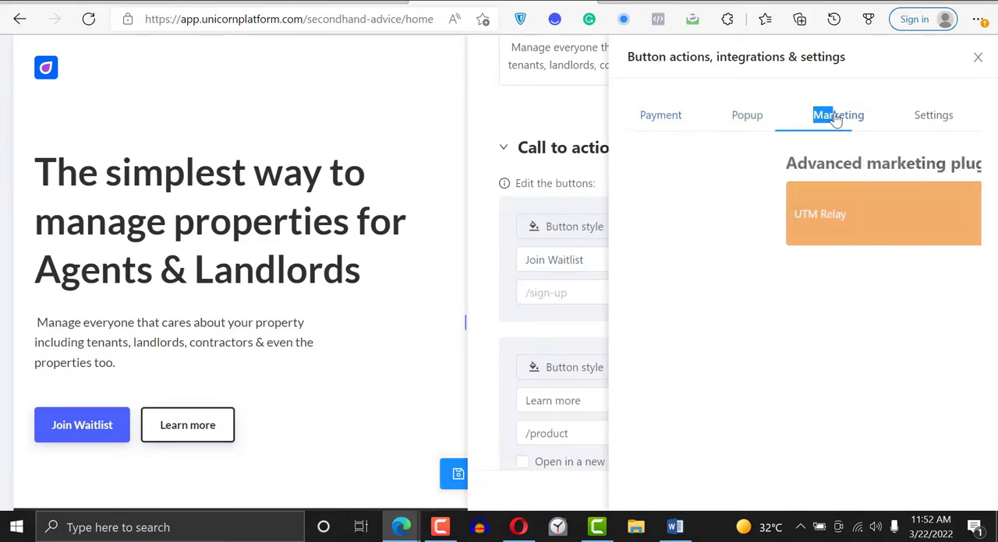
click(743, 119)
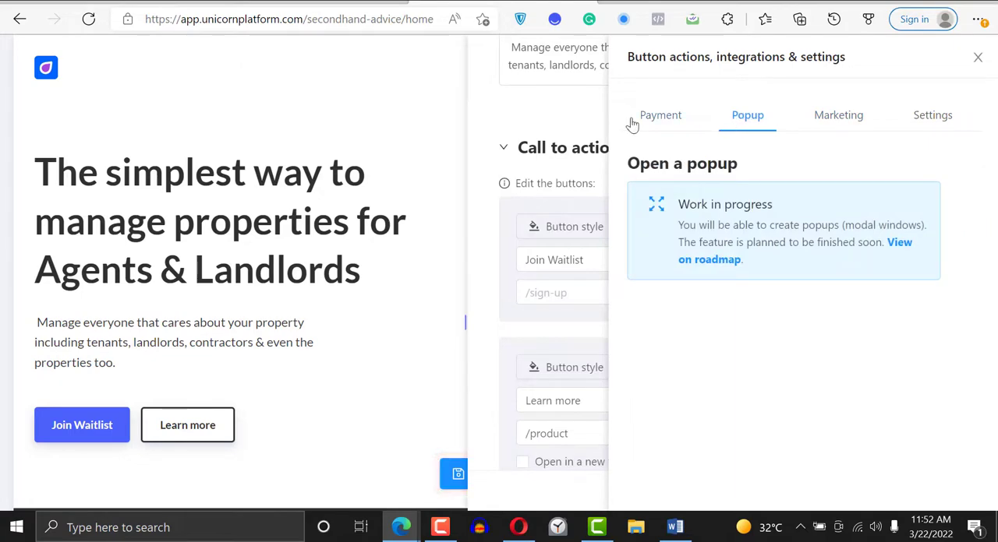
click(632, 122)
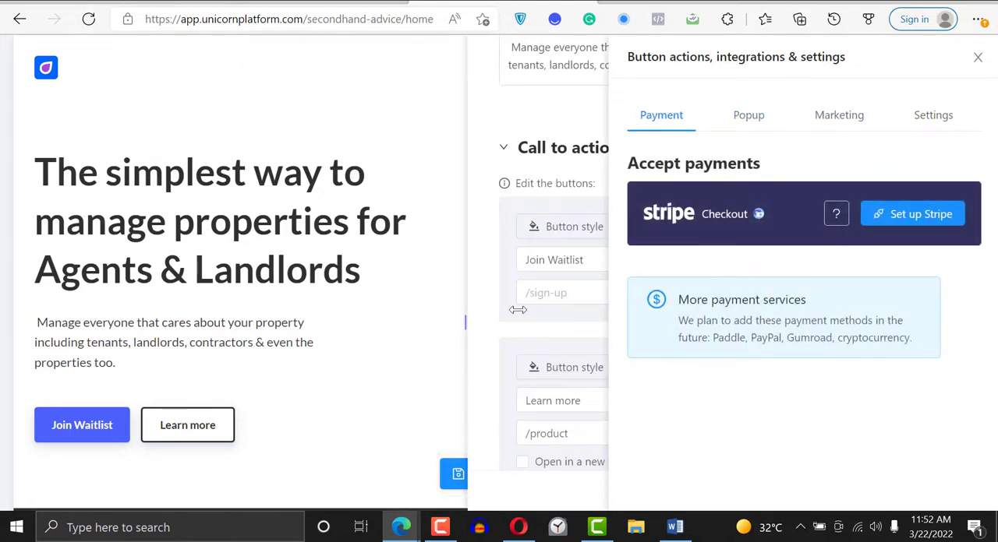
click(517, 310)
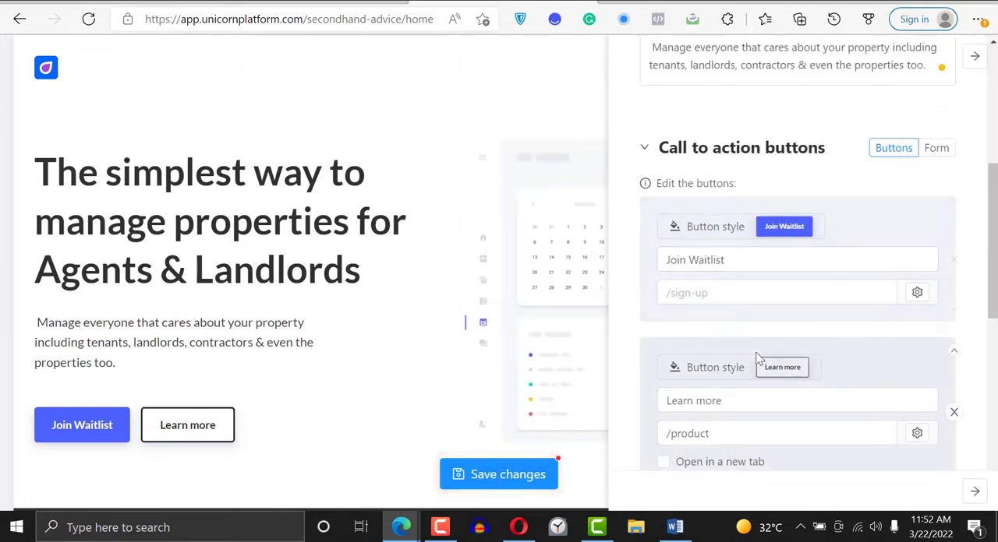
- Switch the hero's call to action from buttons to a form and label its submit button "Join waitlist"
click(936, 149)
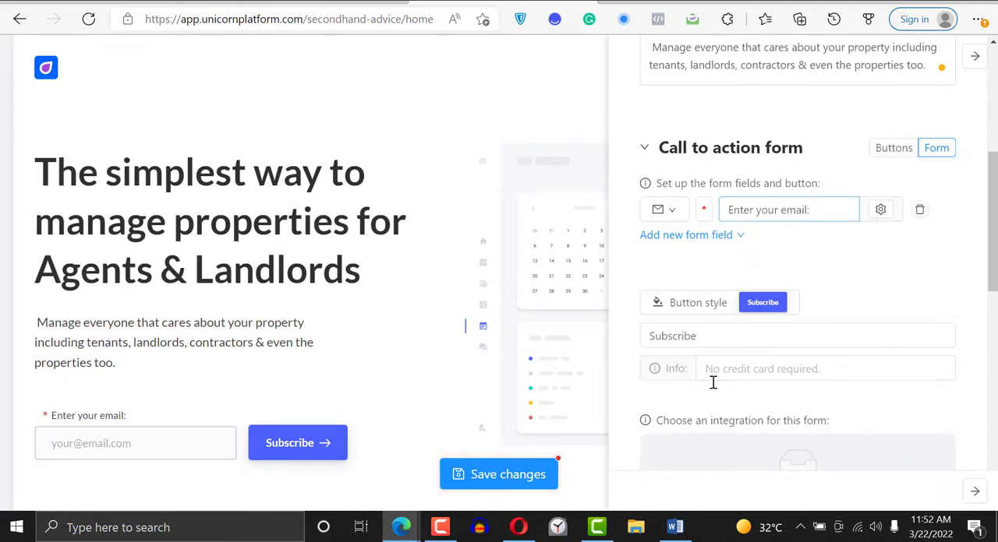
drag(993, 211, 992, 241)
double_click(767, 240)
text(Jin)
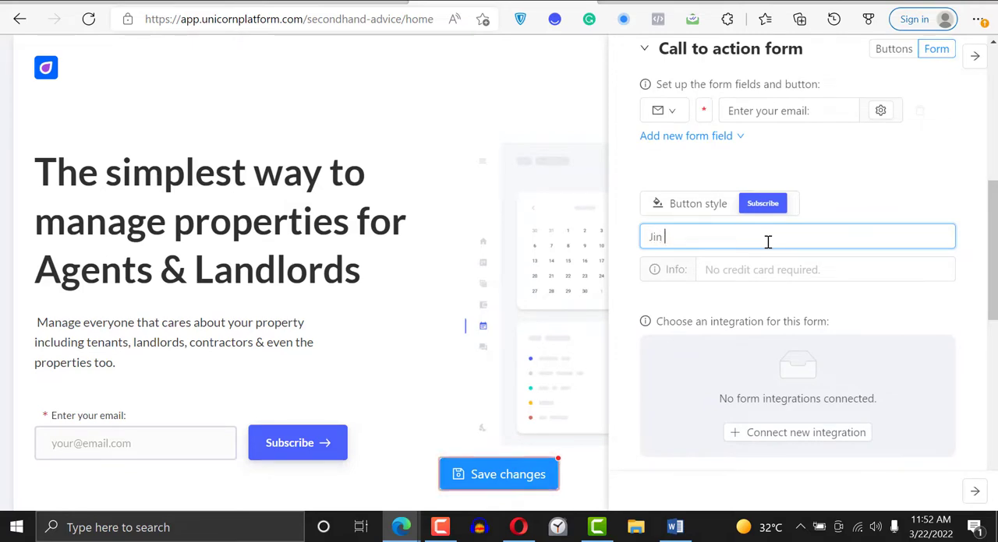
key(BackSpace)
text(oin waitlist)
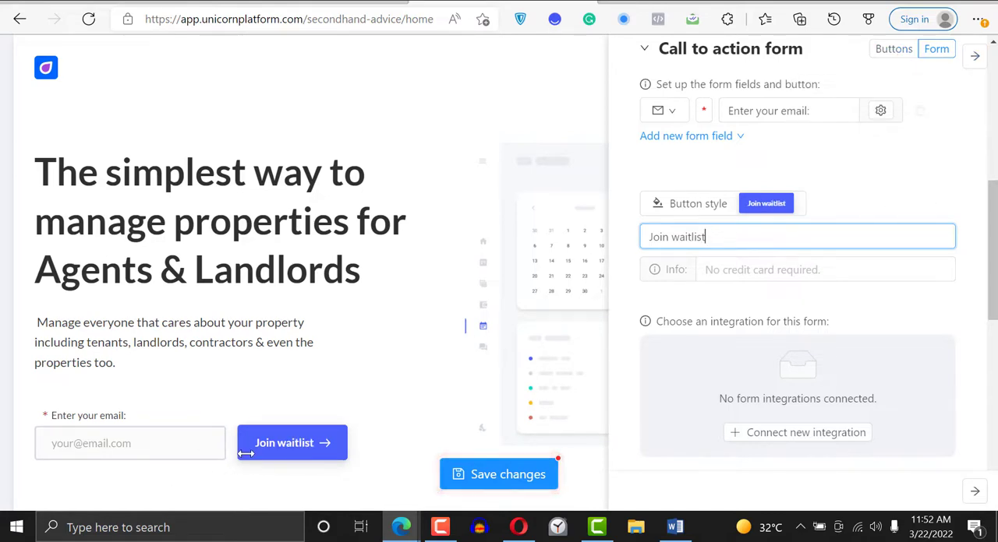
- Examine the integrations available for the waitlist form and close the marketplace
scroll(834, 340, down, 3)
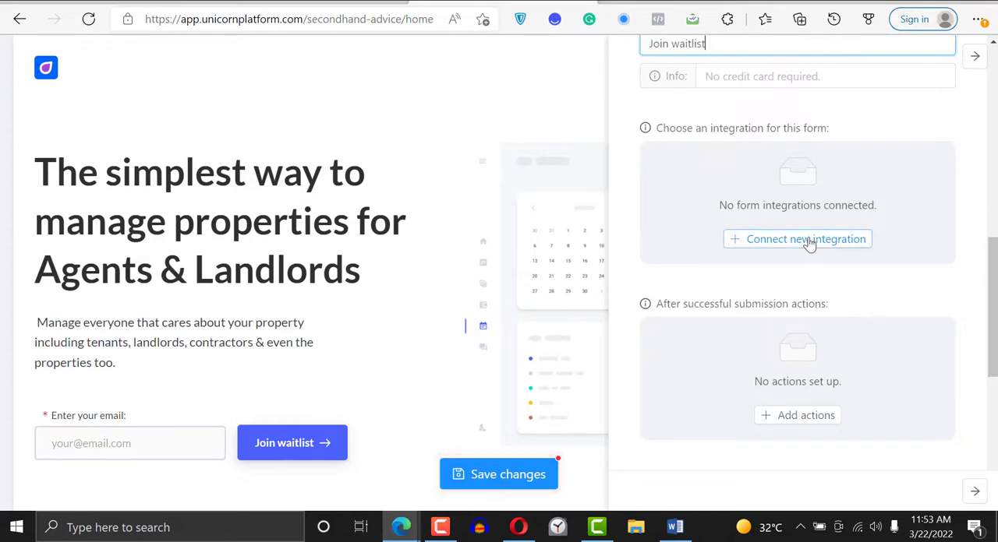
click(809, 242)
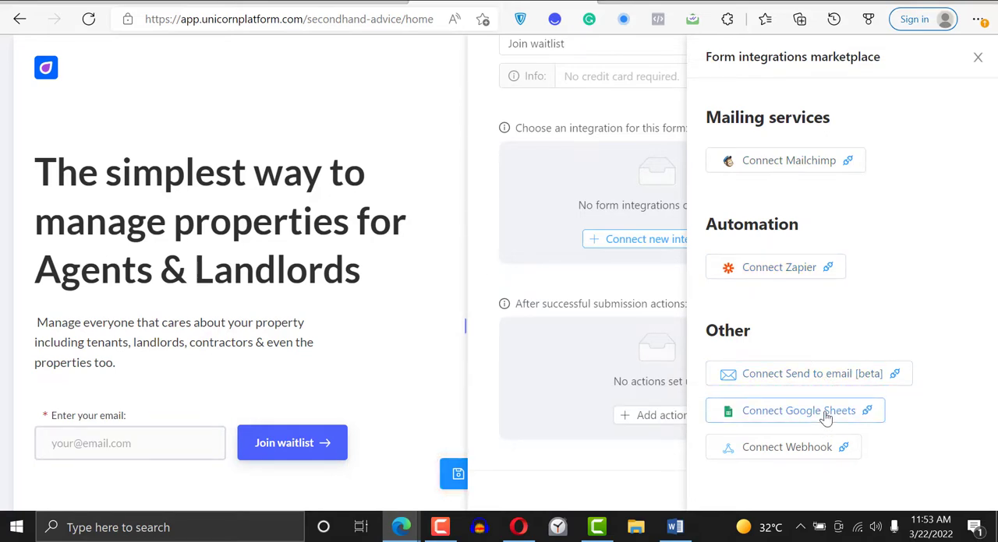
click(977, 61)
- Try a redirect to /success as the form's after-submission action, clear the URL again and close the action settings
scroll(913, 200, down, 3)
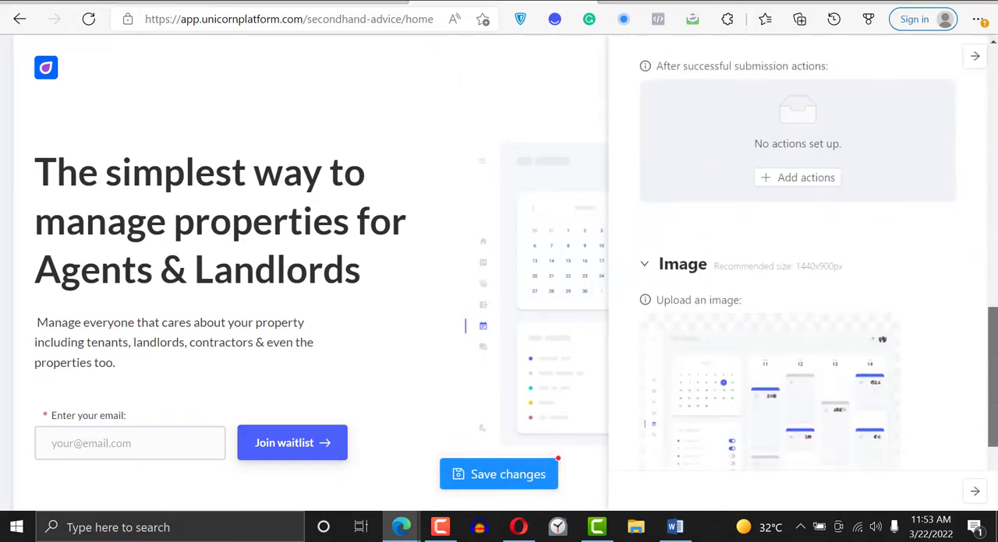
click(793, 178)
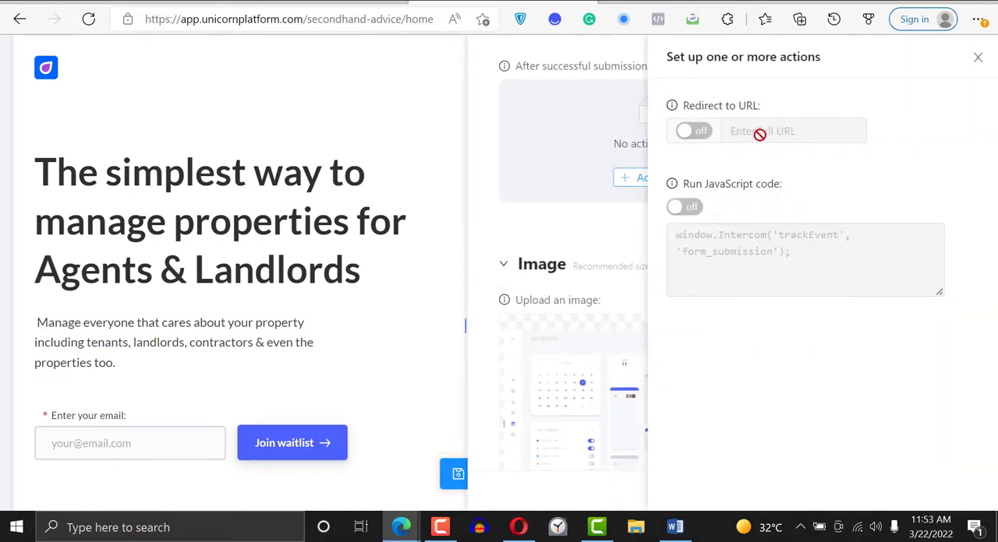
click(693, 132)
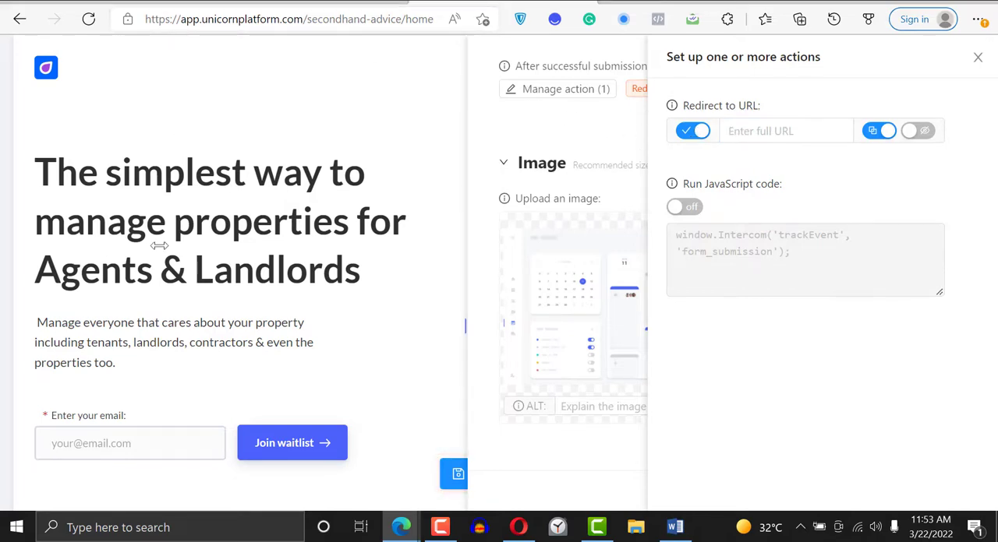
click(754, 131)
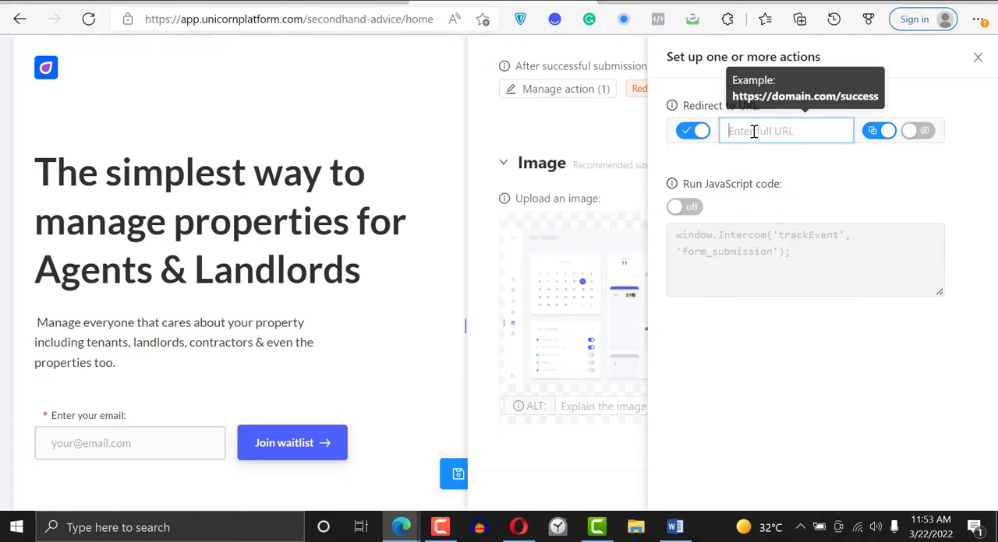
text(/)
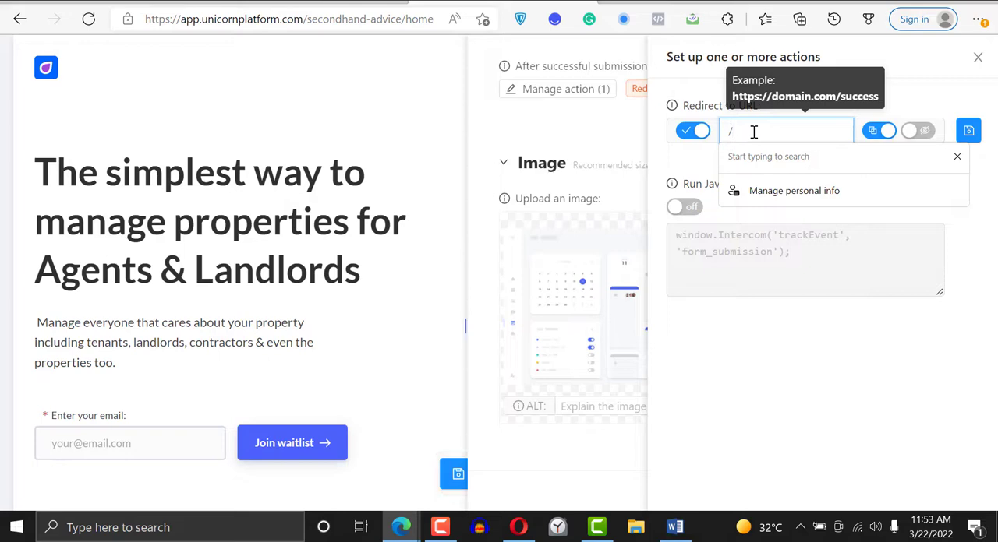
text(success)
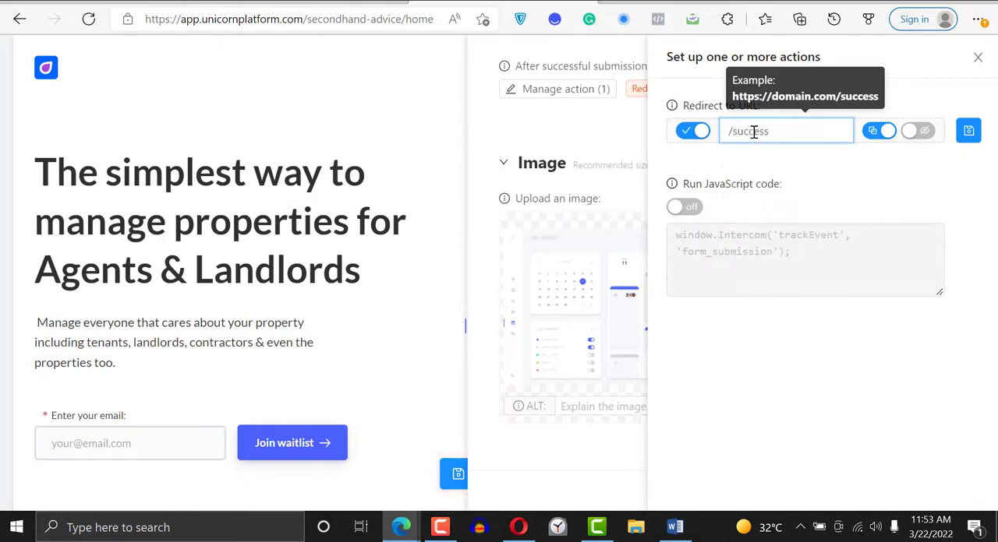
key(BackSpace)
key(BackSpace)
key(BackSpace)
key(BackSpace)
key(BackSpace)
key(BackSpace)
key(BackSpace)
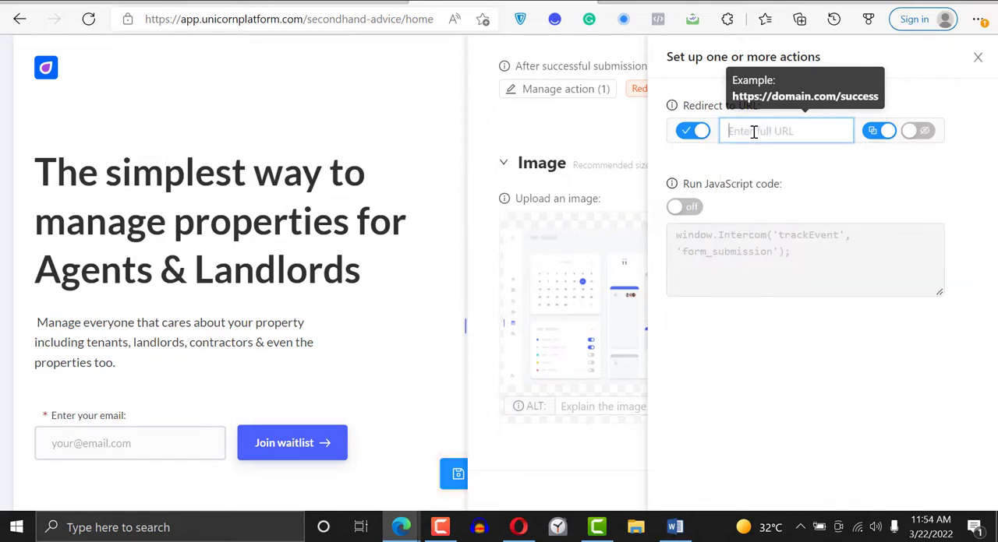
click(977, 57)
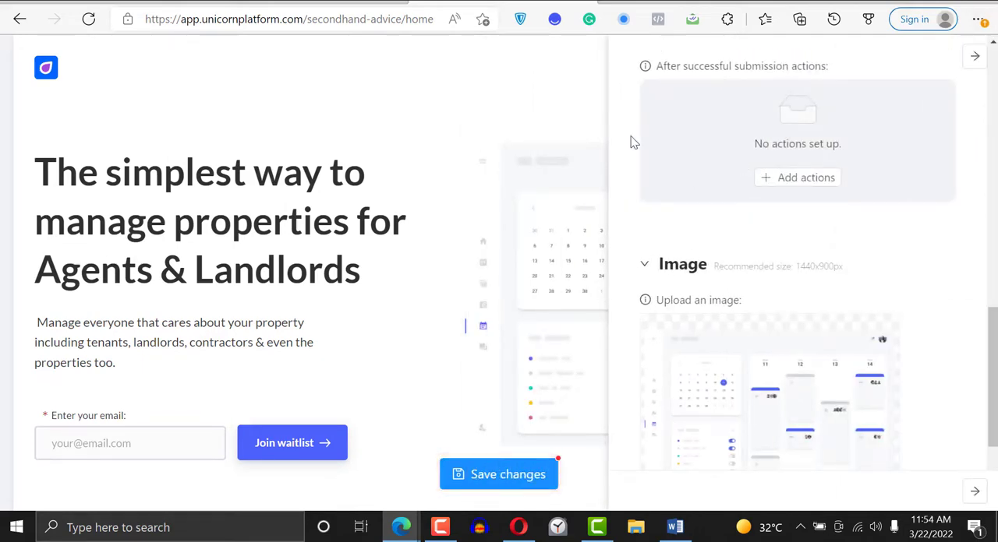
- Reopen the hero component's editor, view its image at full size and close the preview
click(605, 125)
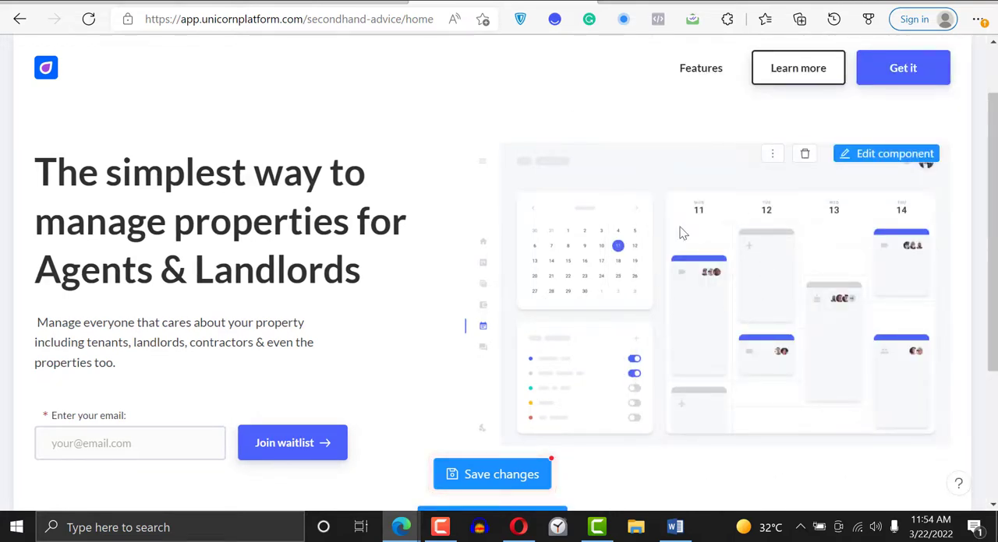
click(885, 155)
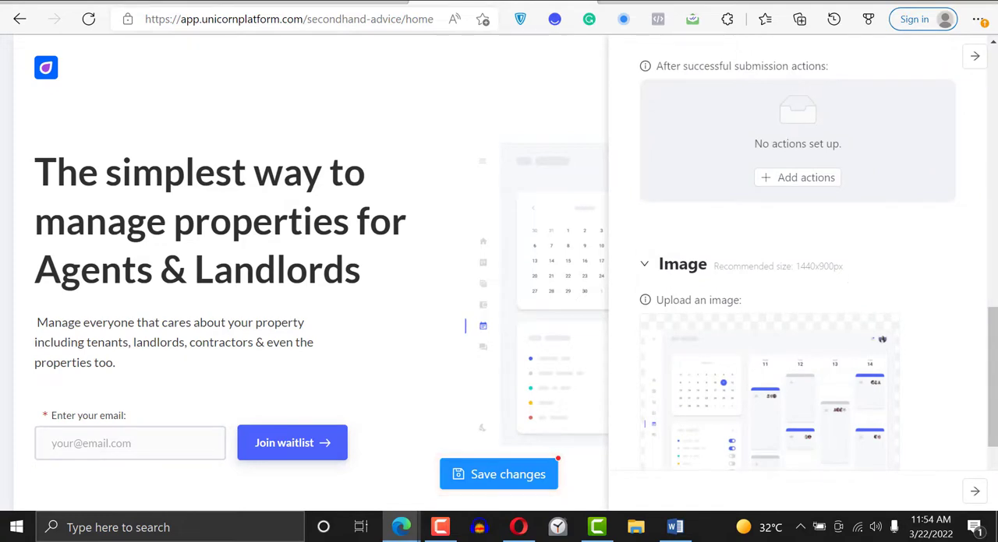
scroll(941, 304, down, 3)
mouse_move(768, 291)
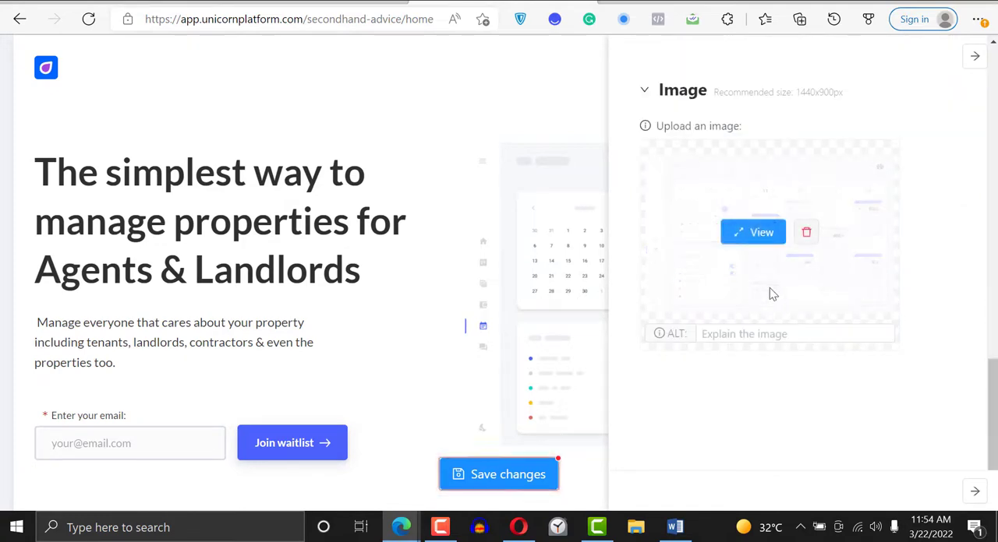
click(760, 235)
drag(992, 210, 992, 269)
click(825, 60)
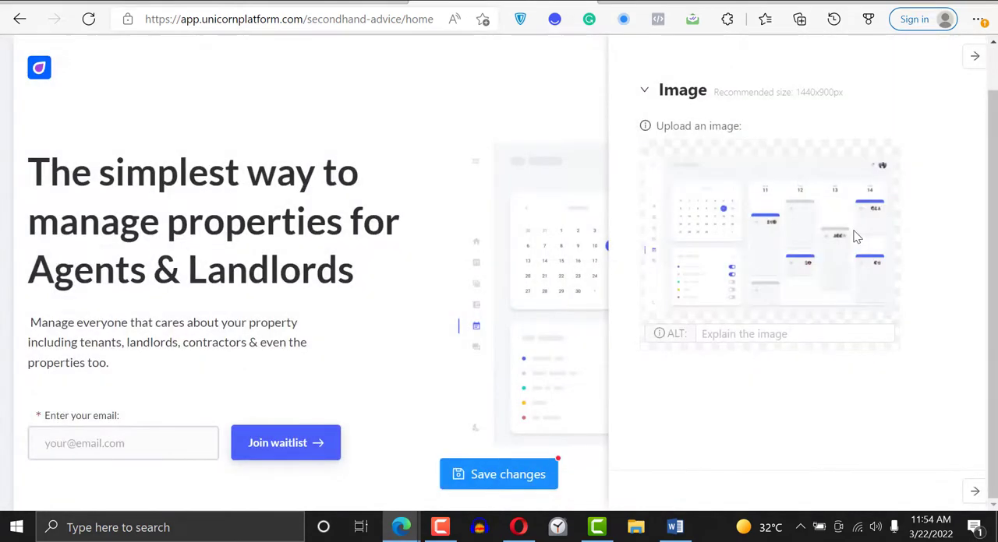
- Delete the hero component's current dashboard image and confirm the removal
mouse_move(839, 226)
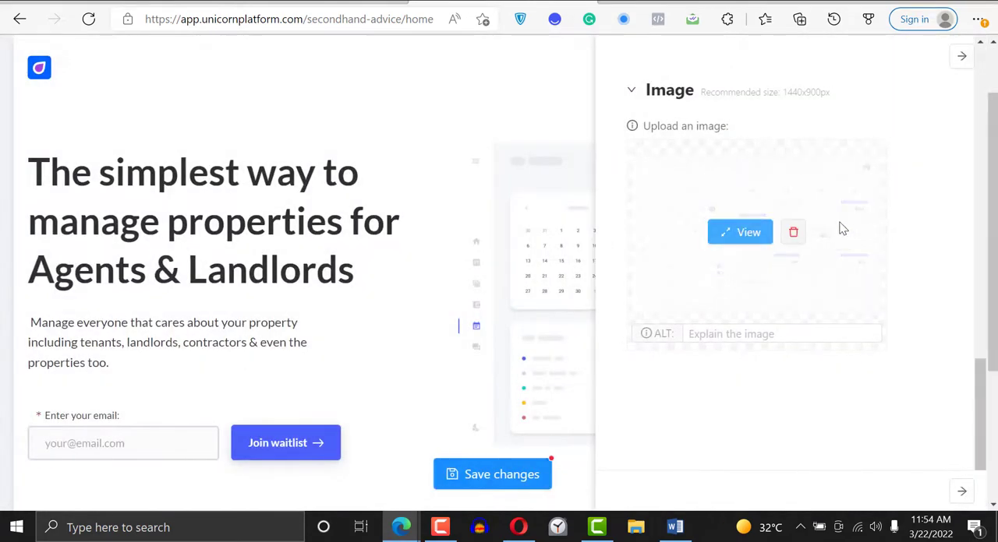
click(792, 232)
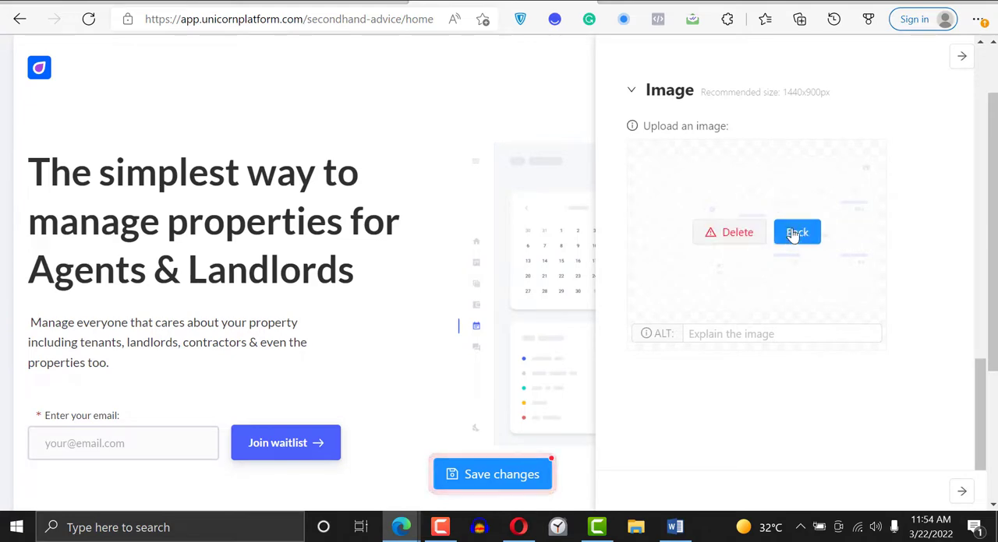
click(738, 234)
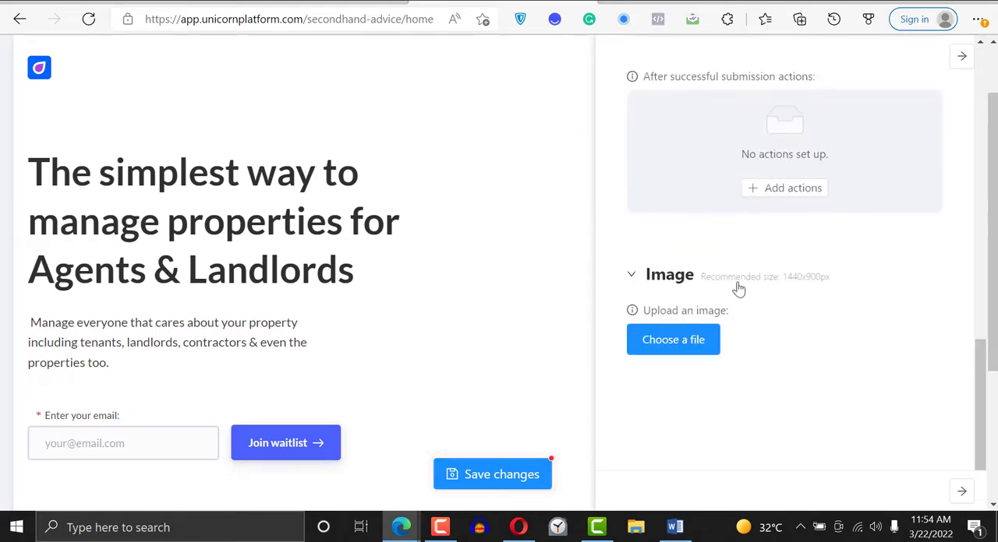
- Upload the local file todd-kent-178j8tJrNlc-unsplash (1).jpg from Downloads as the hero image and close the component editor
click(676, 342)
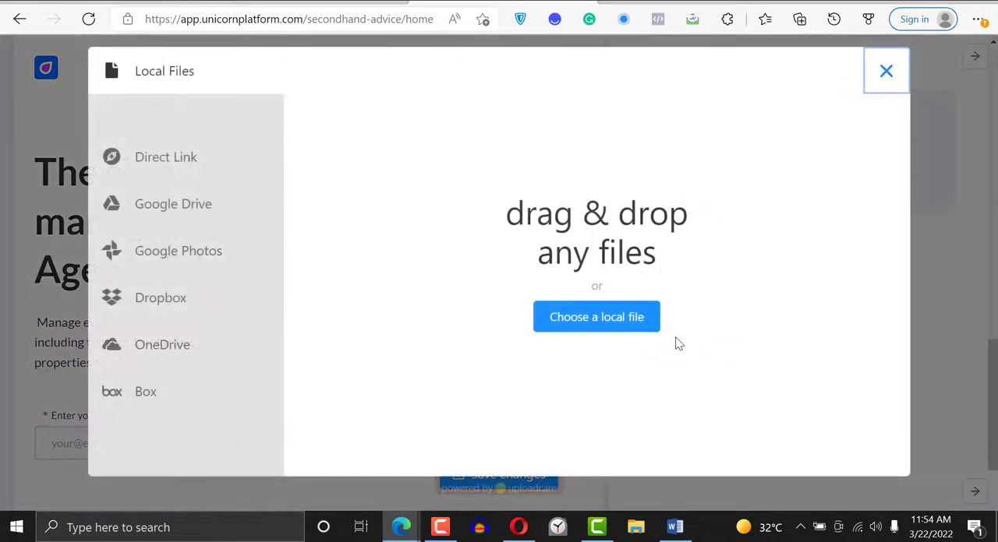
click(598, 326)
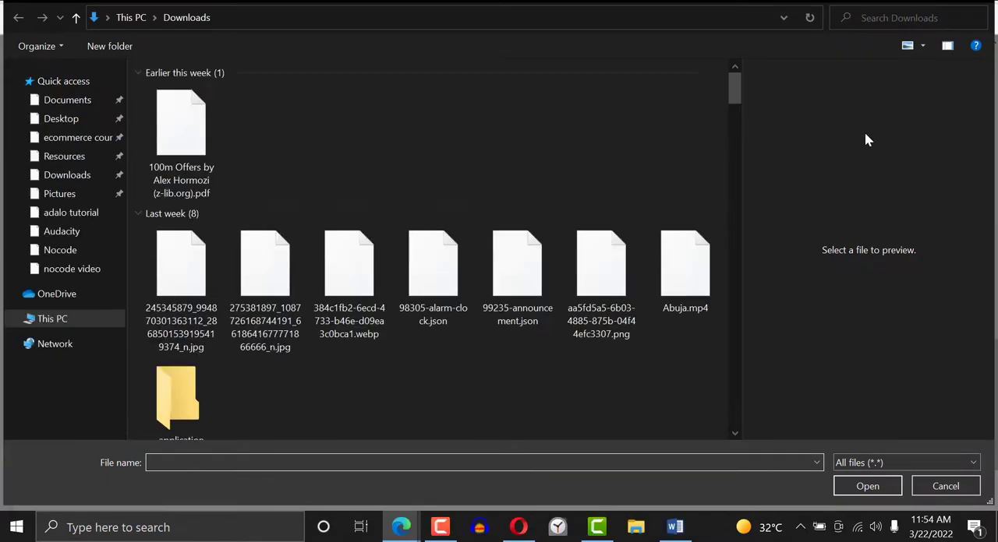
drag(734, 78, 734, 133)
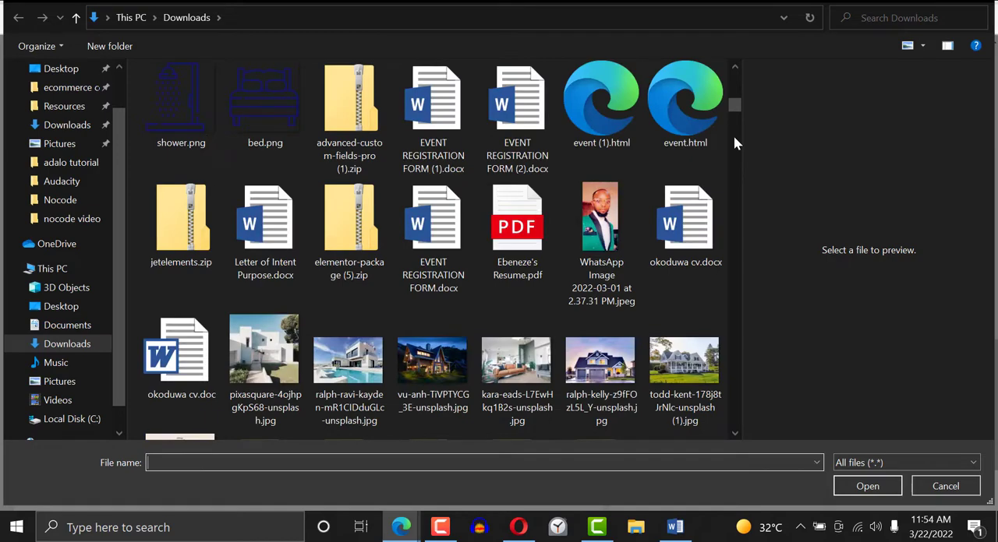
click(668, 372)
click(867, 486)
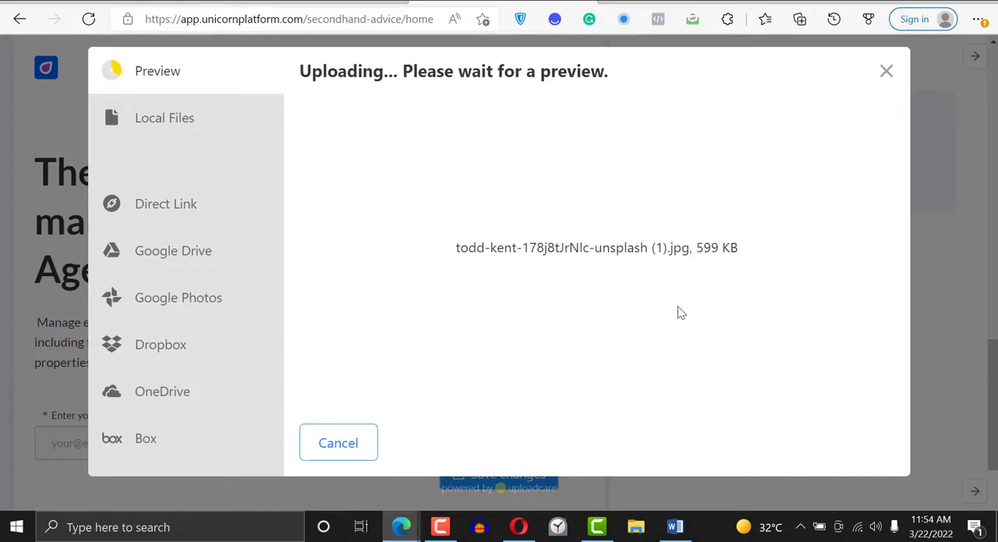
click(860, 441)
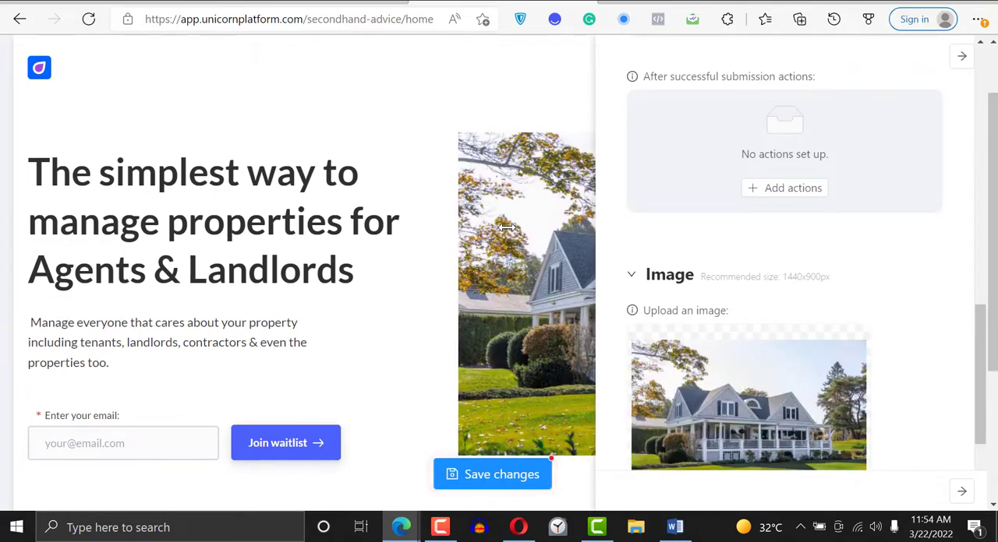
click(399, 245)
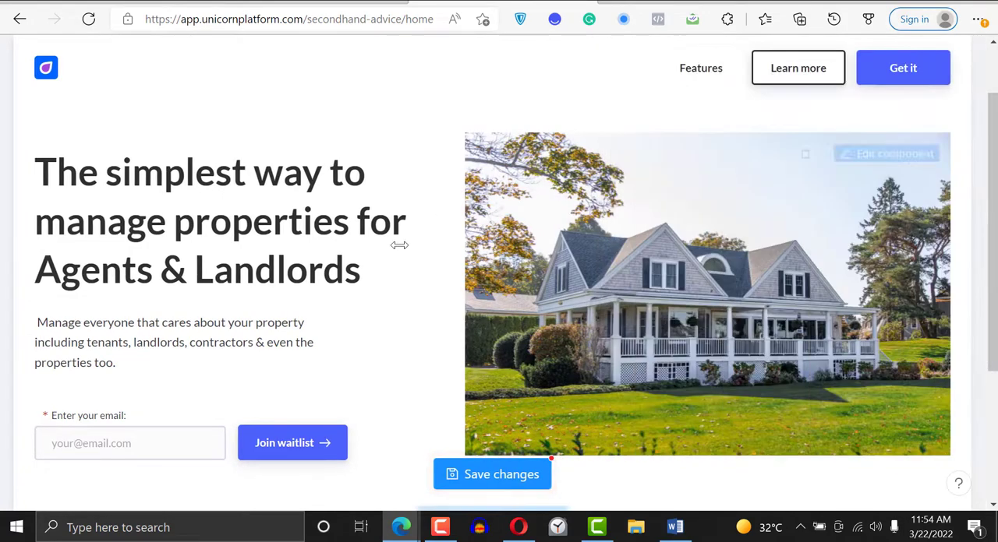
- Review the hero and footer on the page and save the page changes
scroll(684, 218, down, 3)
scroll(684, 218, up, 2)
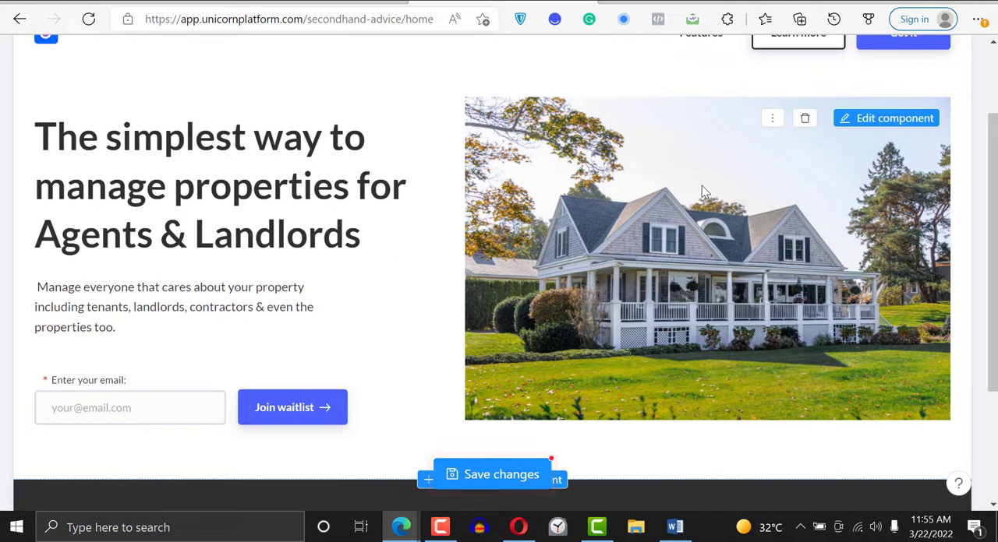
scroll(775, 178, down, 3)
scroll(642, 207, up, 3)
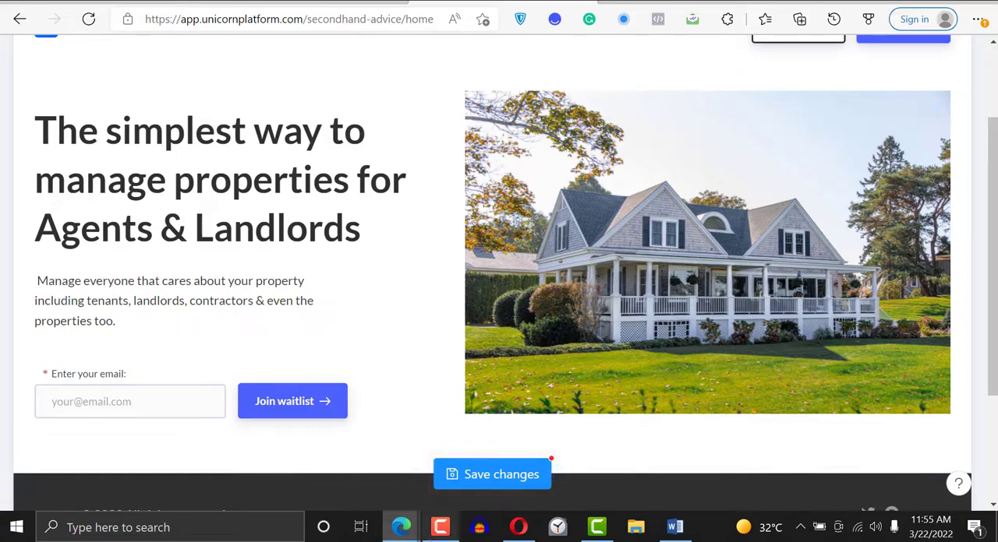
scroll(993, 203, down, 1)
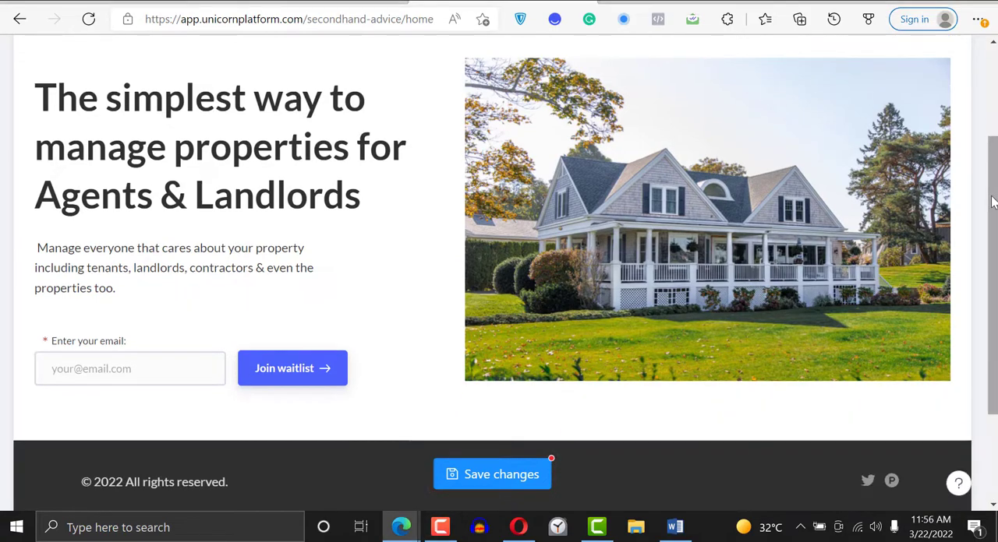
scroll(978, 273, down, 1)
scroll(978, 273, down, 2)
click(495, 476)
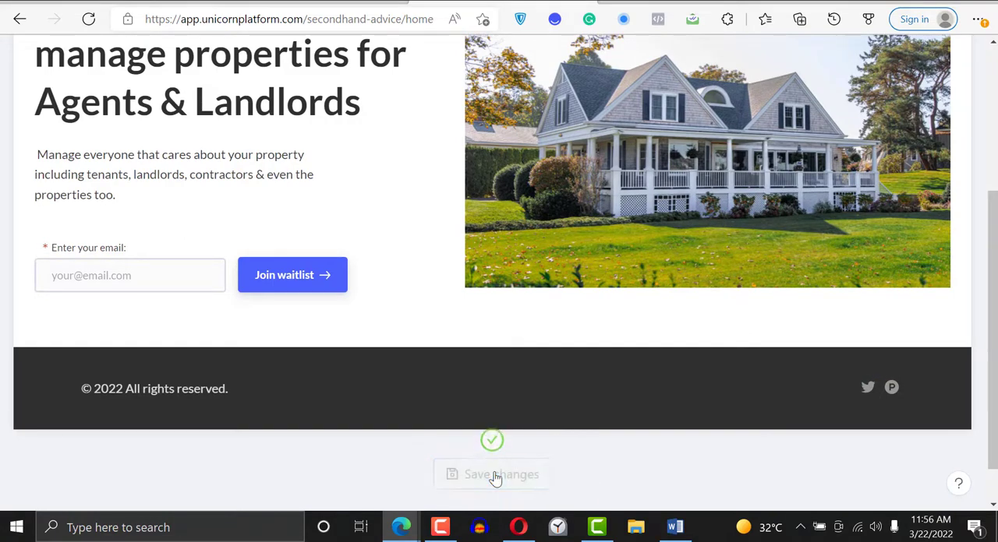
- Check the Headline document and the finished ewere.unicornplatform.page example for the section below the hero, and return to the page editor
drag(992, 237, 995, 258)
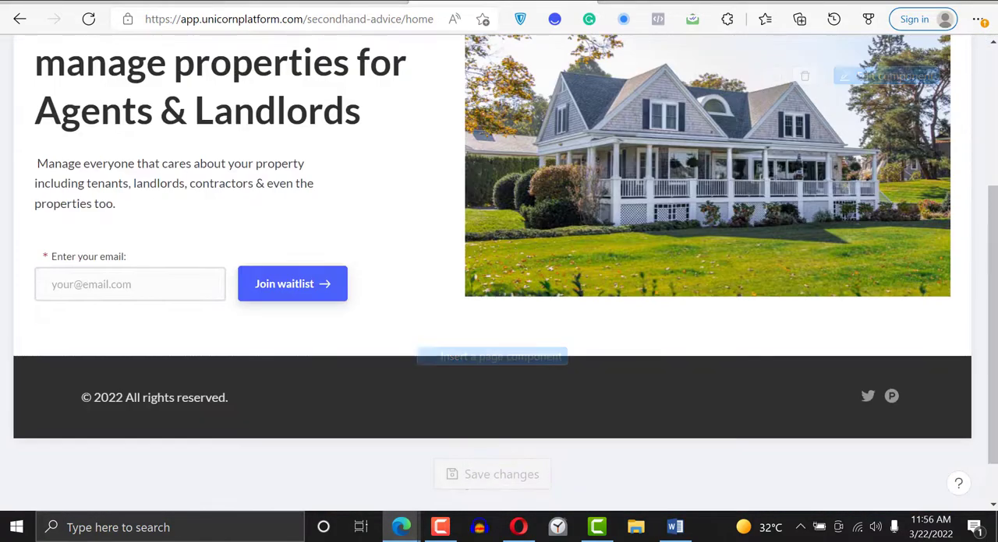
click(315, 1)
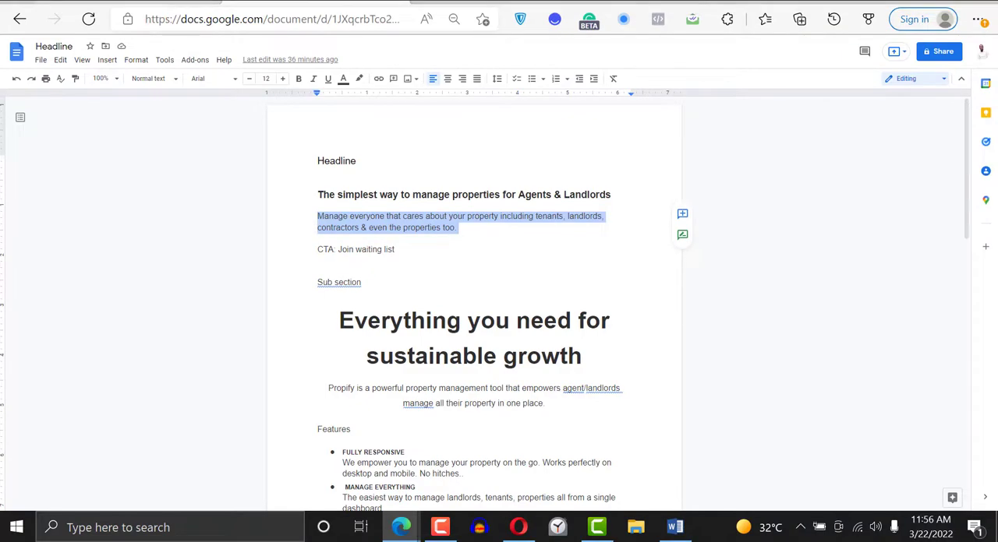
click(130, 1)
drag(995, 74, 994, 195)
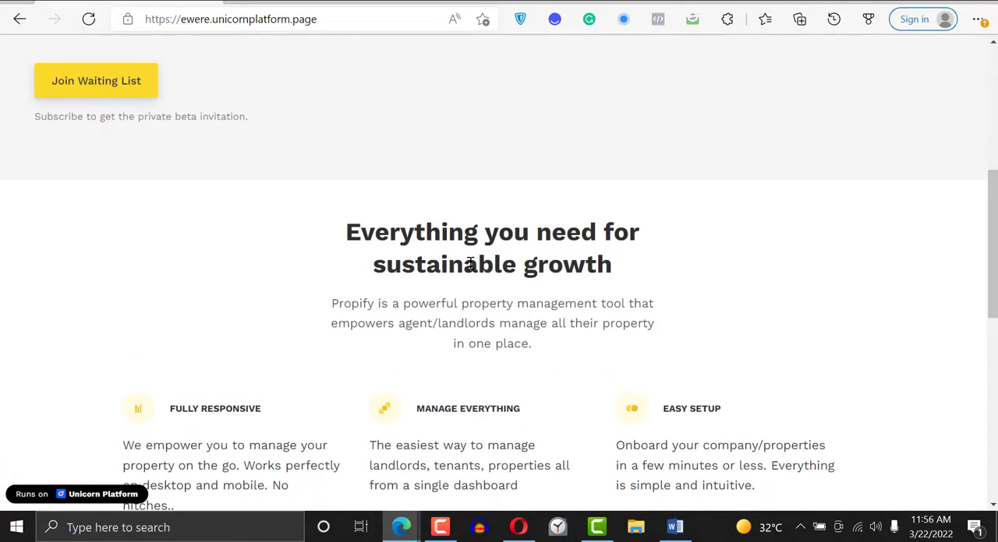
click(491, 2)
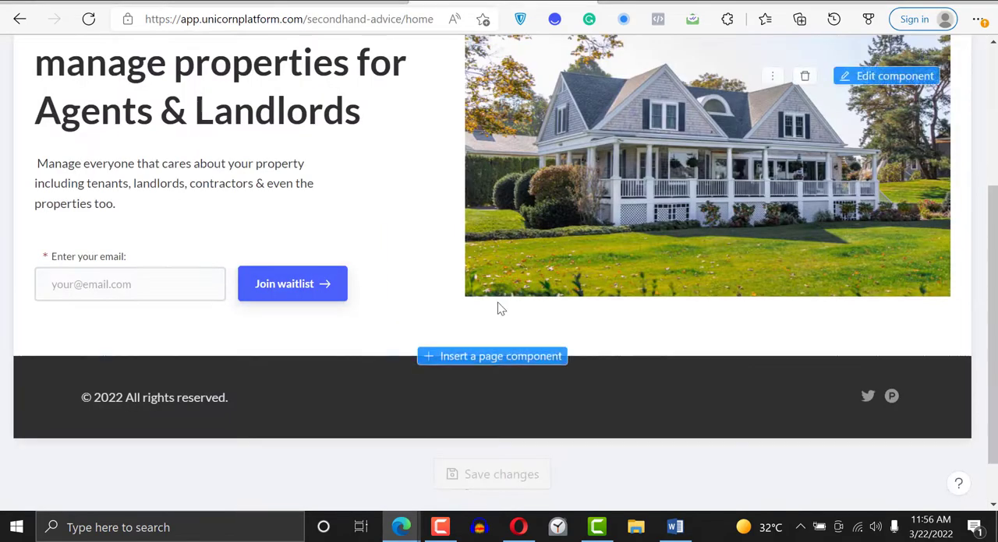
- Insert the "Strong Base for Sustainable Growth" component from the Features category between the hero and the footer
click(495, 364)
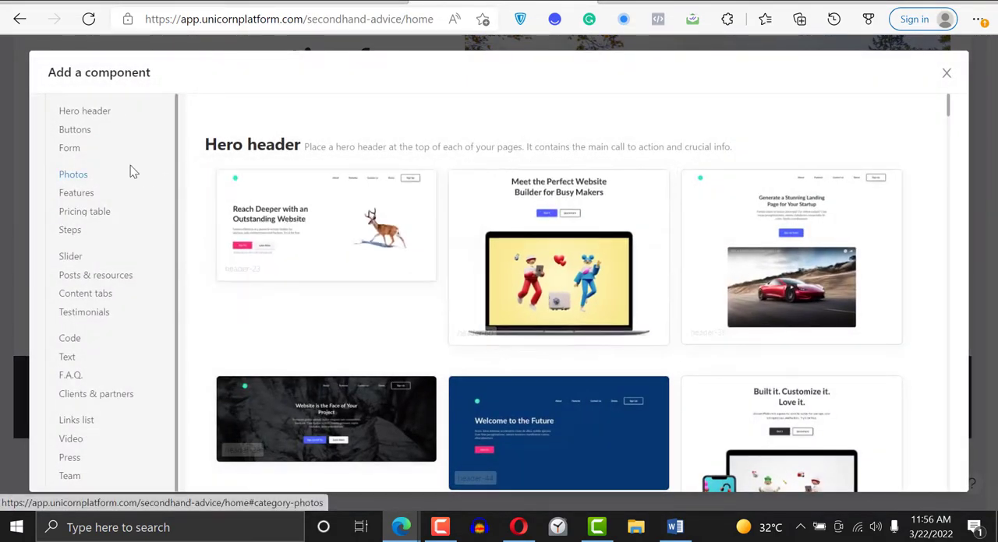
click(87, 197)
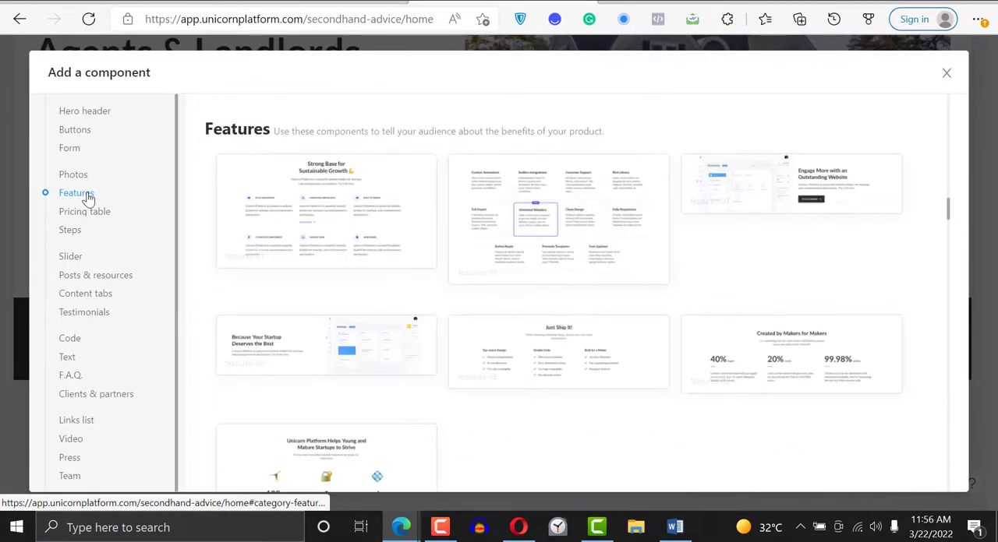
click(336, 200)
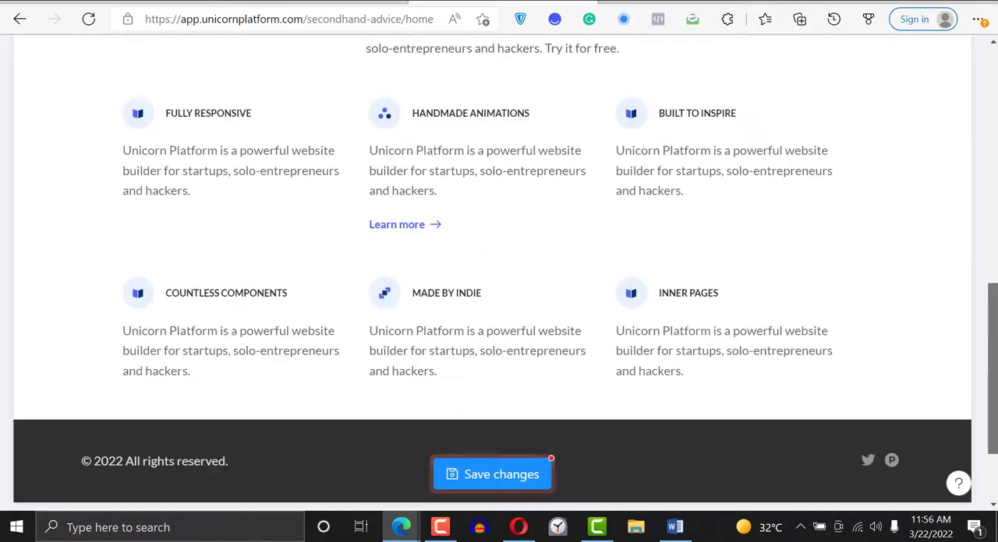
drag(993, 349, 987, 326)
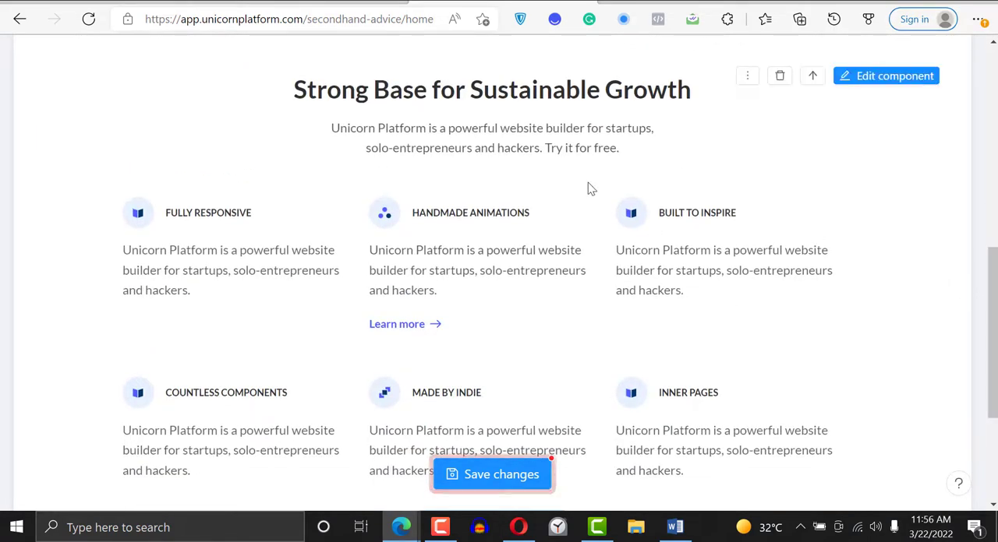
- Set the features component's title to "Everything you need for sustainable growth", copied from the Headline document
click(887, 80)
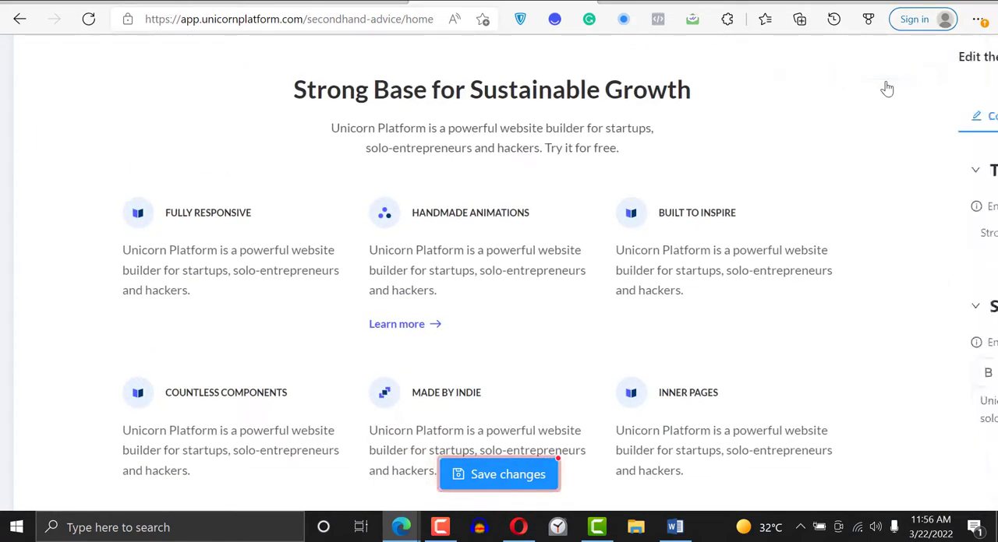
triple_click(850, 232)
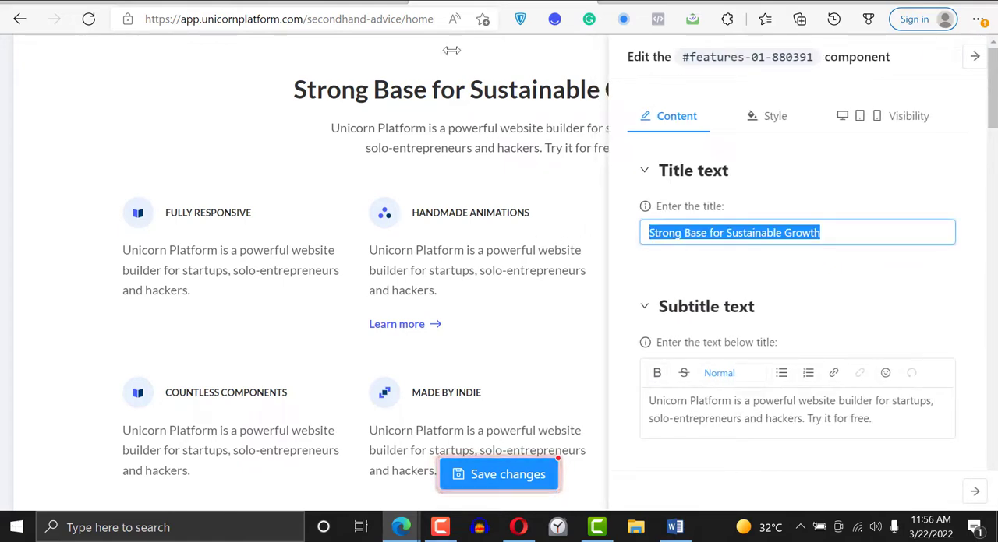
key(alt+Tab)
click(87, 2)
click(333, 2)
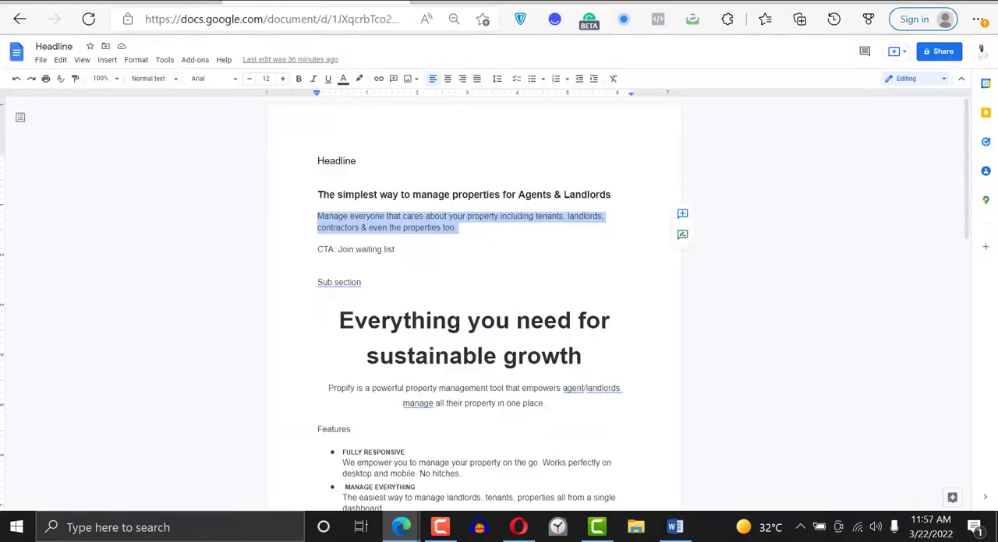
drag(340, 321, 617, 352)
key(ctrl+c)
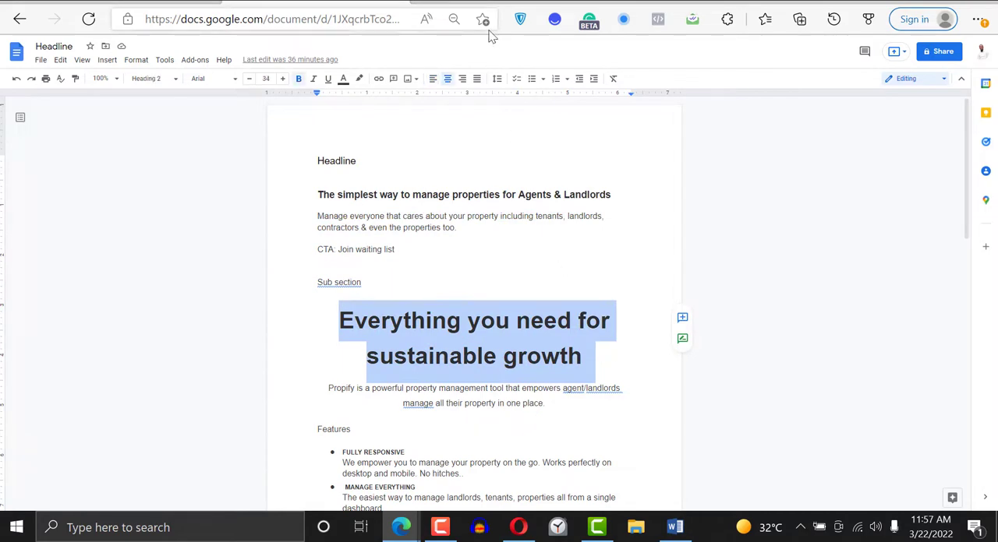
key(alt+Tab)
triple_click(834, 232)
key(ctrl+v)
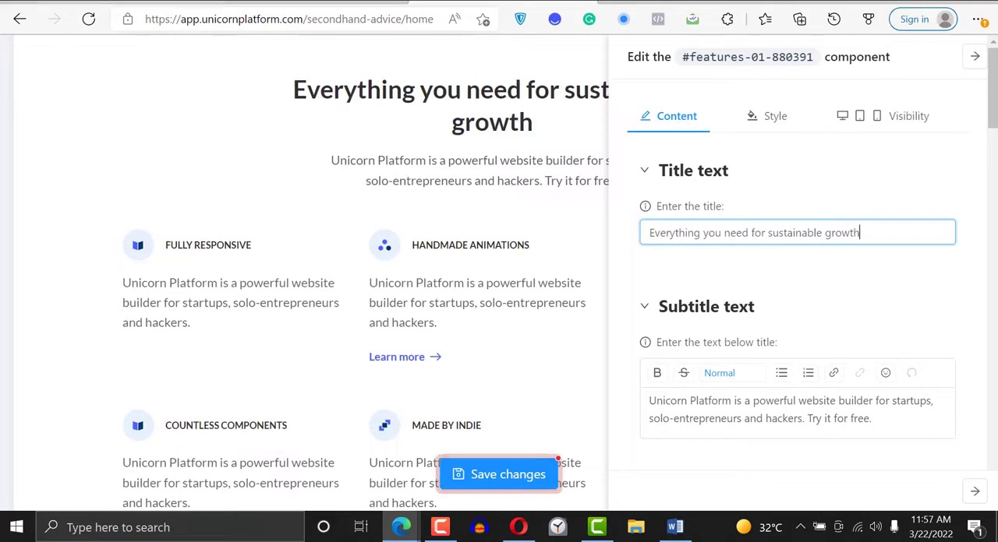
- Try to copy the Propify description from the example page into the features subtitle, and clear the pasted text
click(89, 3)
drag(329, 304, 536, 356)
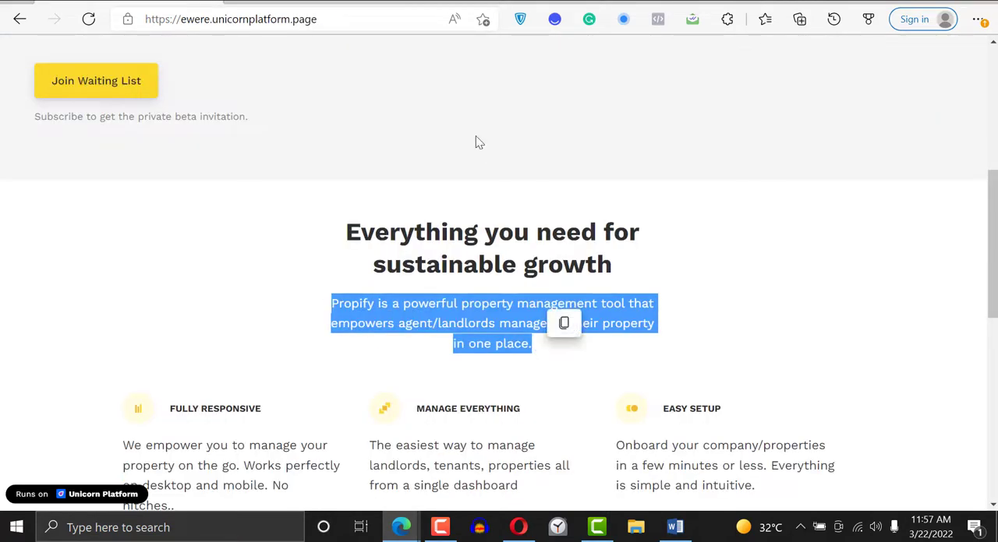
key(ctrl+c)
click(503, 2)
triple_click(716, 404)
key(ctrl+v)
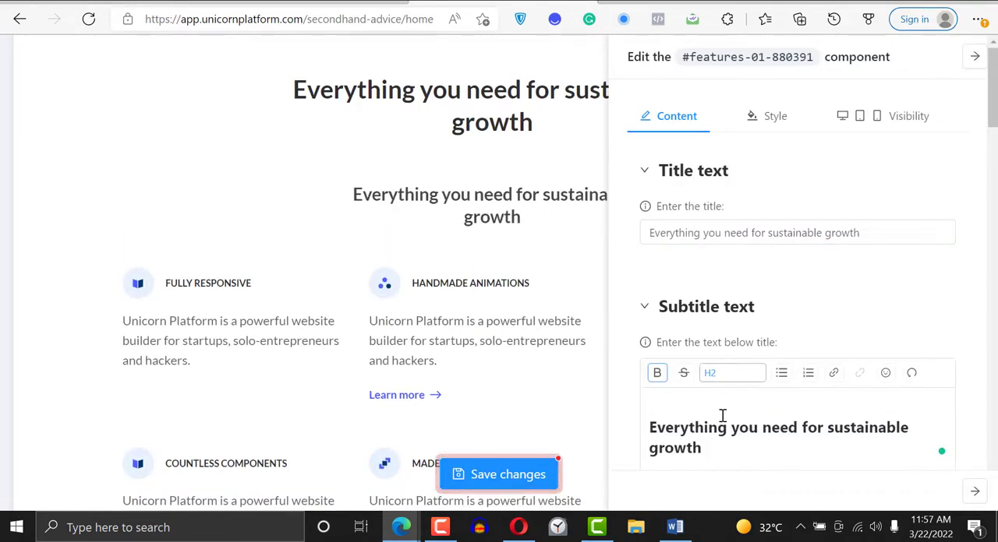
triple_click(704, 446)
key(BackSpace)
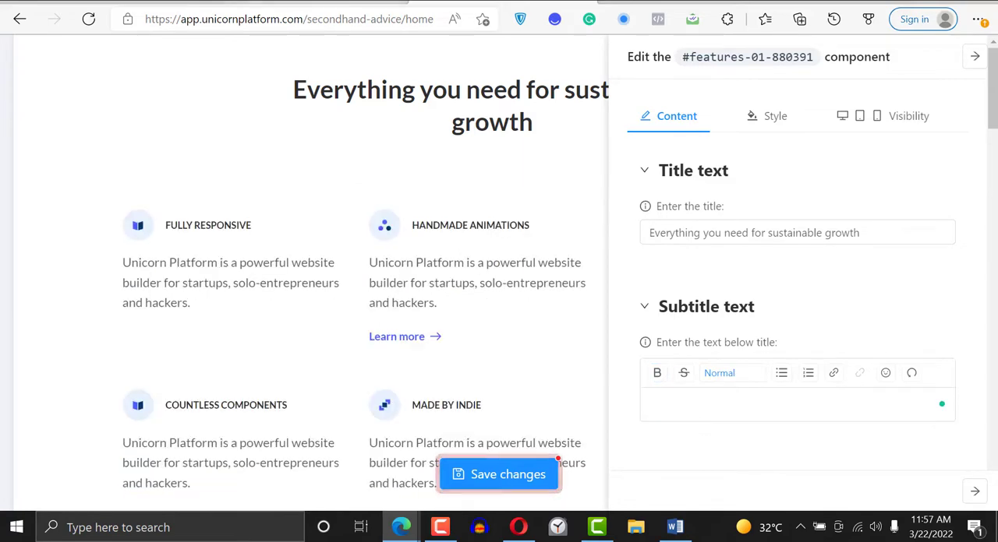
click(440, 528)
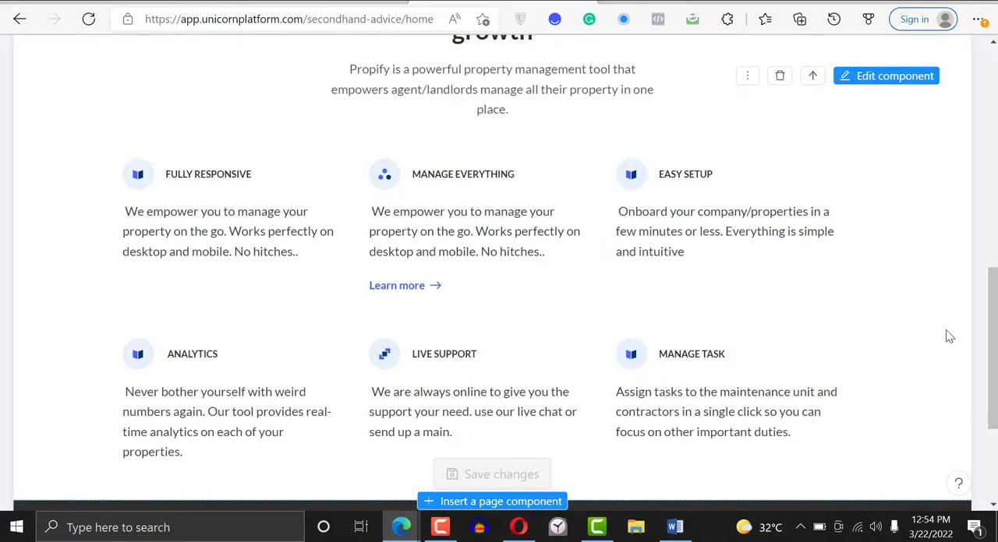
- Review the features section on the page, then examine its item fields and bottom button settings in the component editor
drag(993, 335, 993, 311)
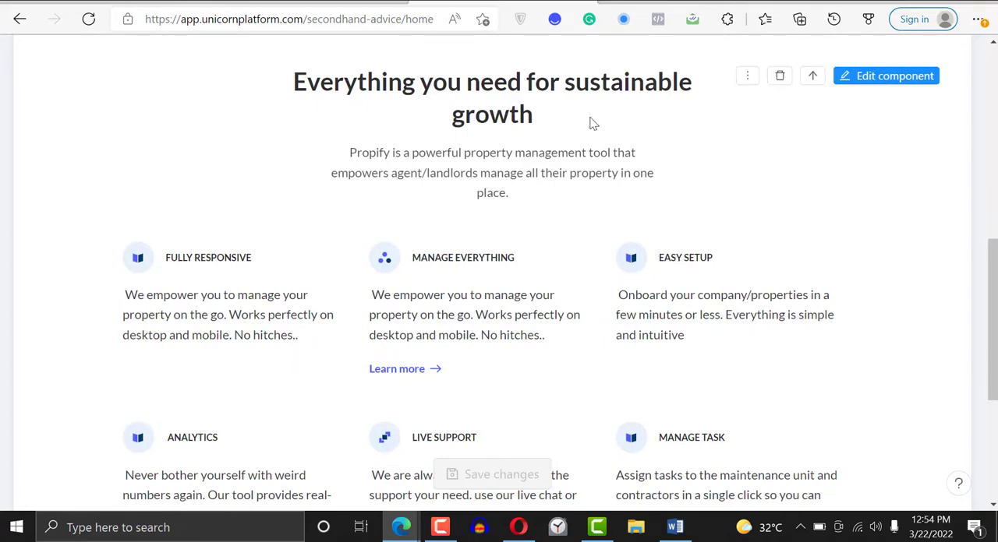
drag(993, 312, 995, 287)
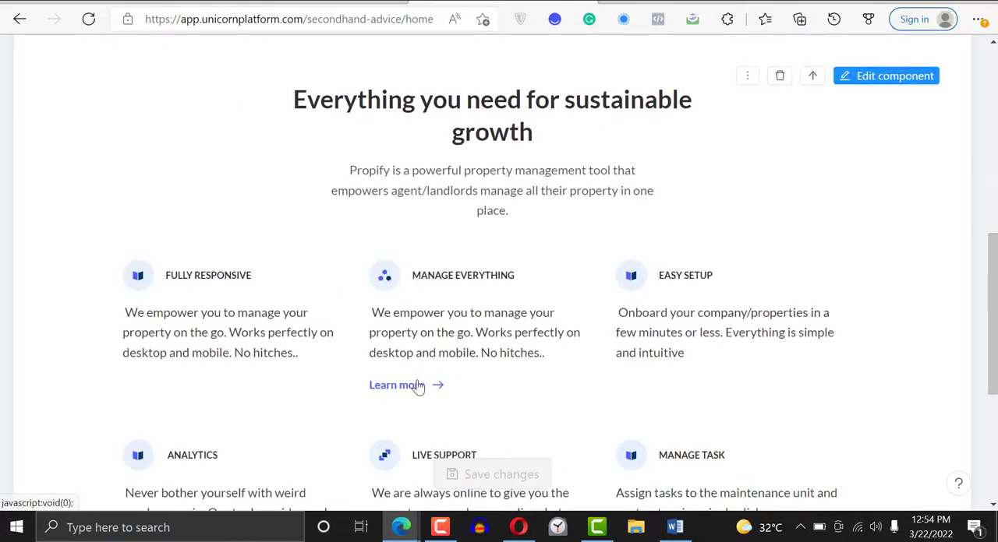
scroll(592, 367, down, 2)
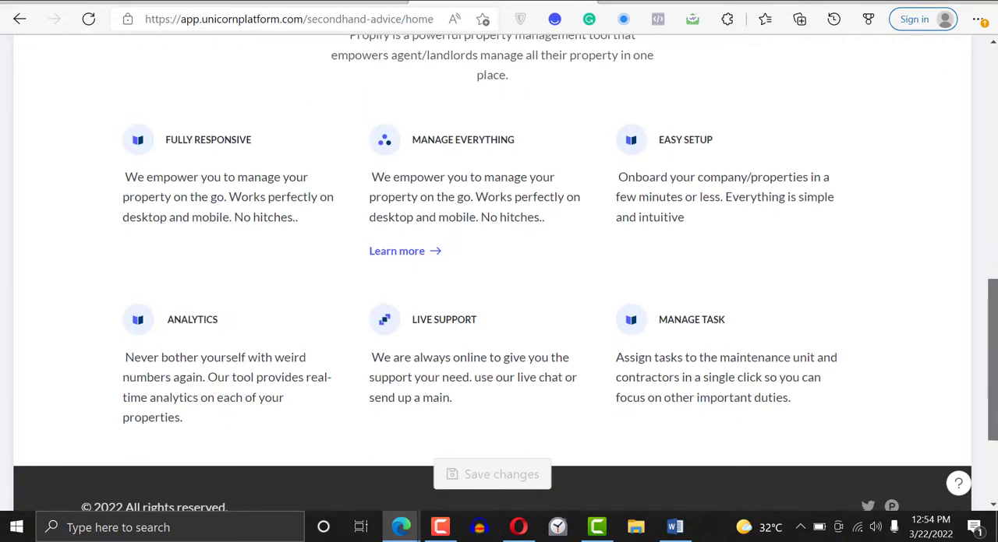
scroll(464, 402, up, 1)
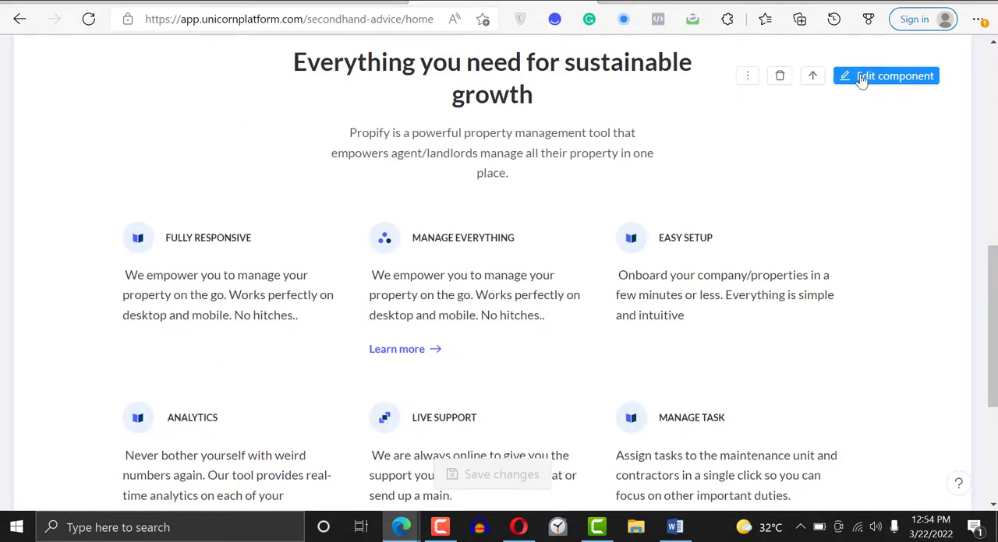
click(861, 78)
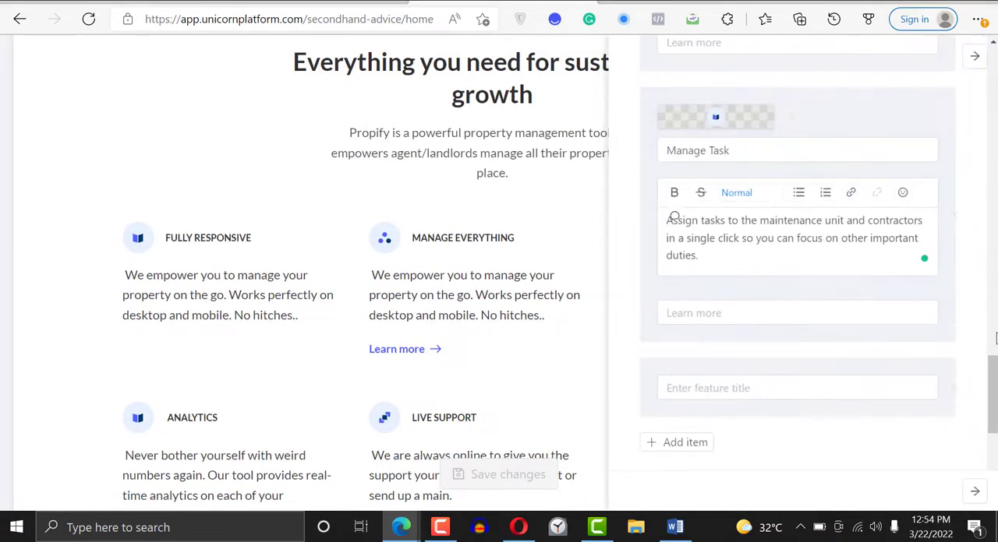
scroll(993, 337, down, 2)
scroll(993, 331, up, 5)
scroll(994, 332, down, 3)
click(738, 301)
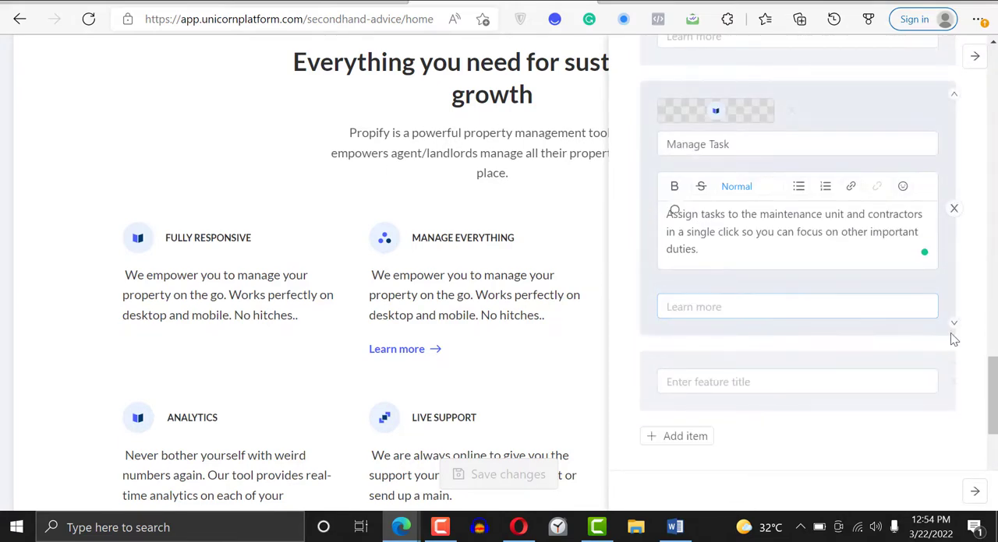
scroll(992, 390, down, 5)
click(704, 229)
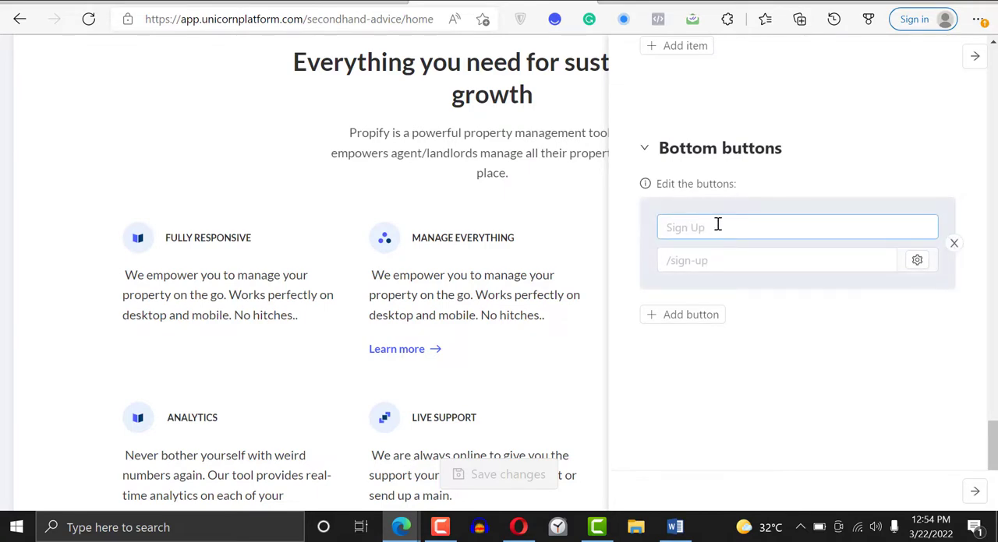
- Set the Learn more link of the Manage Everything feature to /learnmore and save the page changes
drag(995, 448, 995, 201)
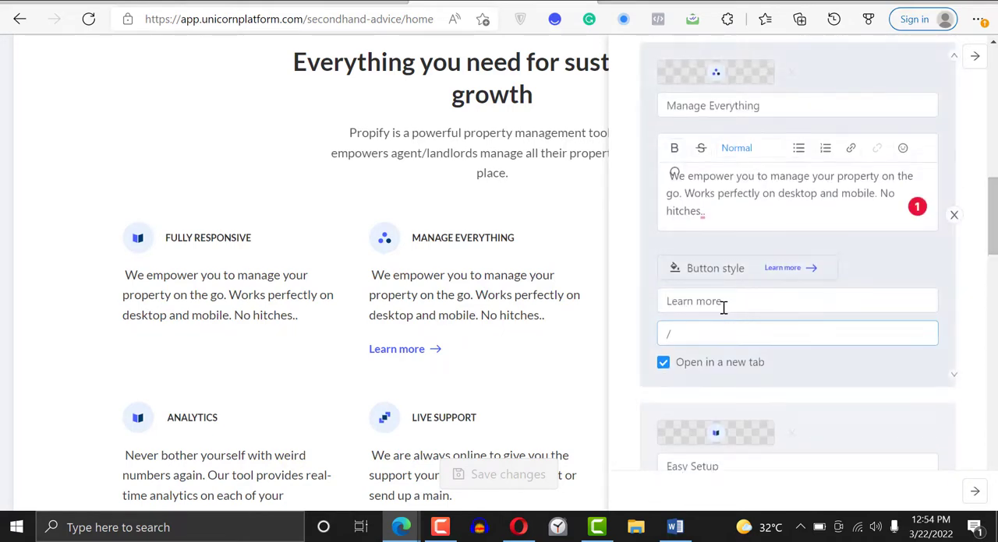
click(715, 333)
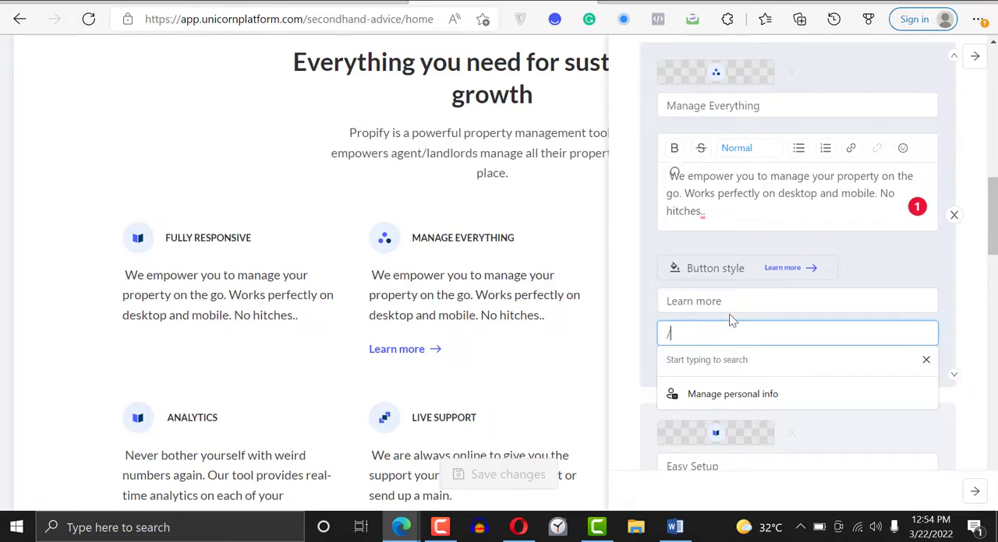
click(730, 315)
click(715, 332)
key(BackSpace)
text(/lea)
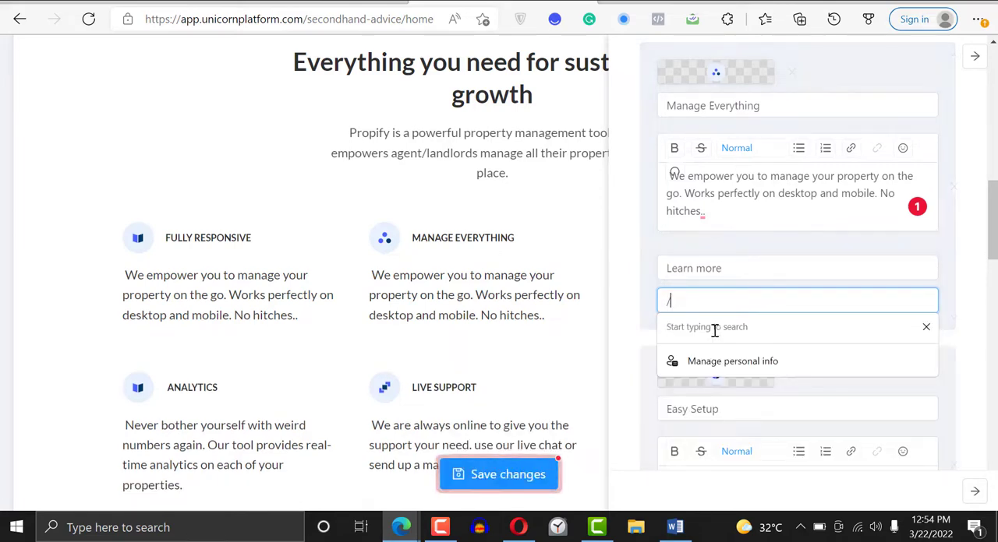
text(rnmo)
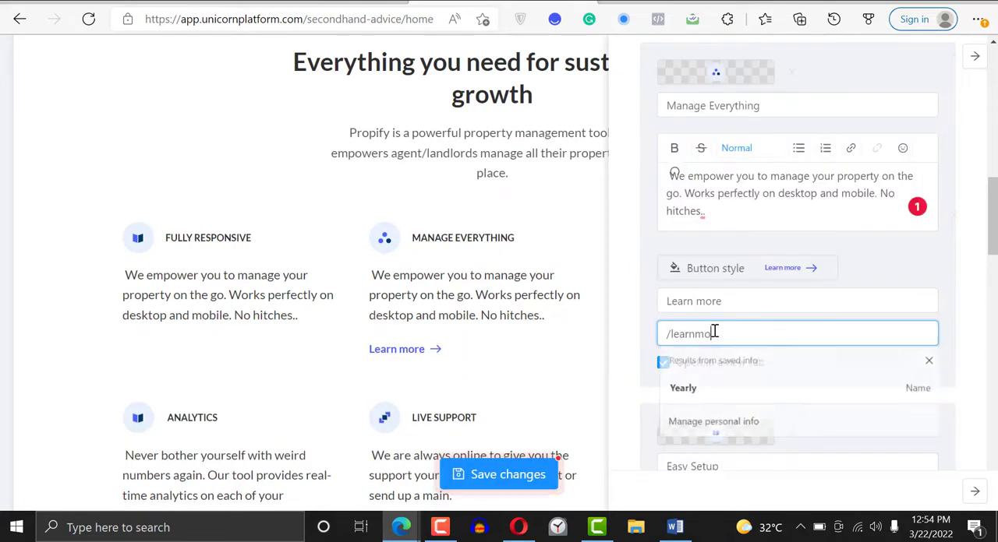
text(re)
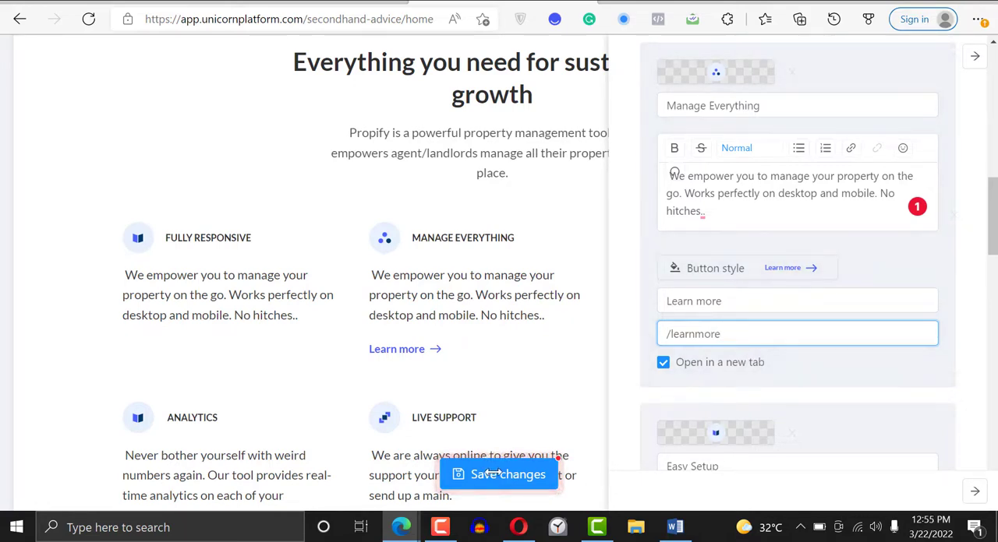
click(521, 477)
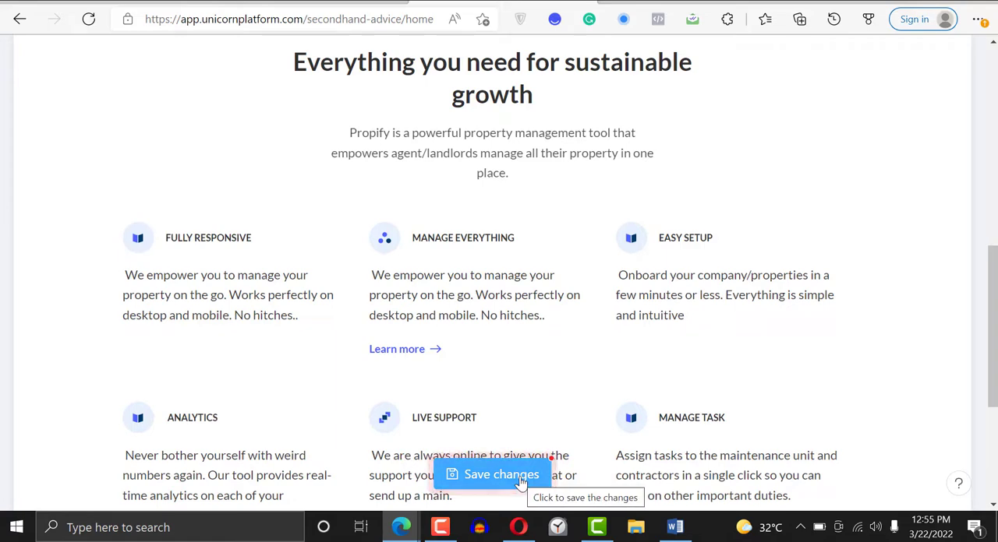
click(521, 477)
- Insert the "Say Hi" component with the "Visit Our Place!" map from the Contacts category between the features section and the footer
scroll(551, 459, down, 1)
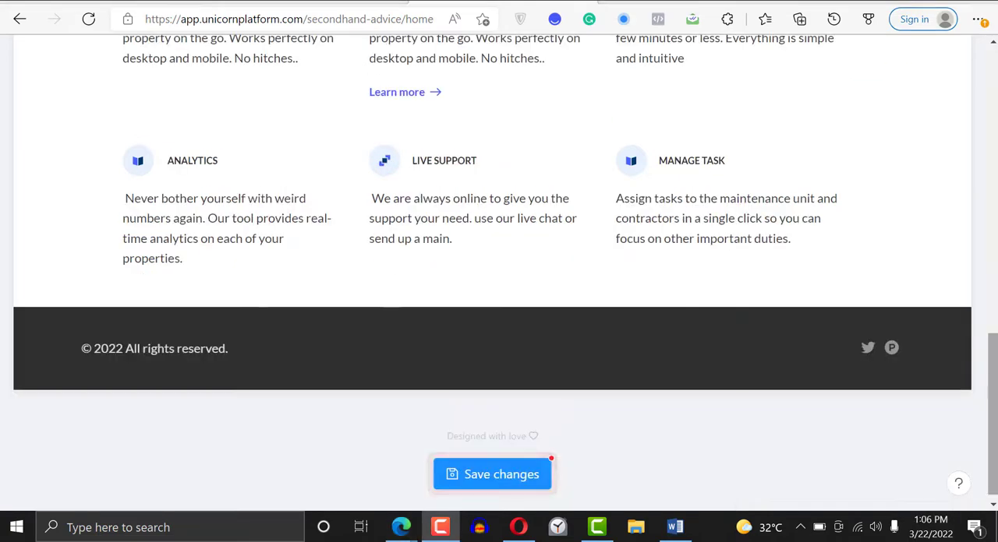
scroll(499, 288, up, 8)
scroll(629, 246, down, 6)
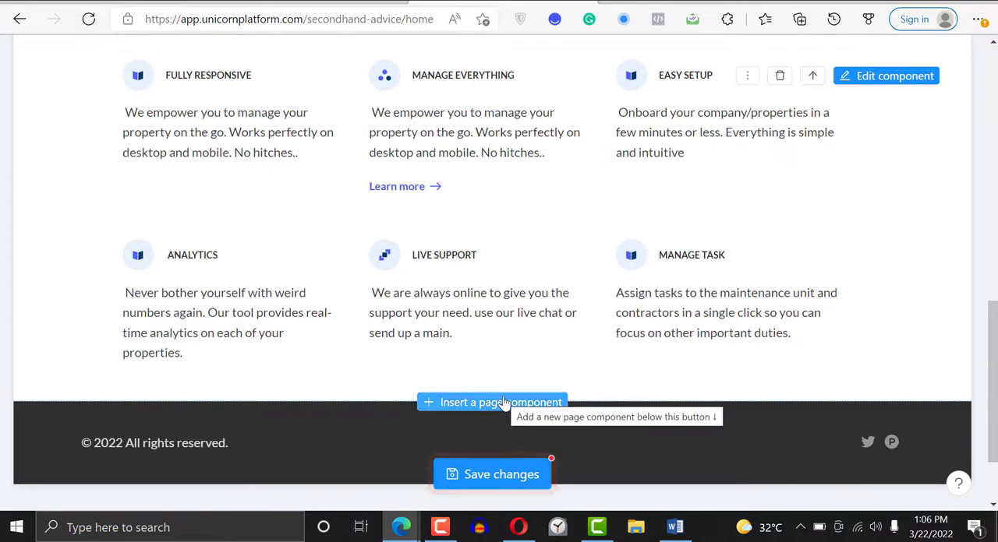
click(503, 403)
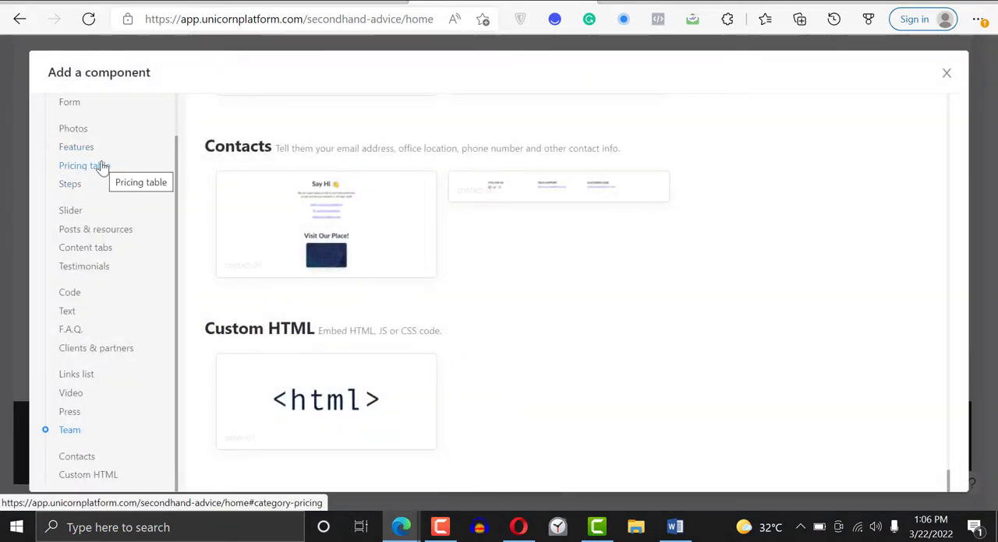
click(76, 173)
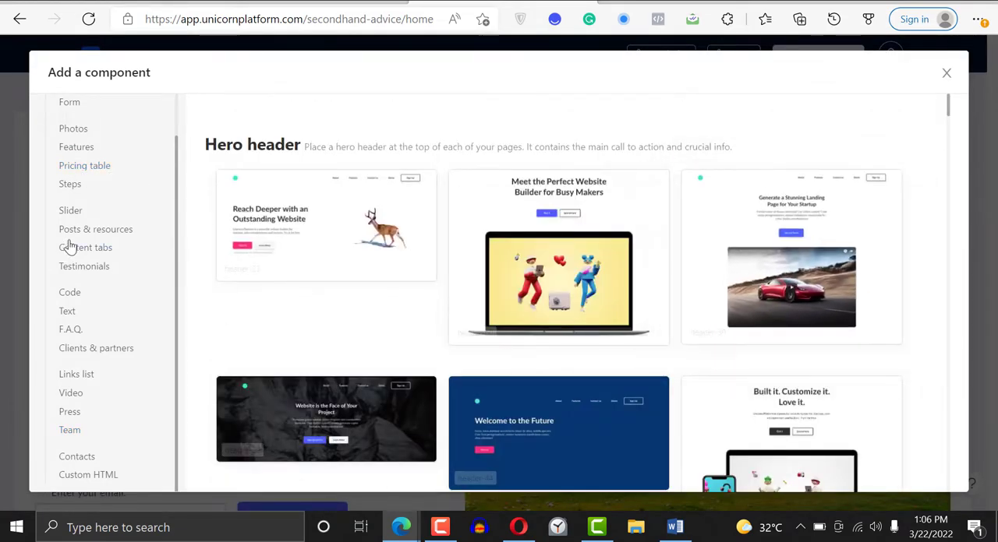
click(86, 167)
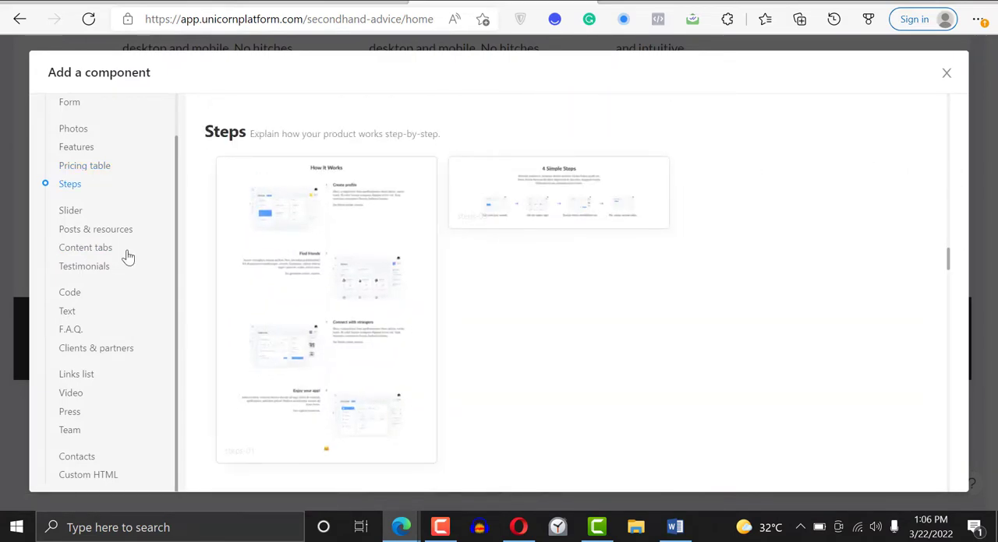
click(95, 168)
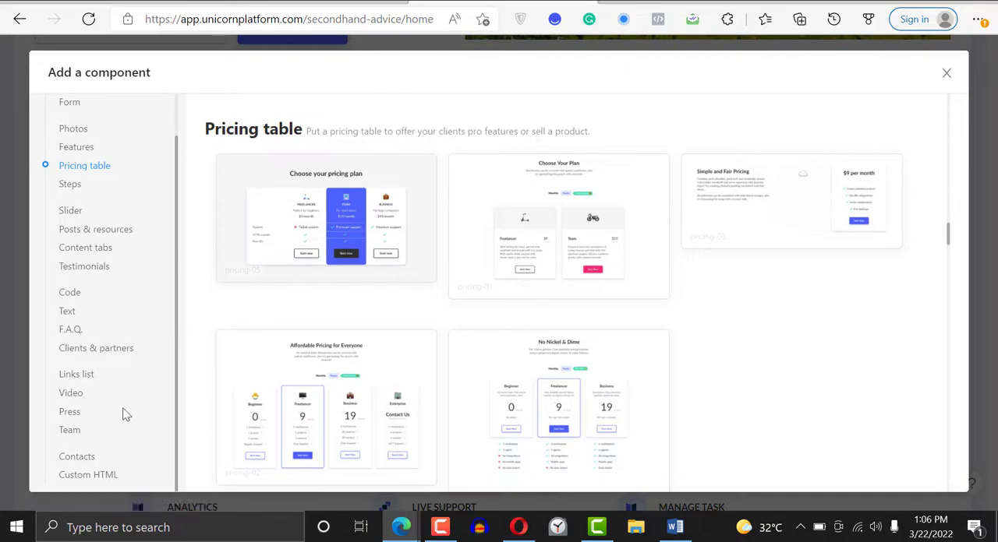
click(78, 457)
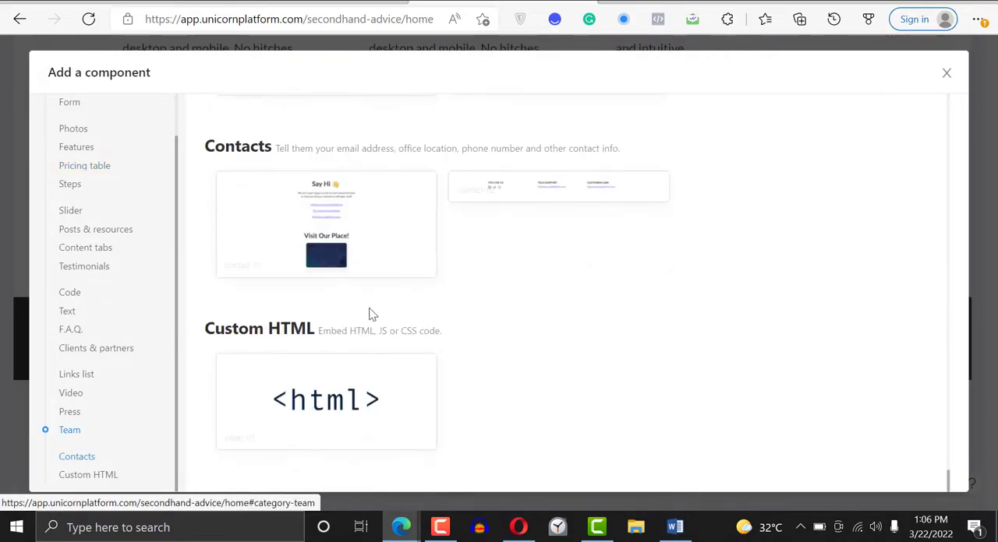
click(288, 185)
scroll(492, 273, down, 5)
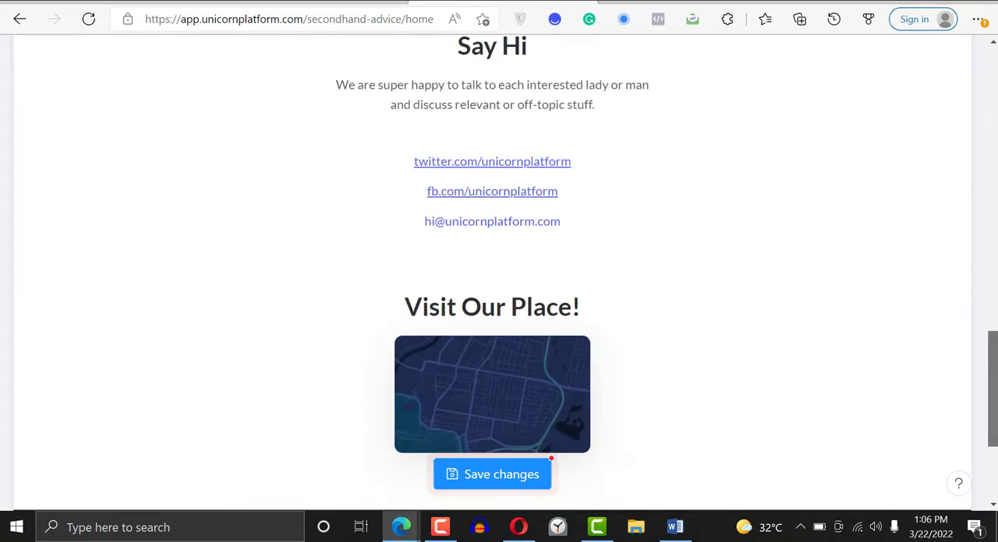
- Set the background color of the "Say Hi" contact component to dark grey
scroll(492, 272, up, 2)
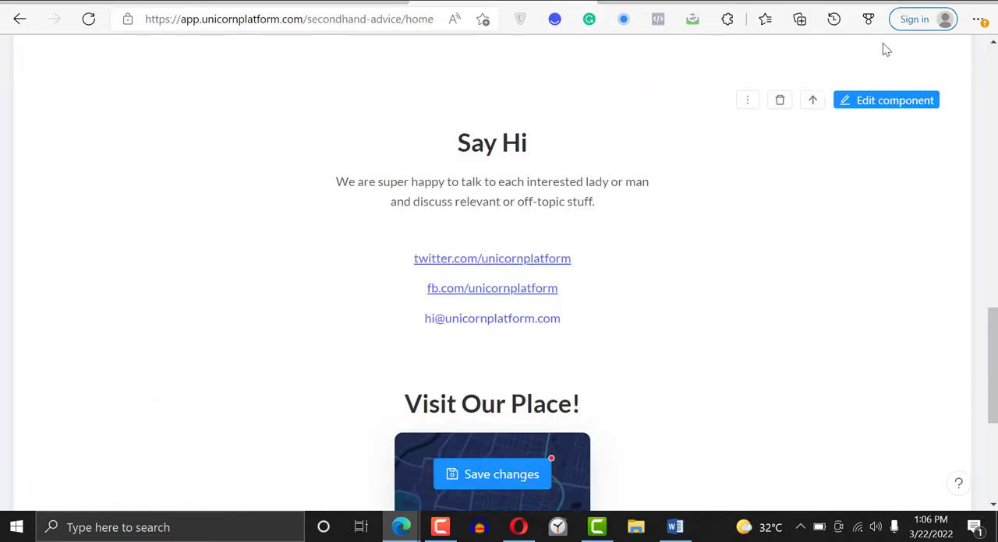
click(880, 102)
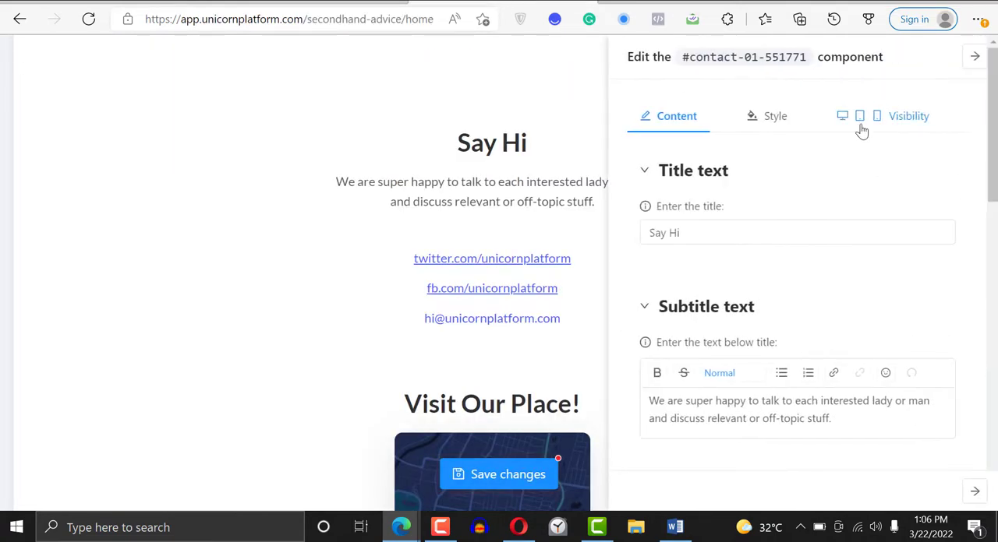
click(762, 121)
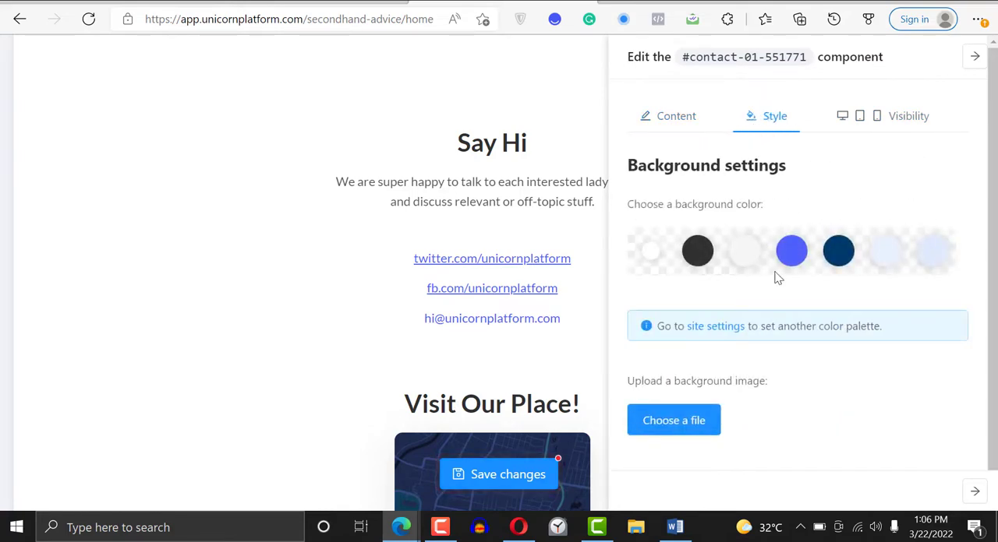
click(697, 250)
scroll(701, 234, down, 1)
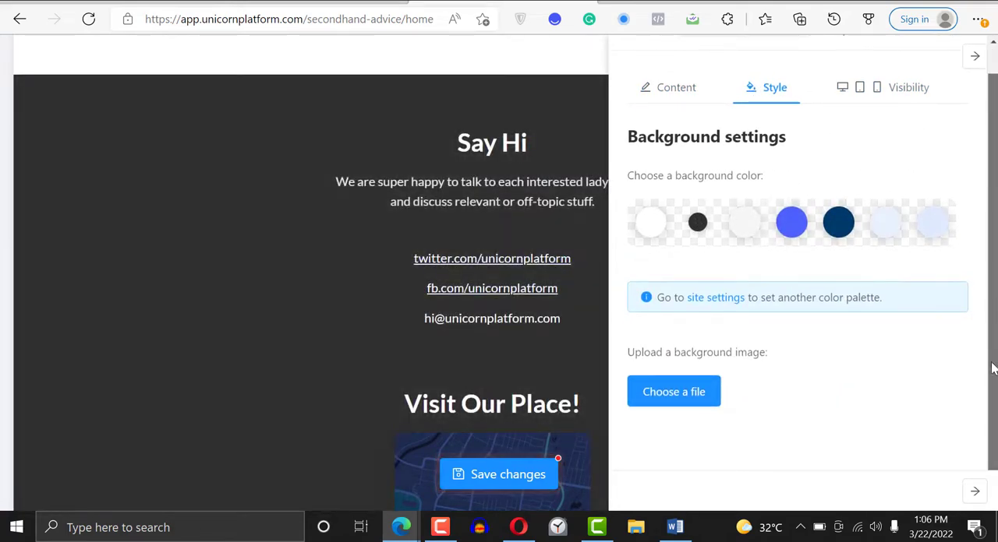
- Remove the map from the contact component by clearing both its map link address and the "Visit Our Place!" text
click(660, 89)
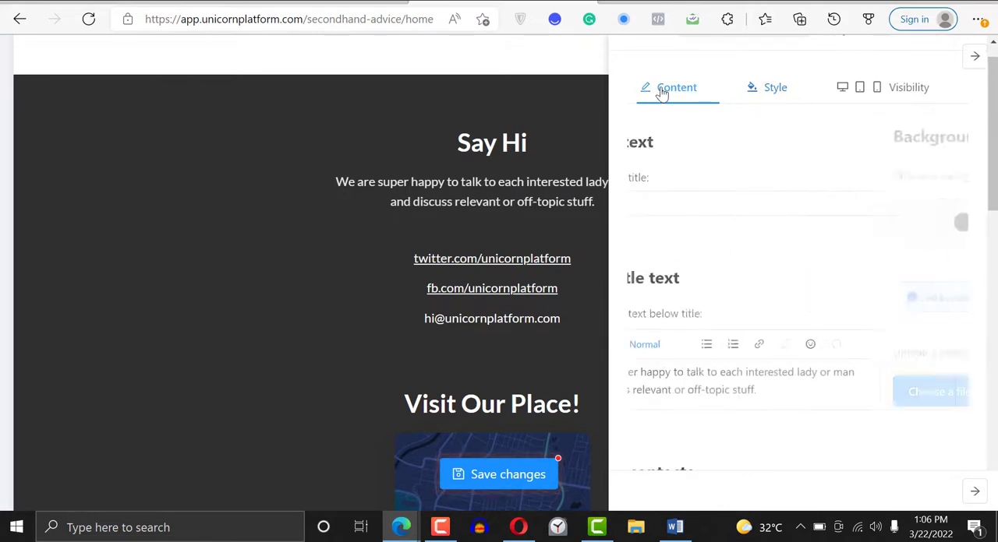
scroll(971, 208, down, 1)
scroll(849, 198, down, 4)
click(849, 211)
scroll(849, 212, down, 5)
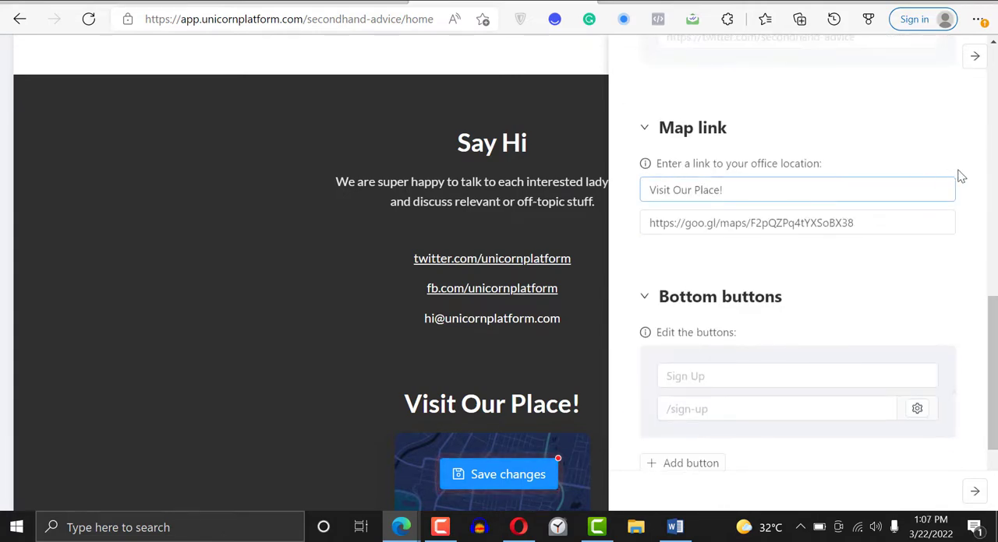
click(877, 221)
drag(876, 221, 483, 261)
key(BackSpace)
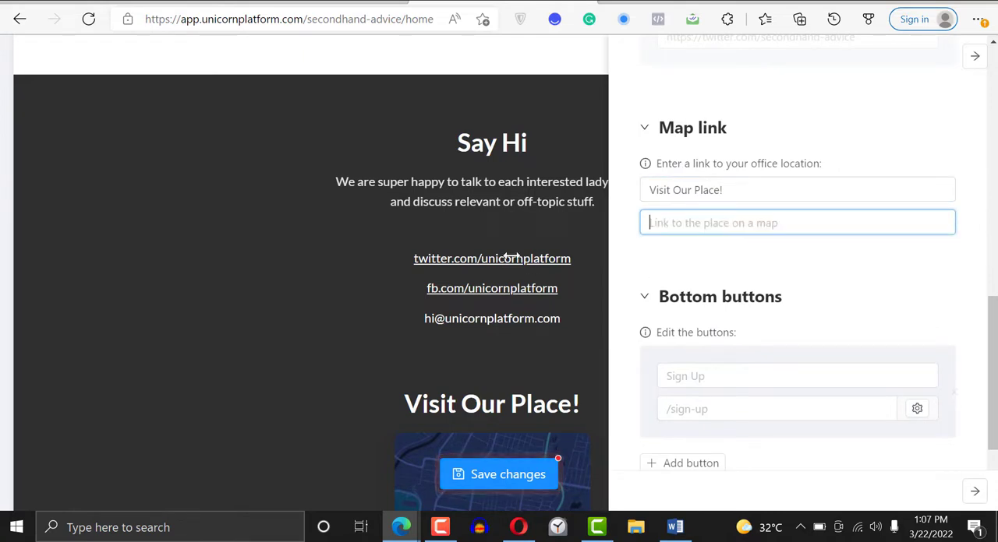
drag(764, 190, 575, 200)
key(BackSpace)
scroll(797, 273, up, 5)
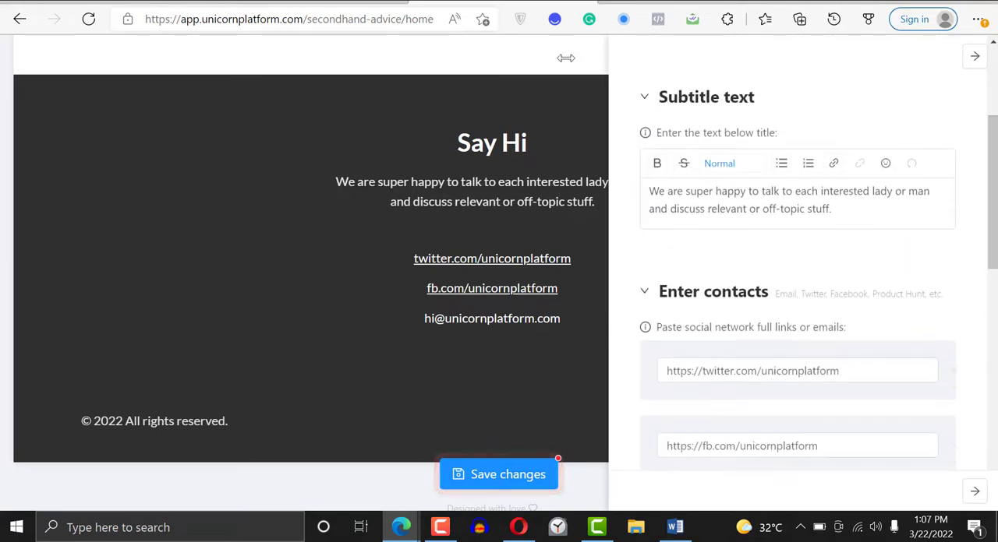
- Replace the contact component's subtitle with the copied text "We are always online to give you the support your need. use our live chat or send up a main."
drag(992, 169, 992, 168)
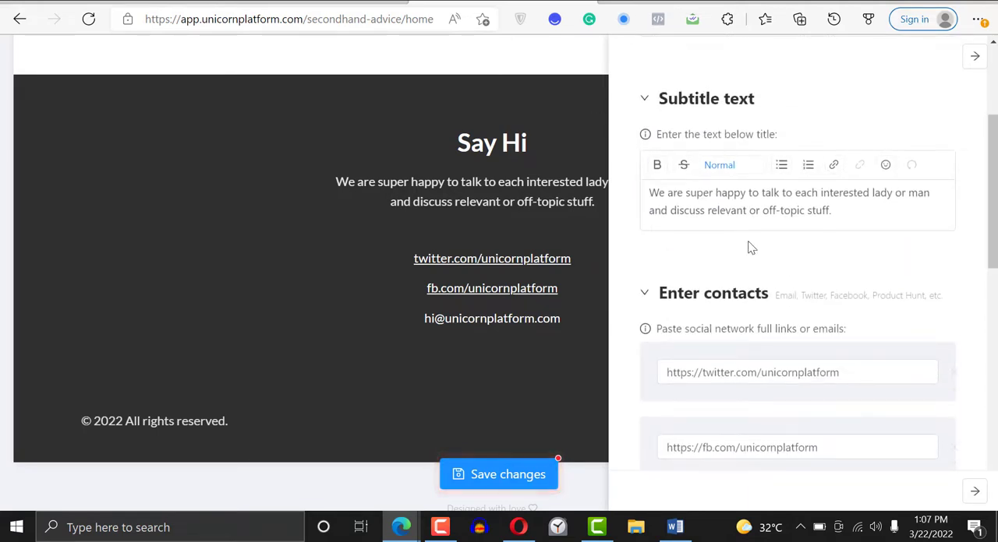
triple_click(753, 202)
text(We are always online to give you the support your need. use our live chat or send up a main.)
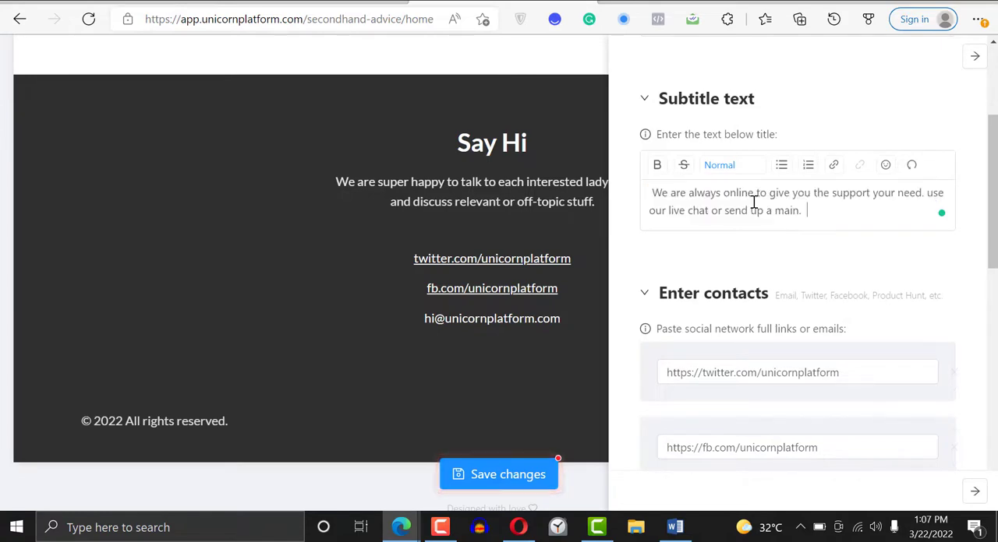
drag(852, 374, 765, 375)
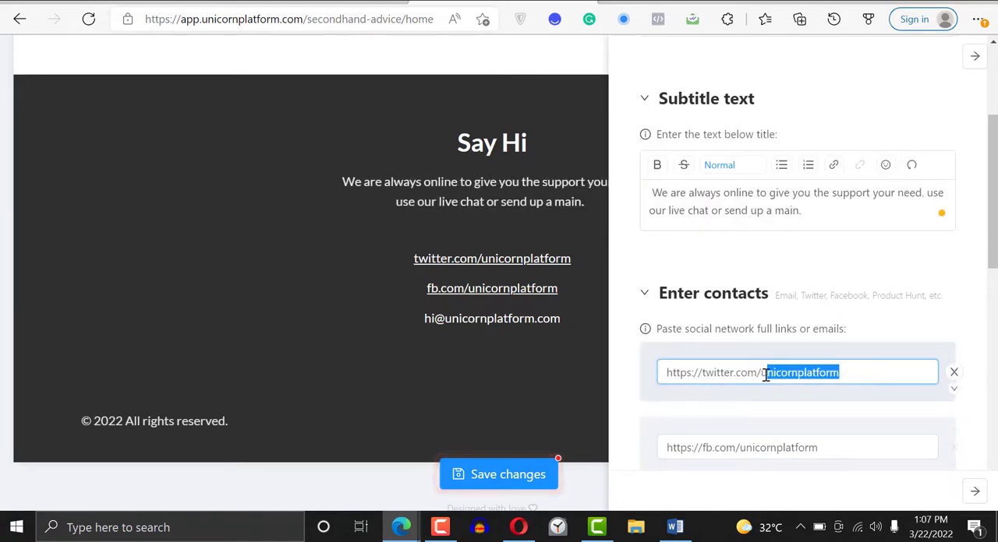
key(BackSpace)
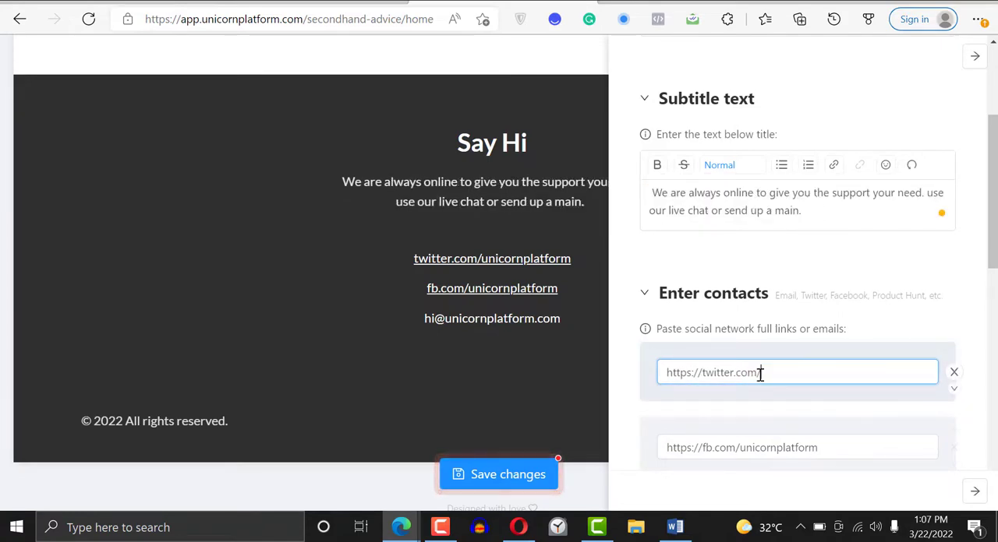
text(nocode)
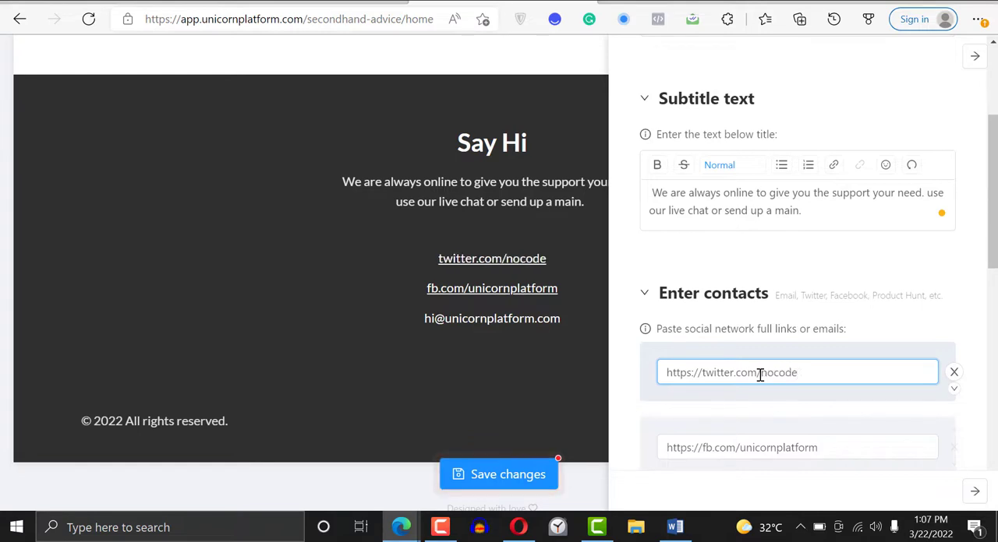
click(831, 441)
key(BackSpace)
key(BackSpace)
key(BackSpace)
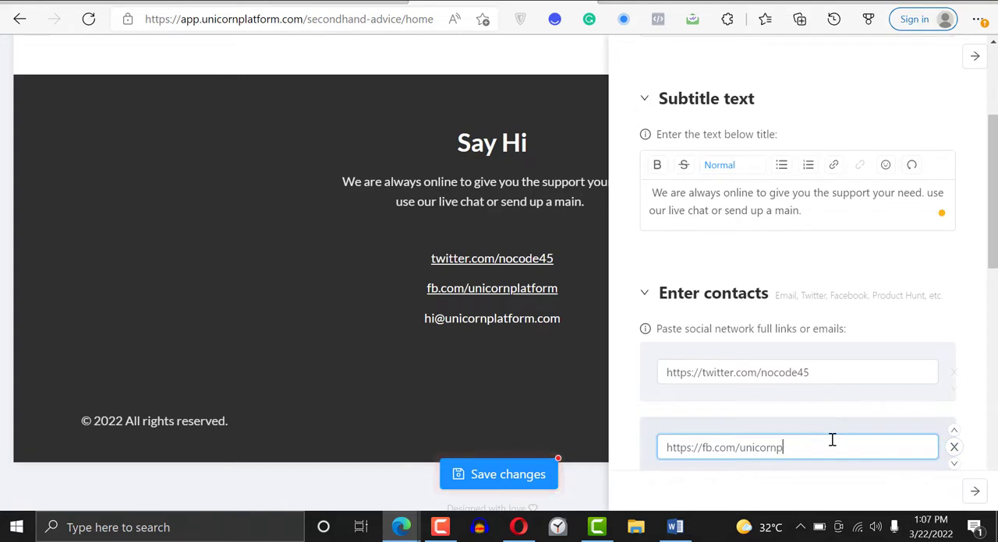
text(nocode4)
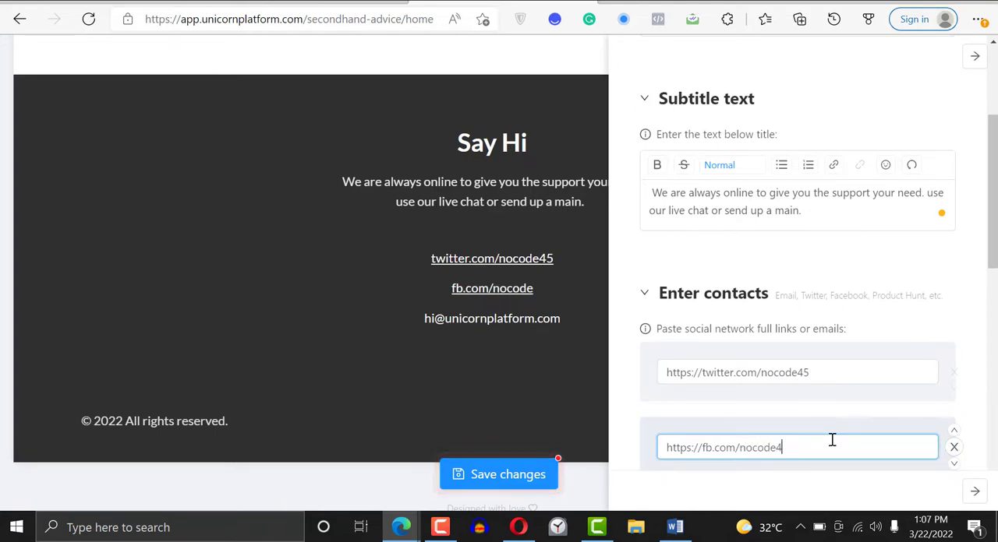
text(5)
- Replace the placeholder email in the contact component's contacts with the site's own contact email address
scroll(994, 307, down, 3)
click(797, 309)
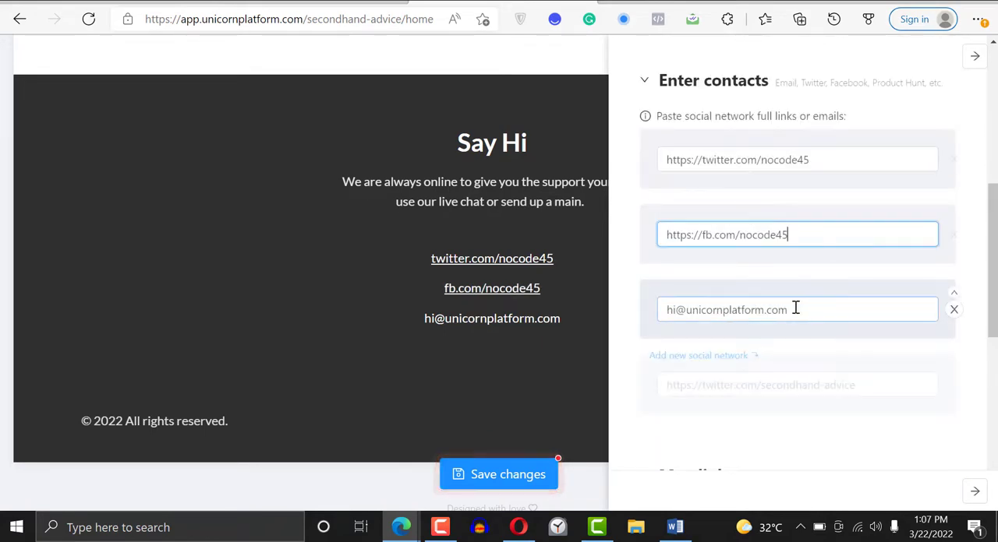
drag(797, 310, 693, 309)
key(BackSpace)
key(BackSpace)
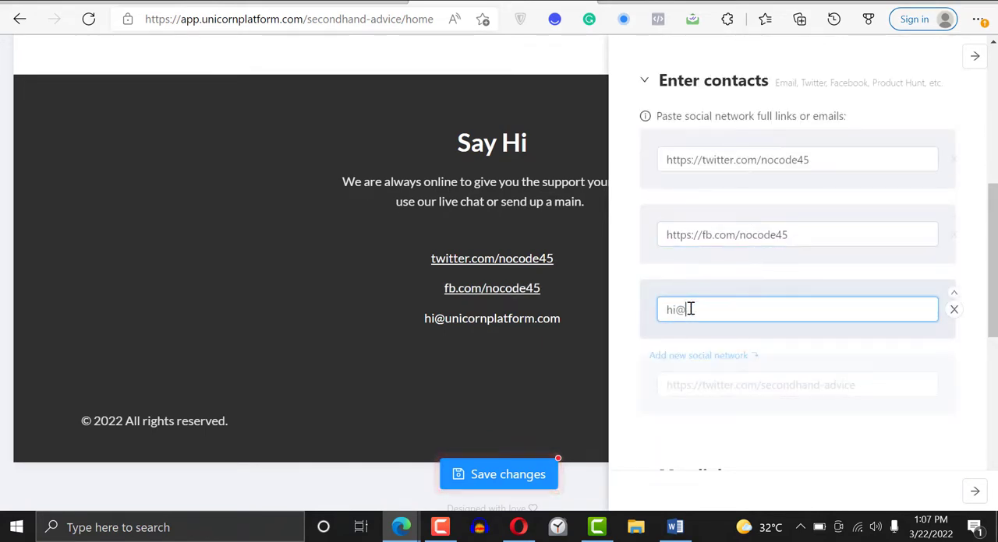
text(nocode45.com)
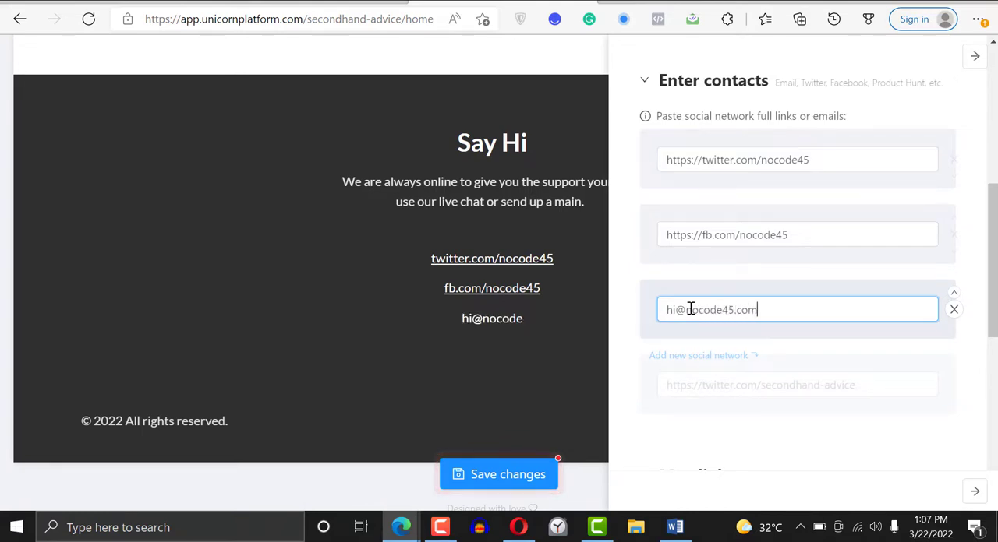
- Close the contact component's settings and save the page changes
drag(992, 301, 990, 164)
scroll(984, 169, down, 5)
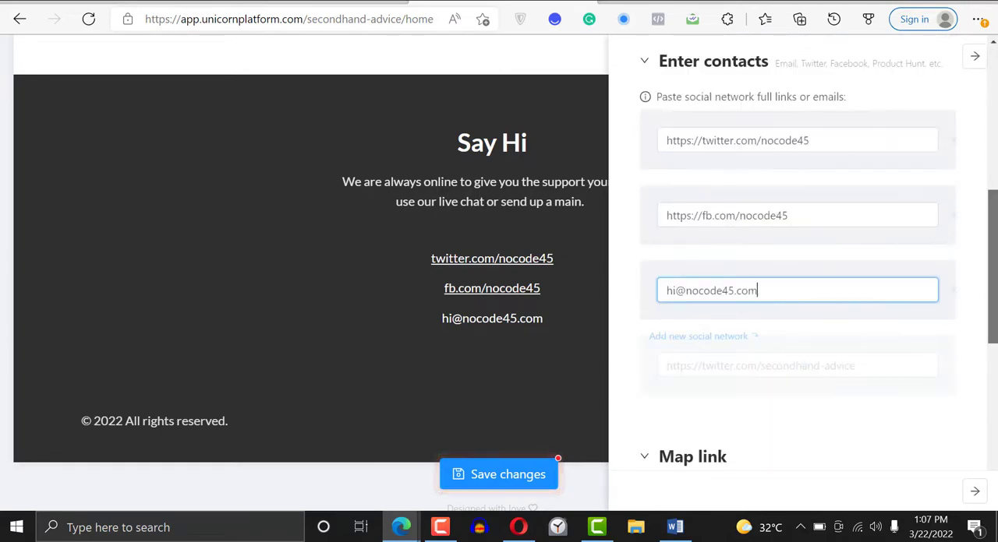
click(506, 476)
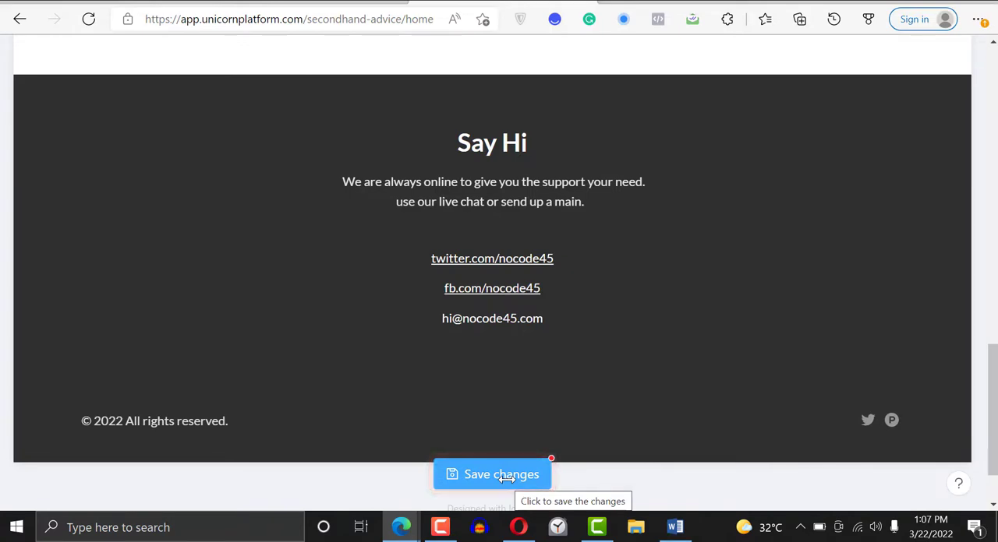
click(506, 476)
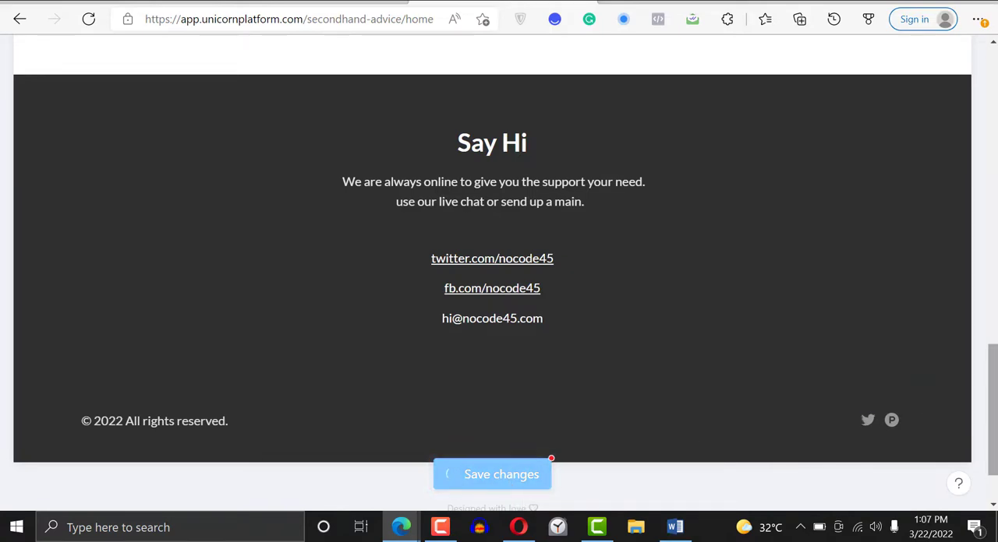
- Edit the website navigation and set the company name beside the logo to "nocode45"
drag(994, 426, 994, 237)
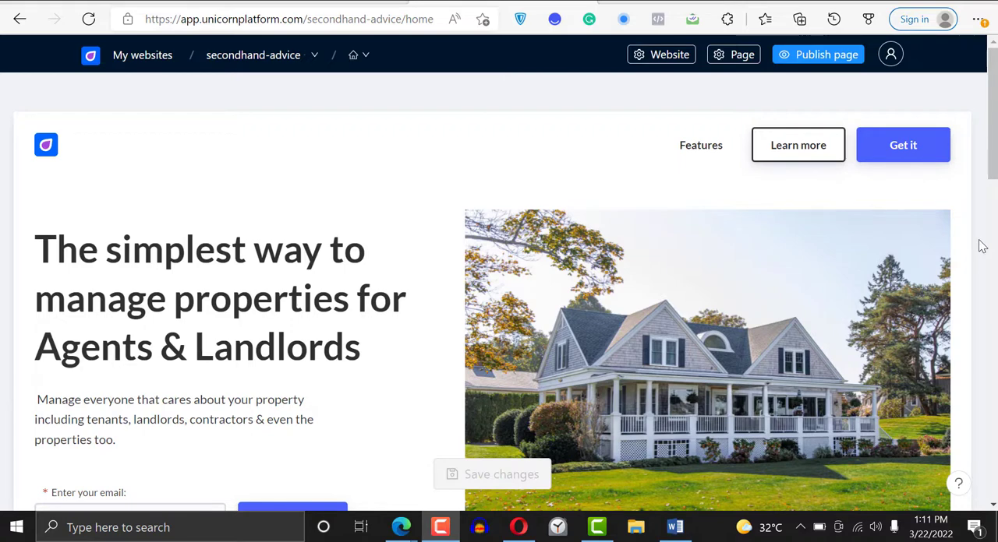
mouse_move(710, 147)
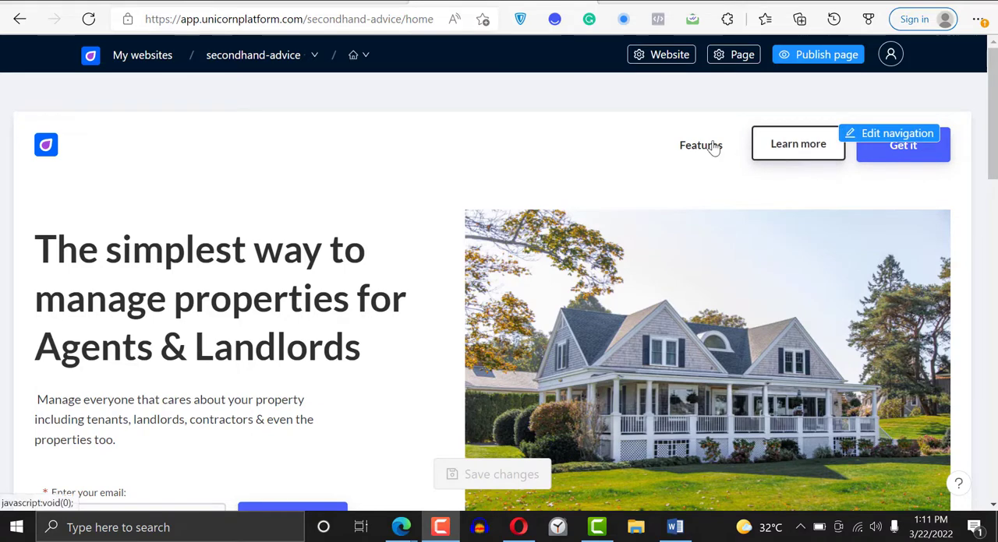
click(891, 137)
mouse_move(993, 202)
mouse_down()
mouse_move(993, 216)
mouse_move(993, 188)
mouse_up()
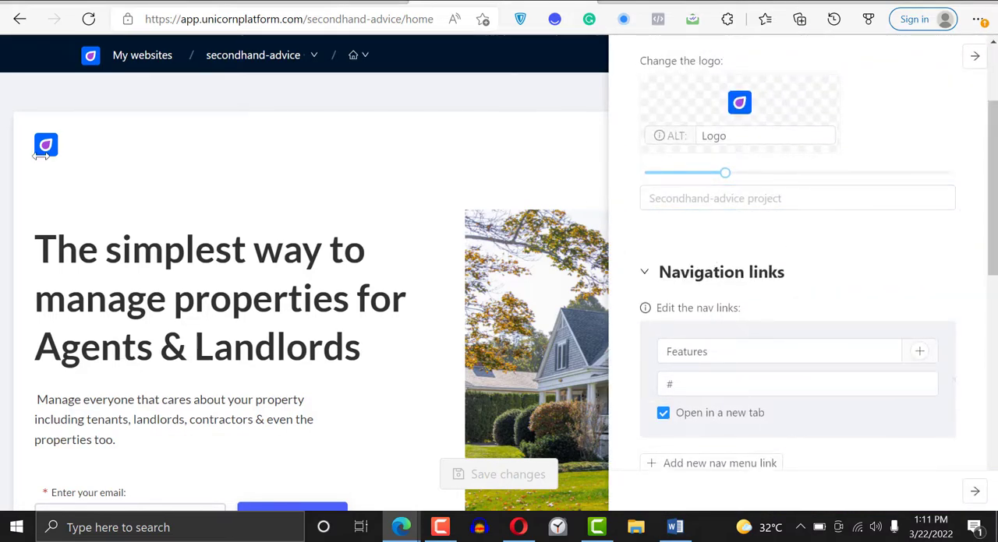
mouse_move(846, 93)
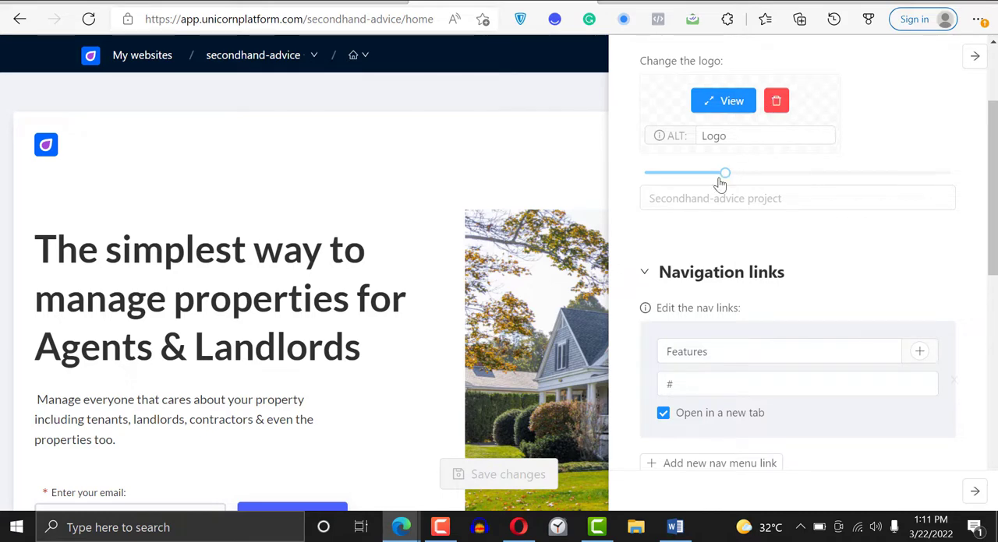
click(702, 200)
text(profi)
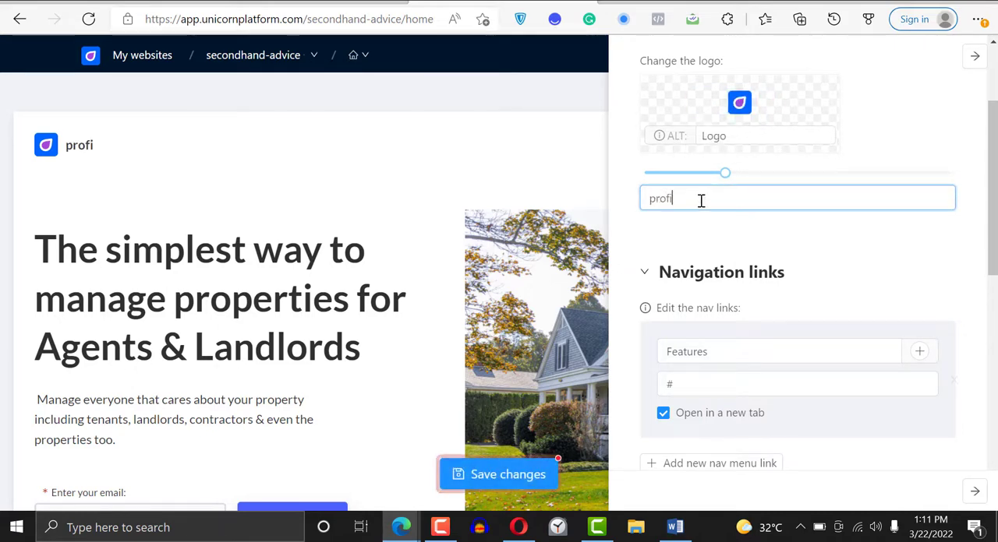
key(BackSpace)
key(BackSpace)
key(BackSpace)
key(BackSpace)
key(BackSpace)
text(nocode45)
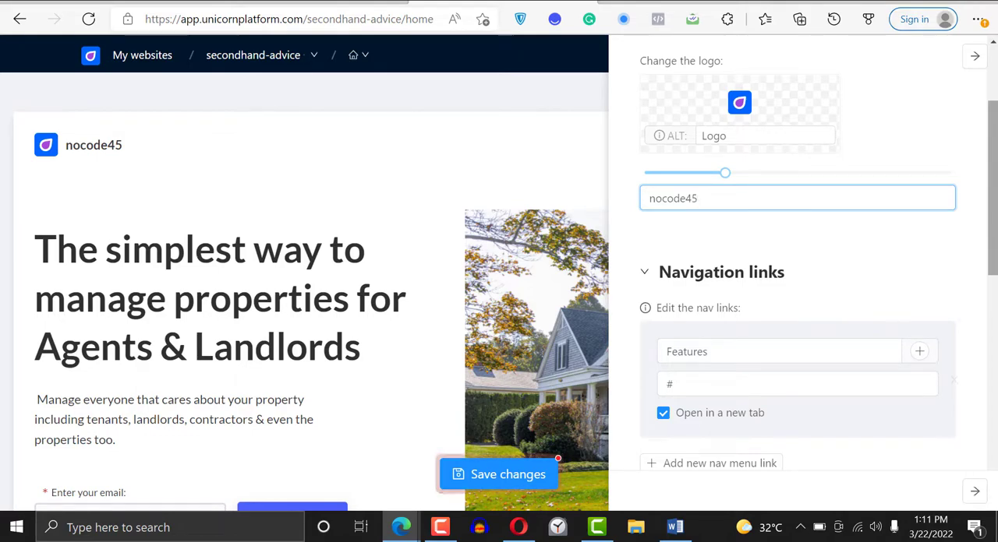
- Delete the "Features" link from the navigation links
scroll(994, 144, up, 2)
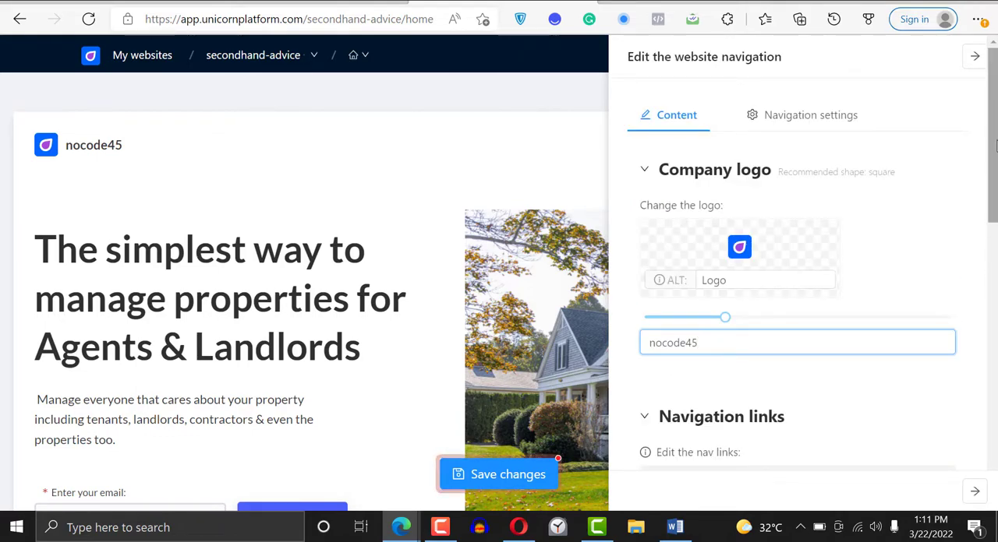
scroll(994, 147, down, 4)
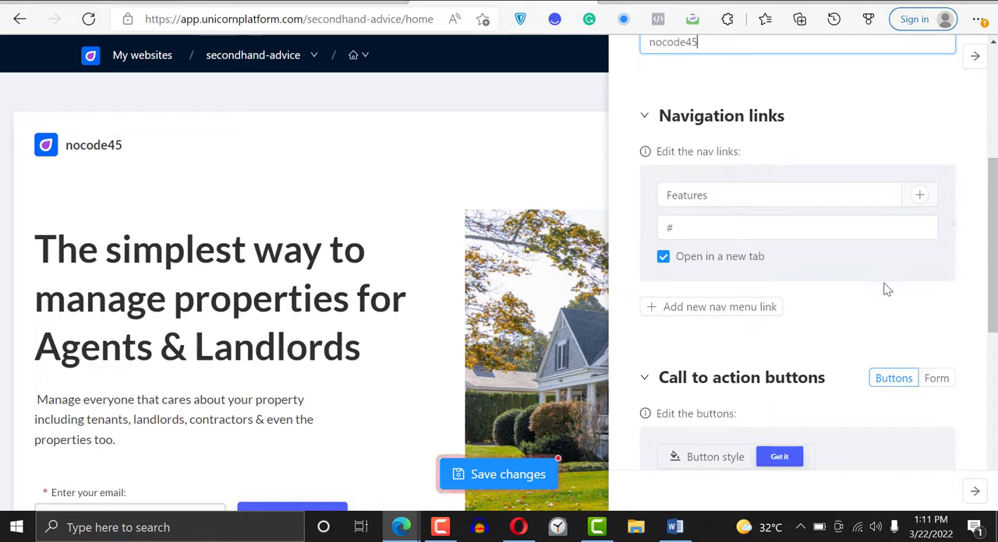
click(953, 225)
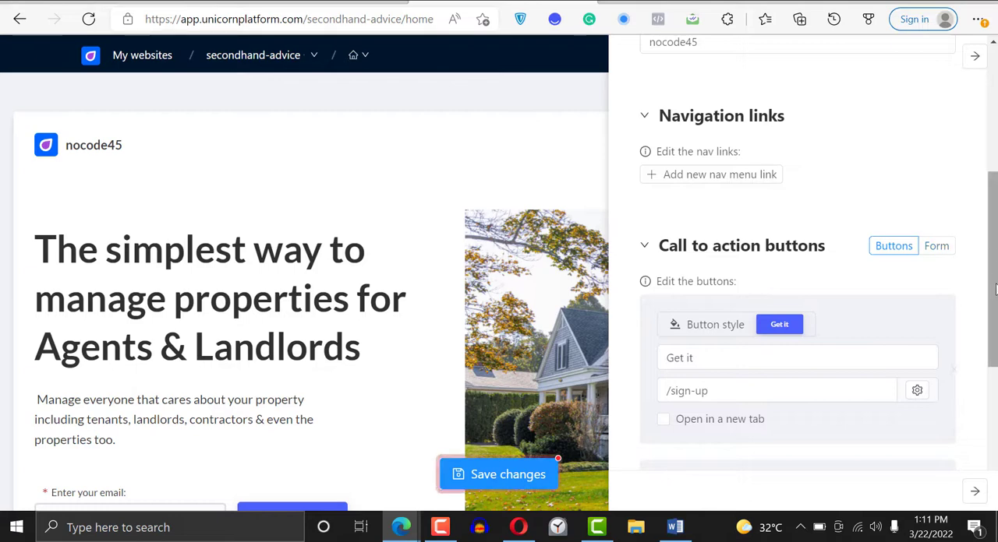
- Change the label of the navigation's "Get it" call-to-action button to "Join Waitlist"
drag(994, 290, 995, 312)
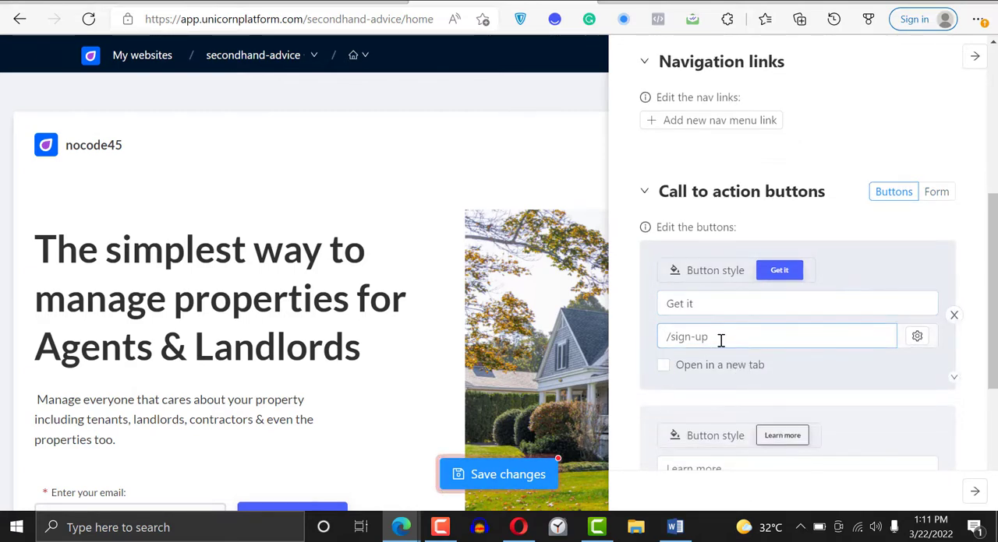
drag(721, 340, 672, 336)
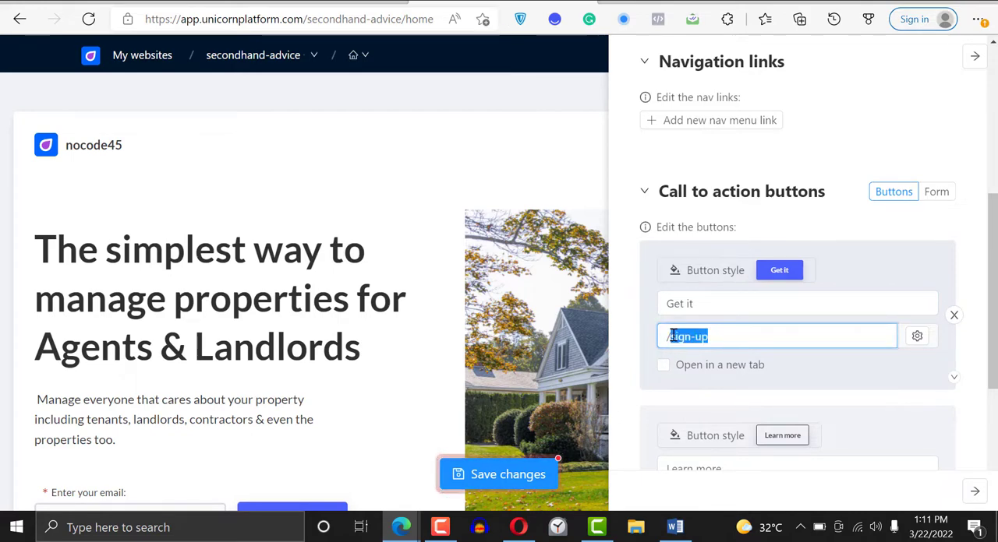
click(726, 340)
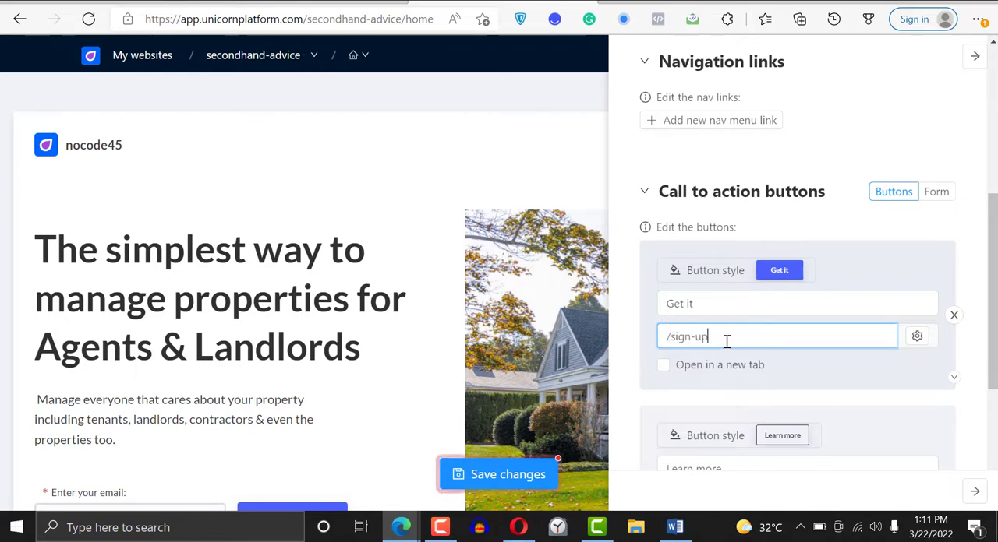
triple_click(713, 305)
text(/)
text(oin Waitlist)
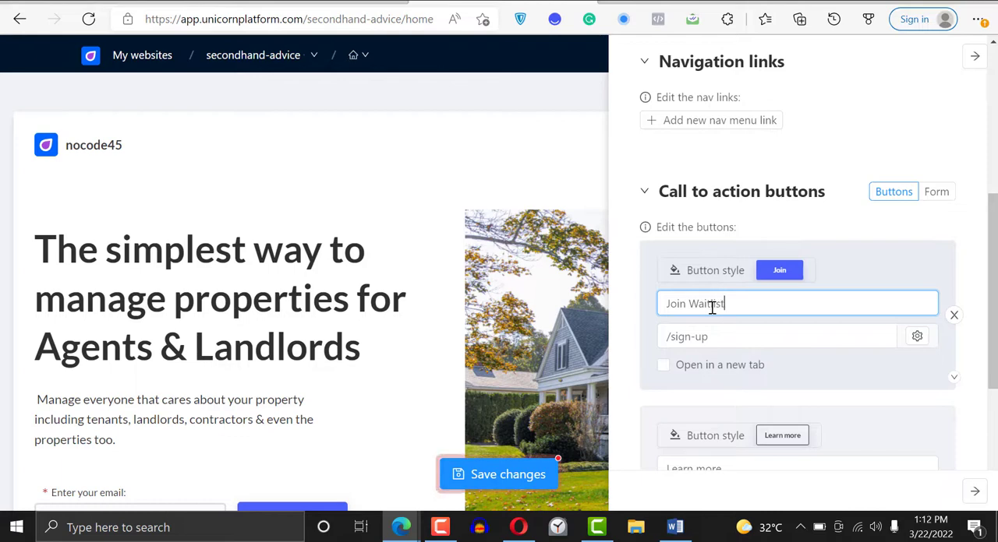
- Set the "Join Waitlist" button's link to /waitlist and close the navigation settings
drag(721, 337, 668, 338)
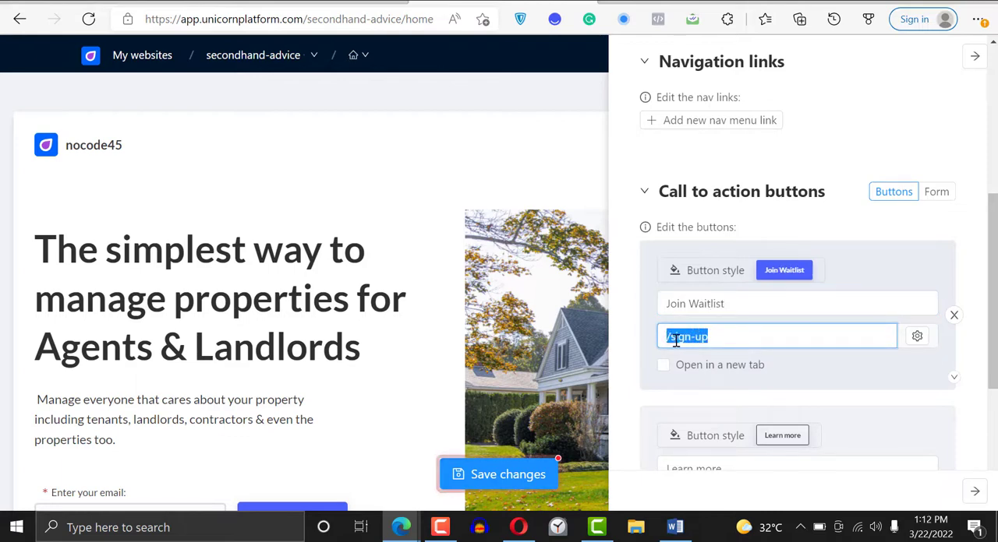
key(BackSpace)
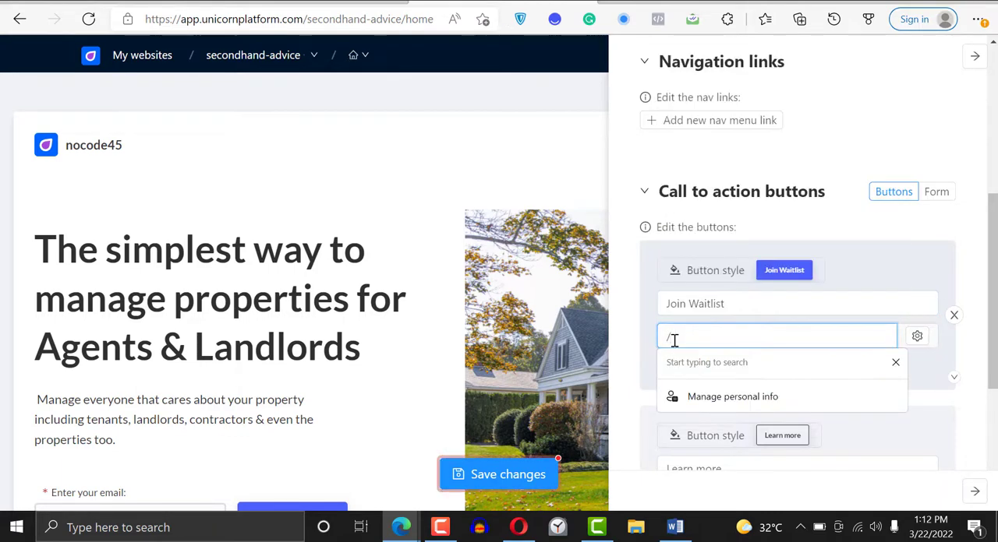
text(waitlist)
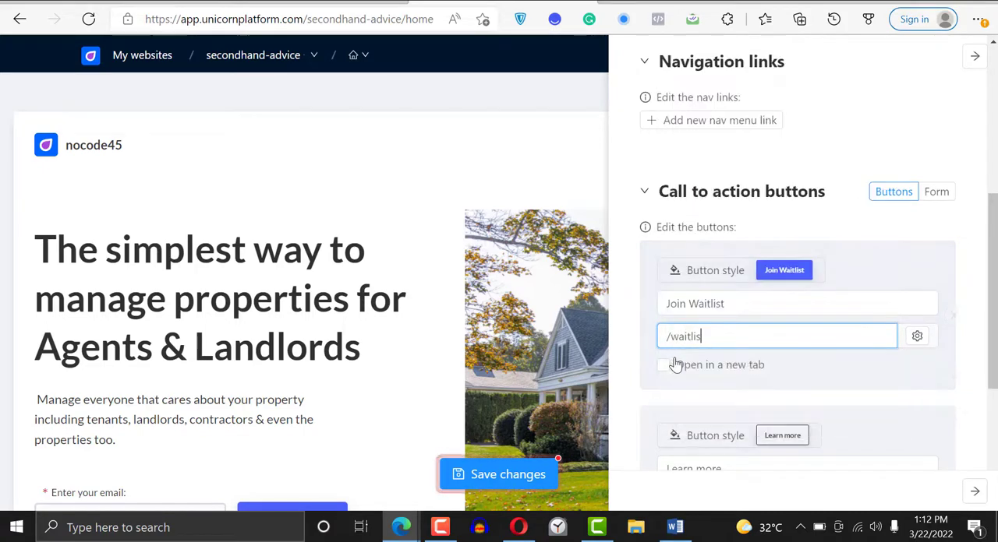
click(904, 219)
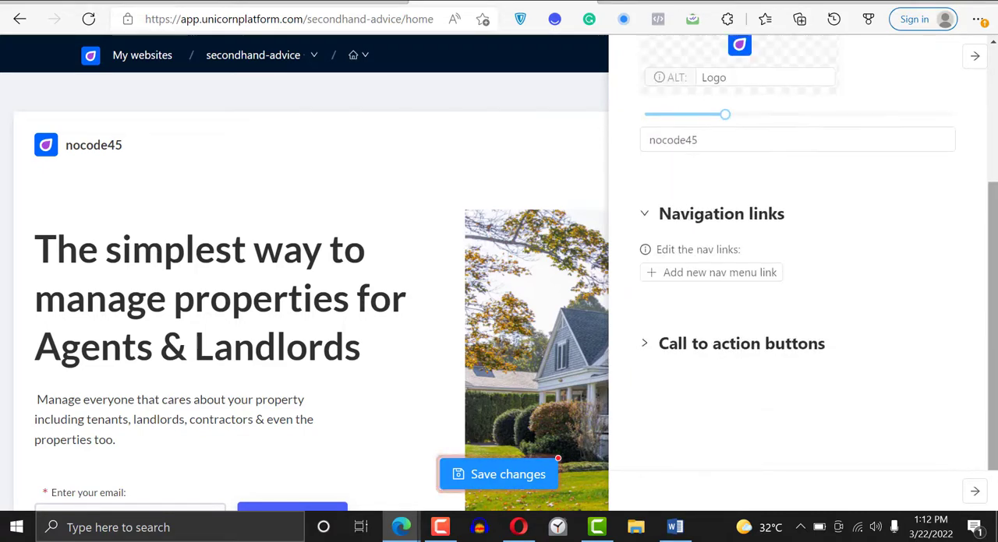
click(650, 347)
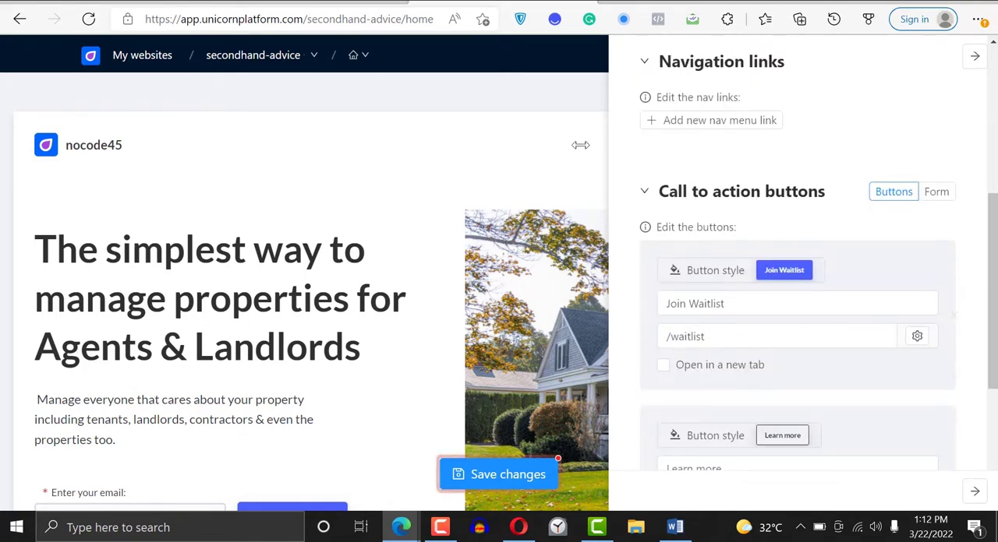
click(580, 148)
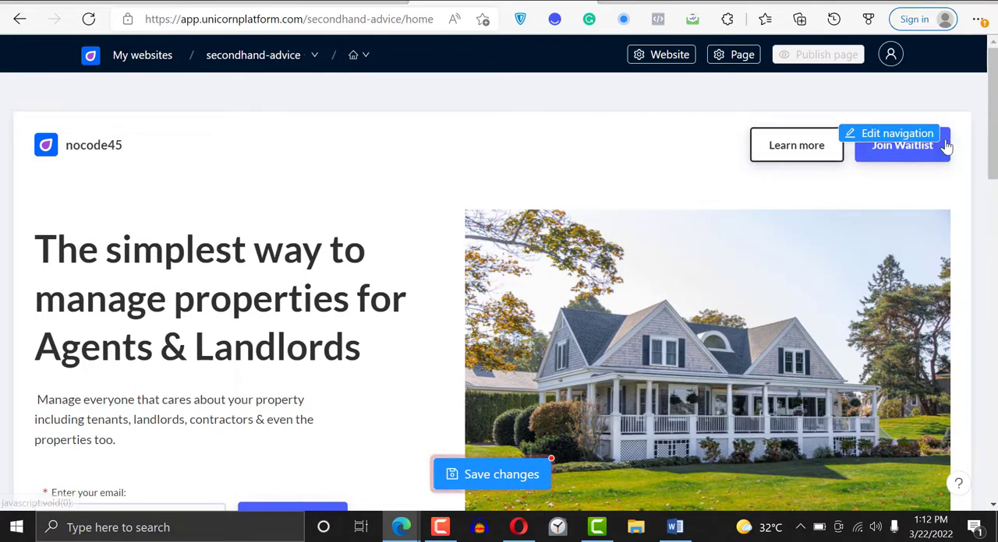
- Reopen the navigation settings and delete the "Learn more" call-to-action button
click(949, 150)
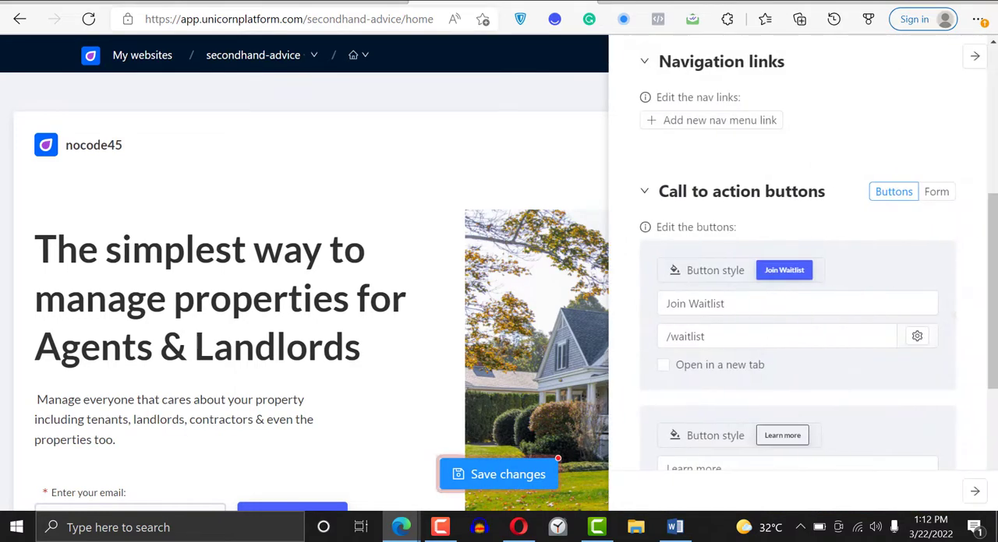
scroll(904, 329, down, 3)
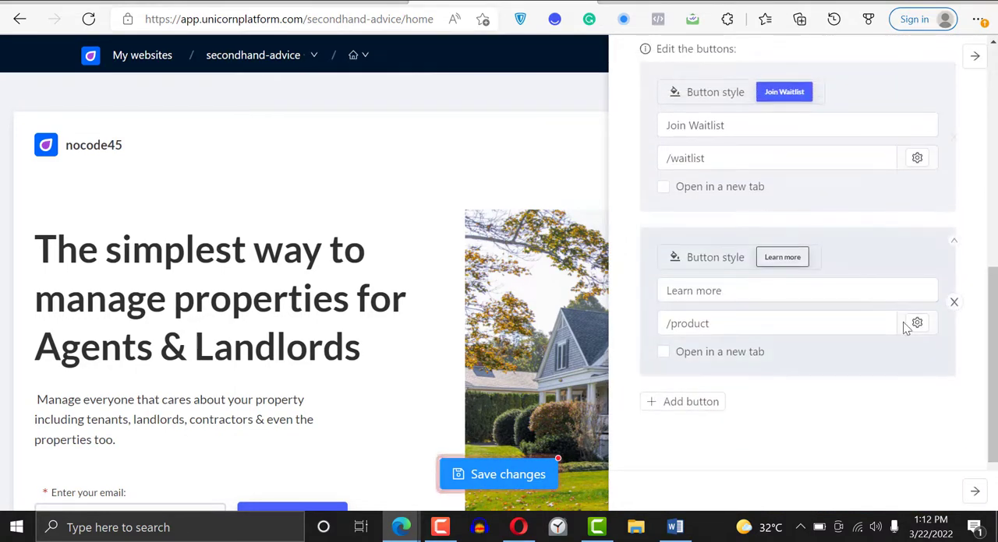
click(953, 303)
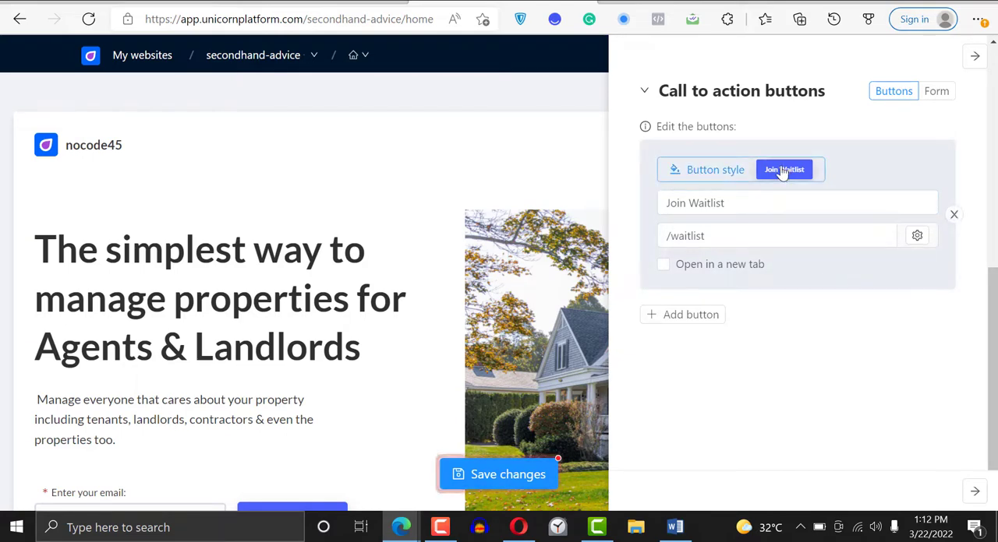
- Switch the navigation's call to action from buttons to a form and set its submit button label to "Join Waitlist"
click(936, 92)
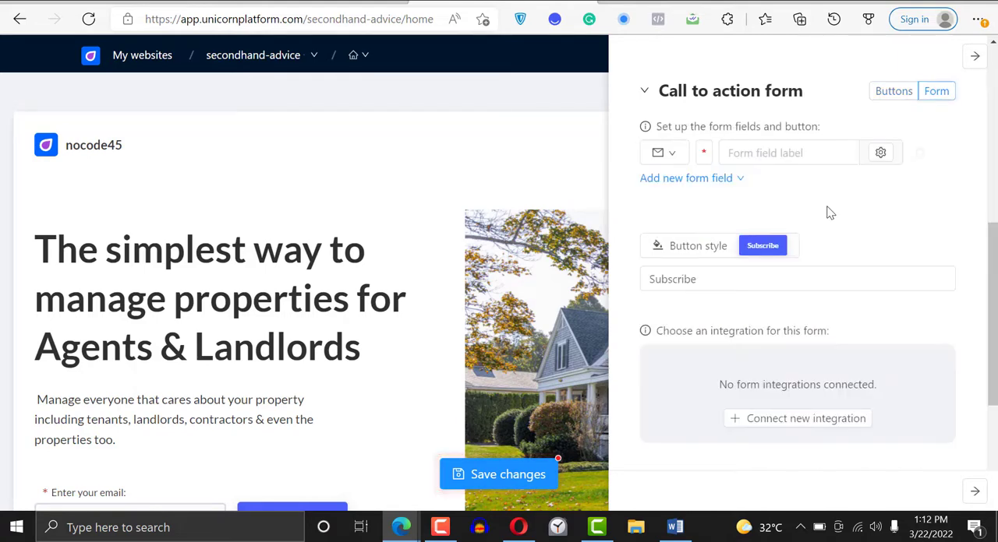
click(710, 278)
key(ctrl+a)
key(BackSpace)
text(Join )
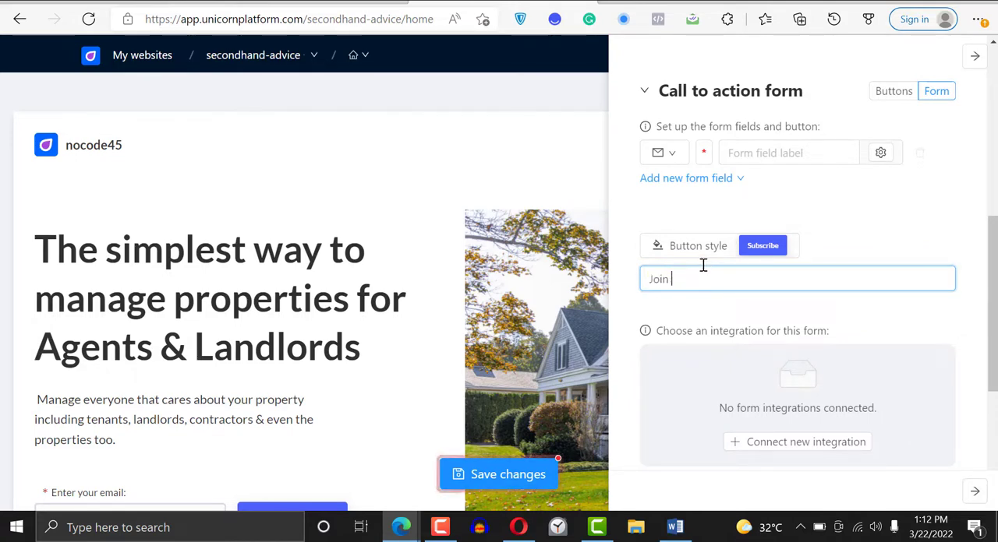
text(Waitlis)
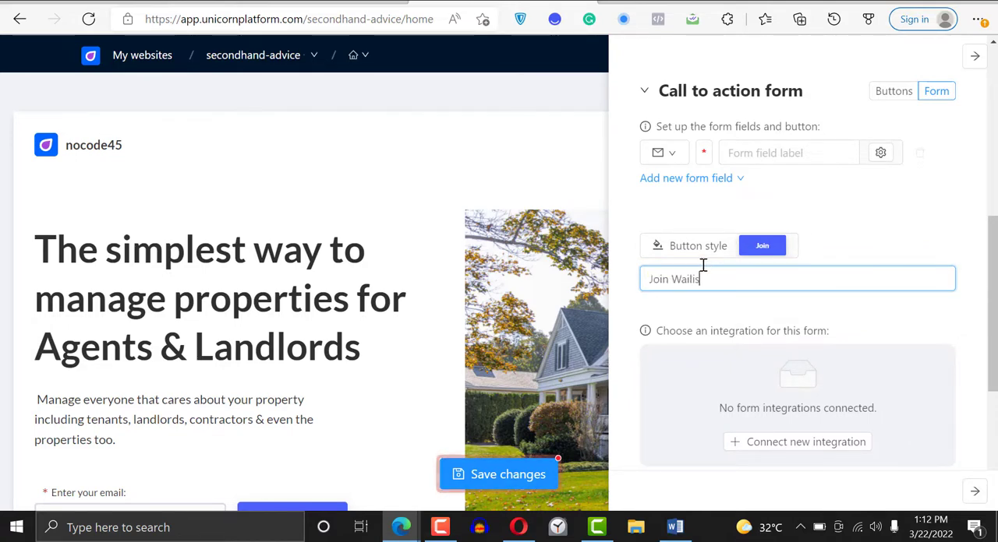
text(t)
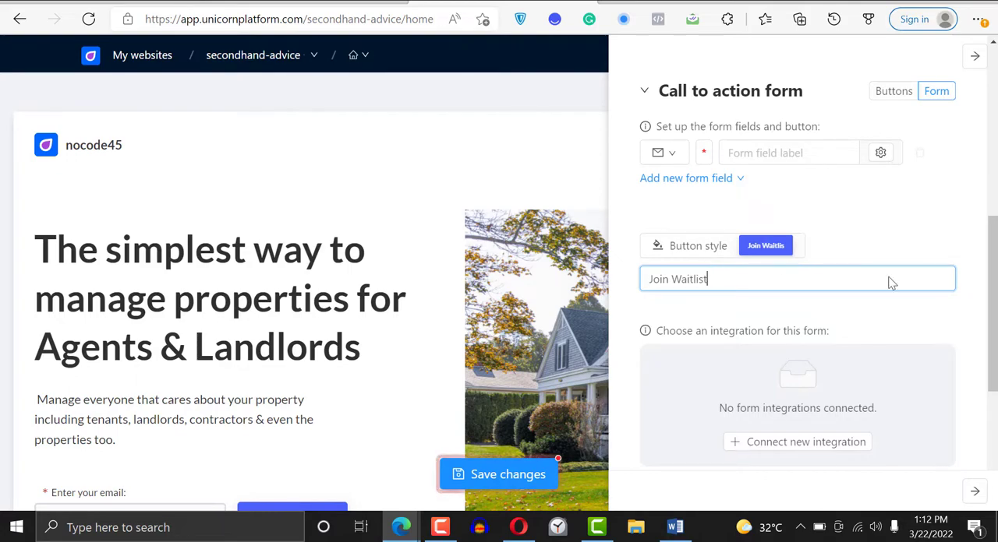
scroll(798, 312, down, 4)
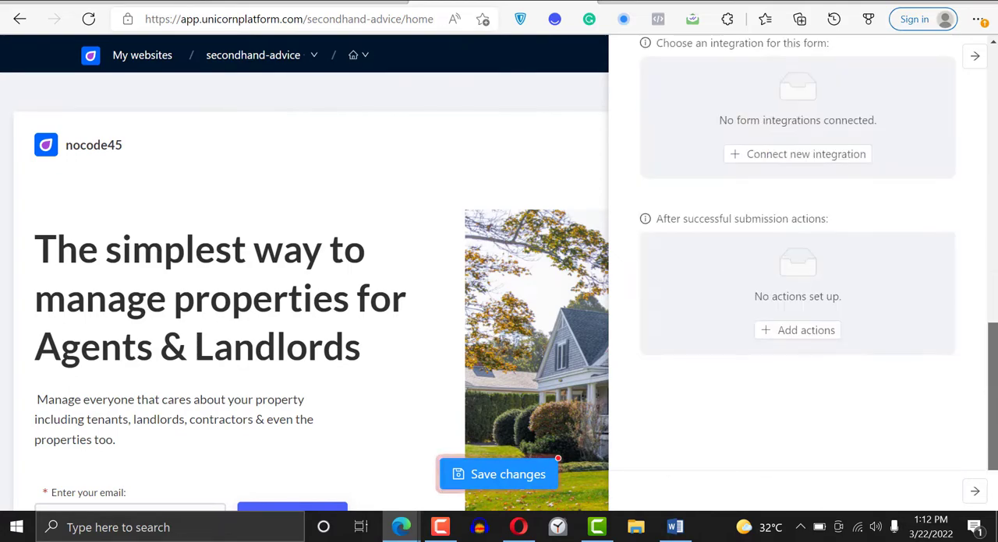
- Close the navigation settings and try out the email field and Join Waitlist button in the navigation
click(424, 165)
click(425, 166)
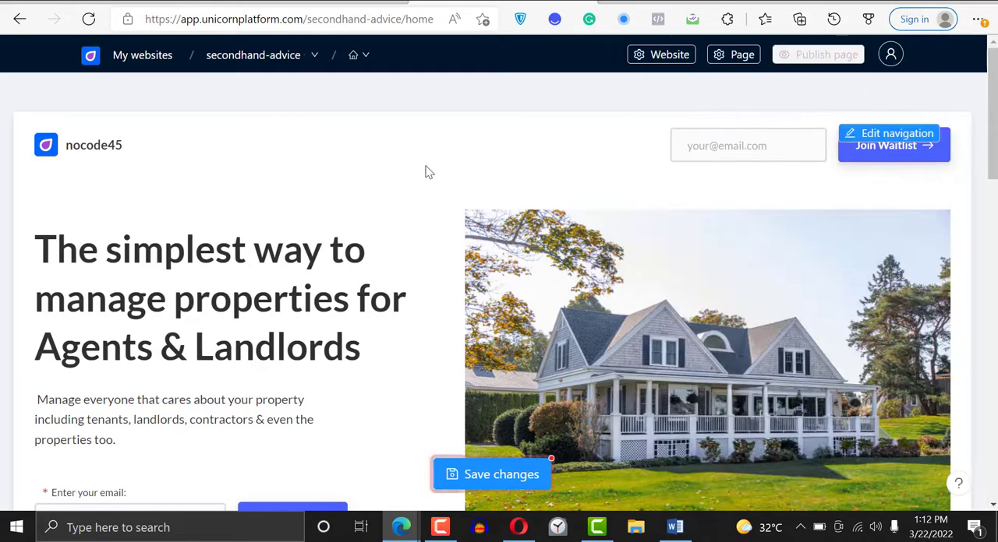
click(756, 152)
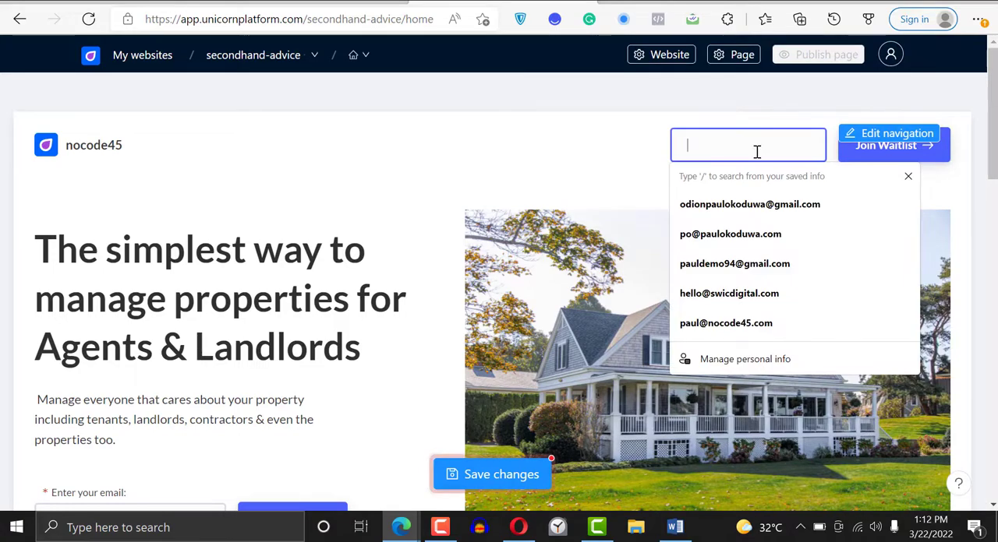
click(920, 157)
scroll(879, 160, down, 1)
scroll(879, 160, up, 1)
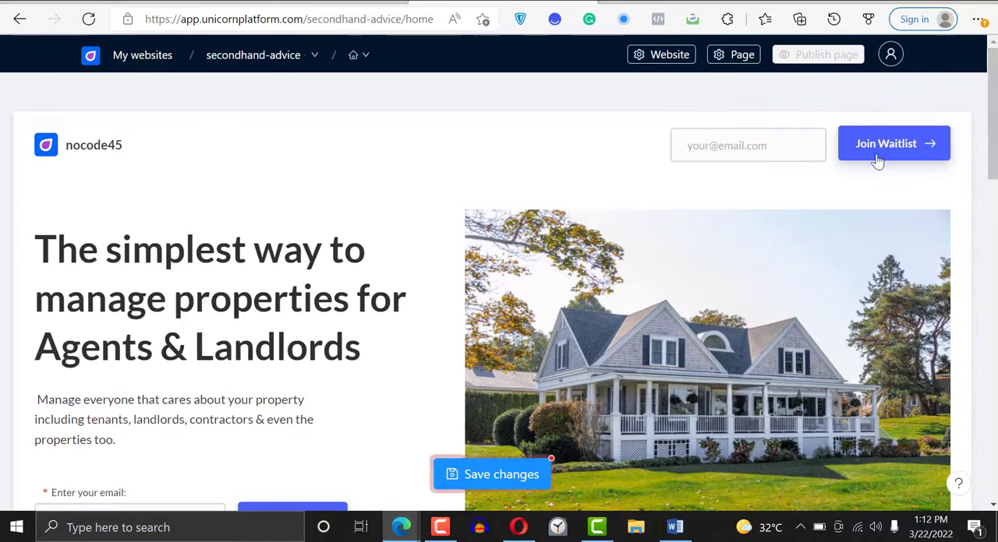
- Look over the features section and save the changes to the home page
scroll(701, 311, down, 9)
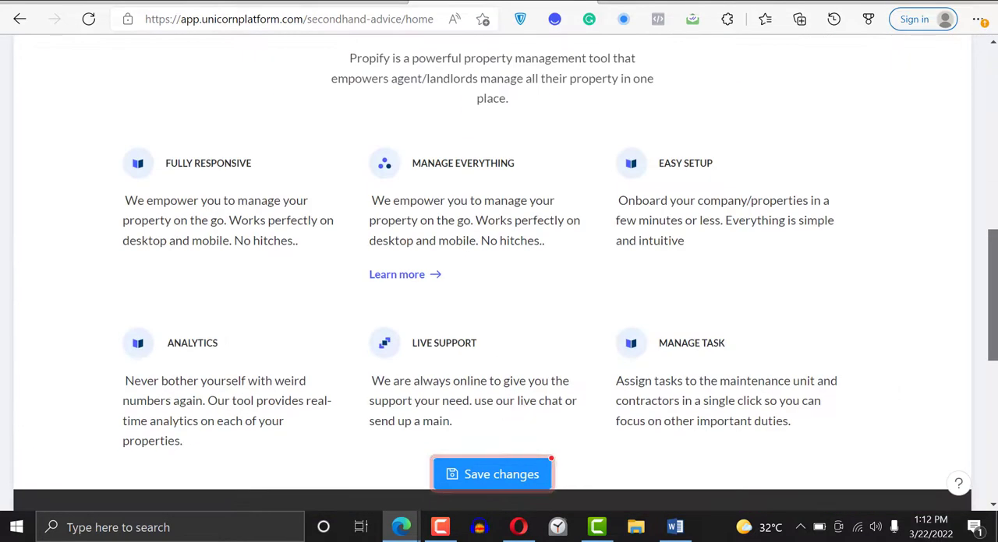
scroll(624, 428, up, 2)
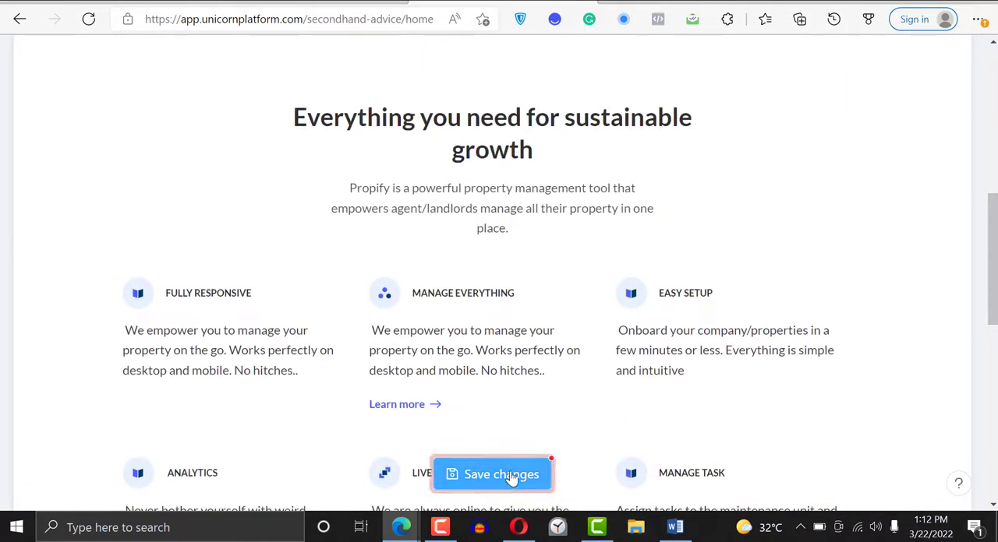
click(512, 478)
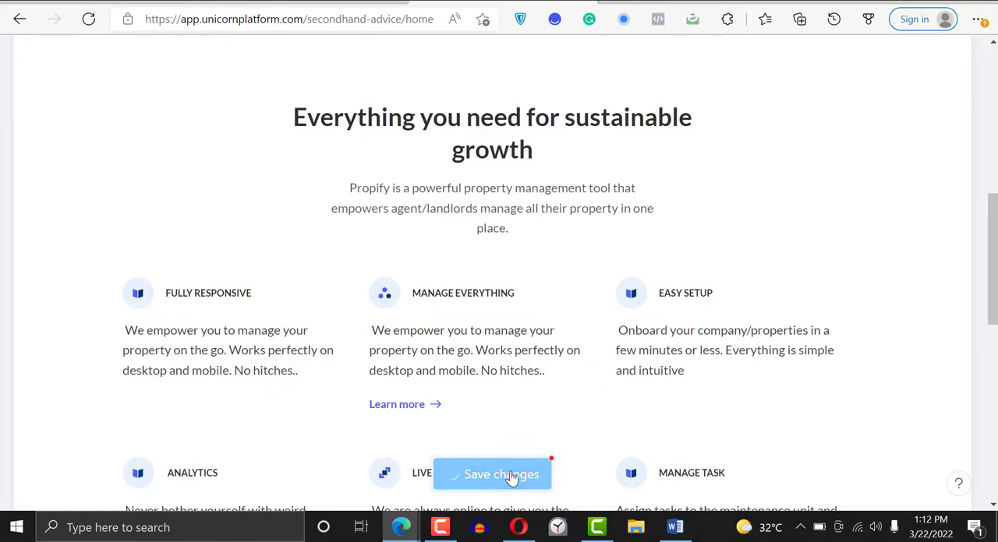
scroll(893, 171, up, 7)
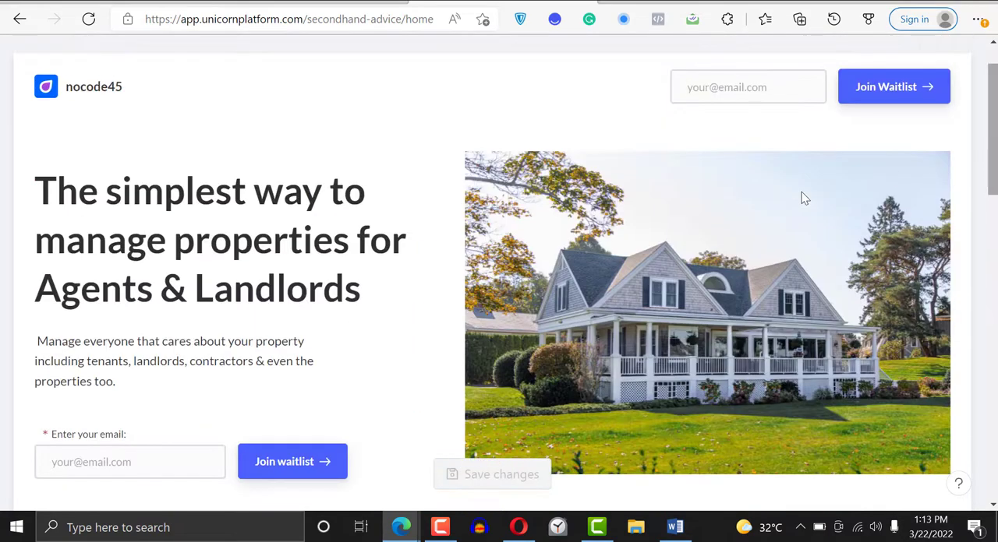
scroll(528, 329, up, 1)
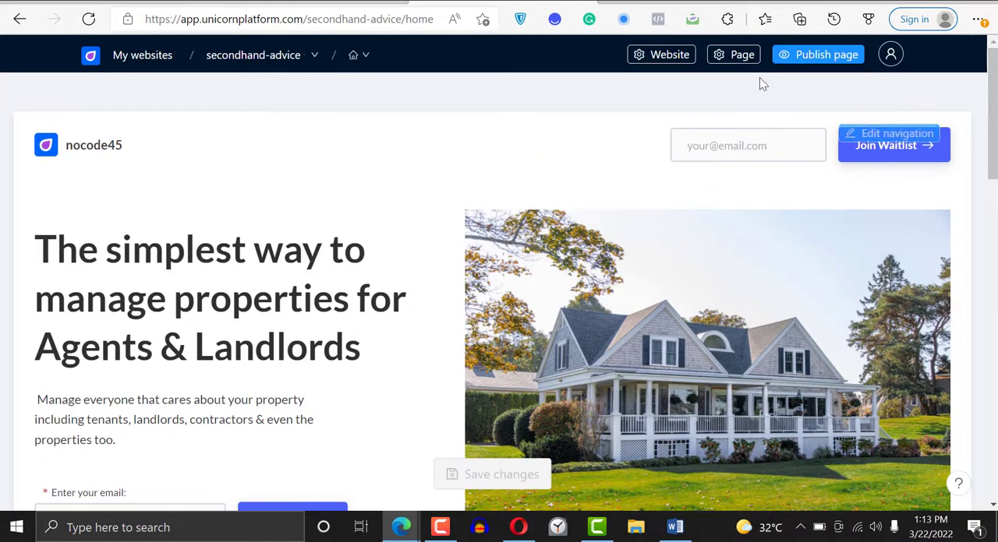
- Review the hero section, try to publish the page, and dismiss the notice
mouse_move(441, 532)
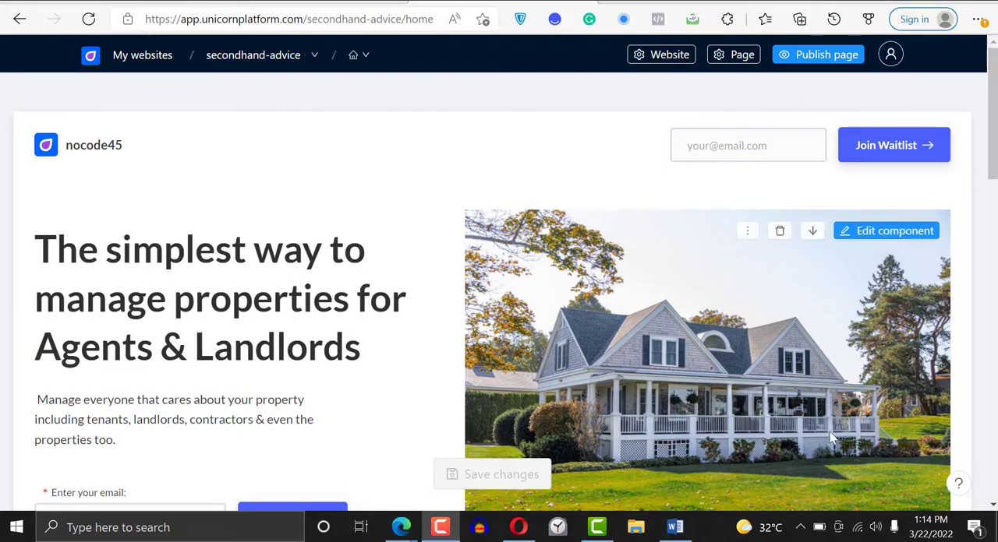
scroll(639, 229, down, 3)
scroll(754, 277, up, 2)
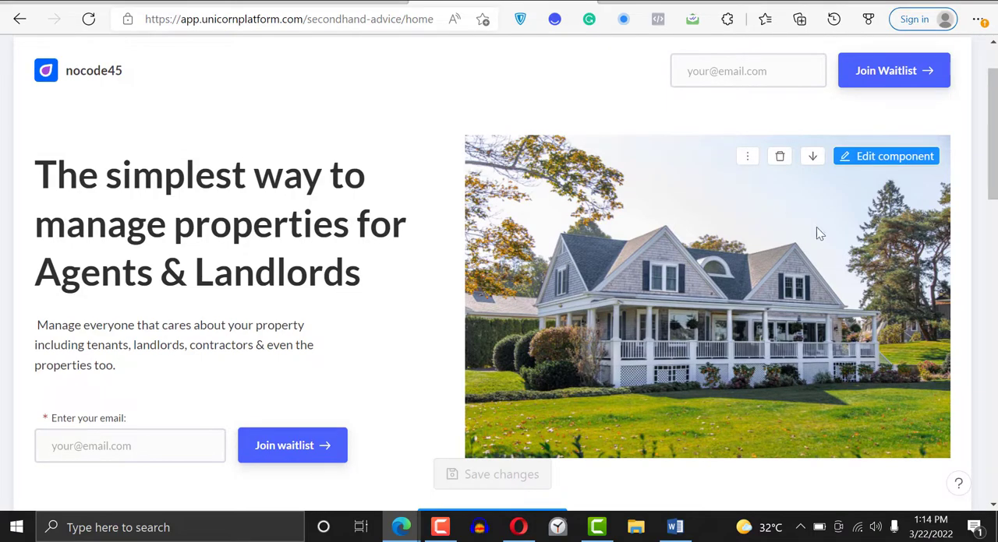
mouse_move(993, 112)
mouse_down()
mouse_move(993, 346)
mouse_move(969, 127)
mouse_move(988, 113)
mouse_up()
scroll(987, 113, up, 3)
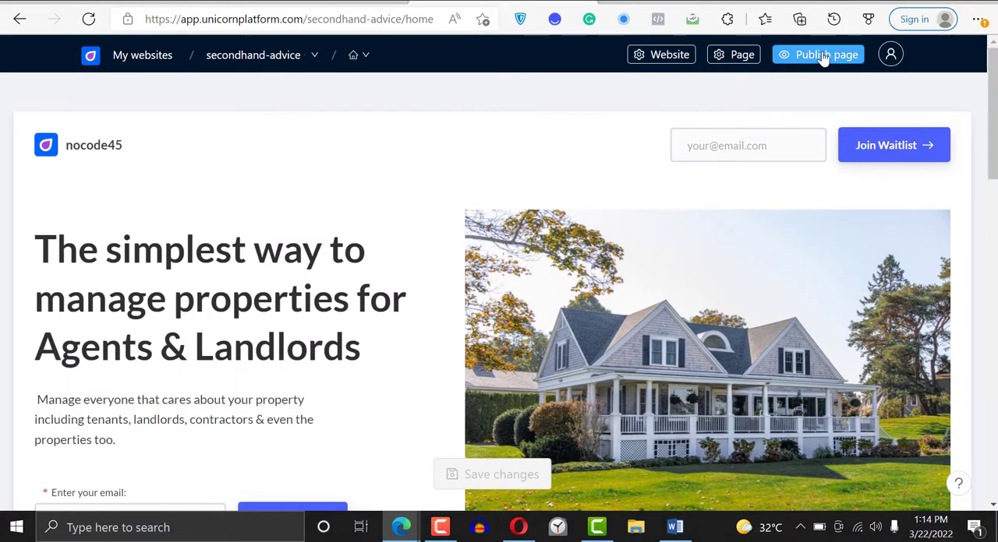
click(824, 54)
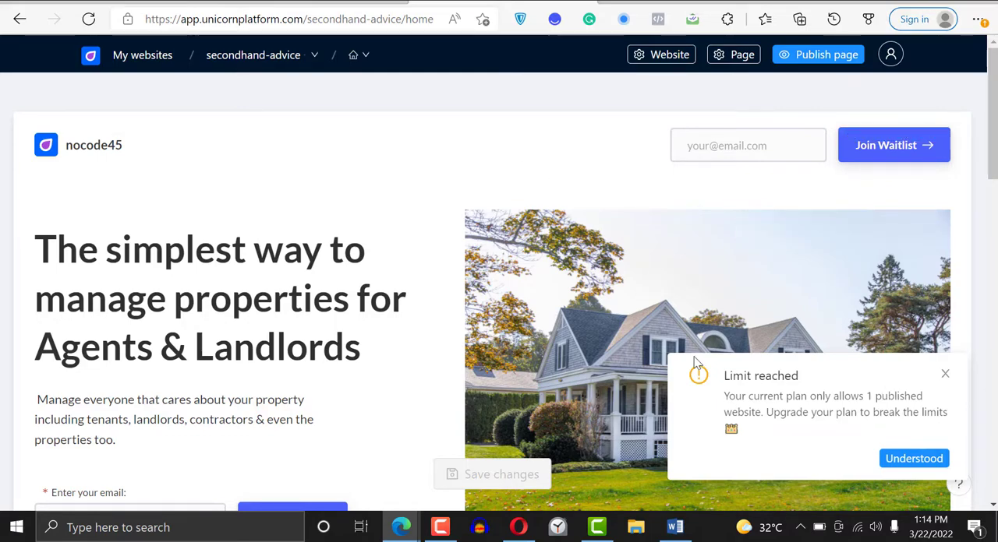
click(904, 459)
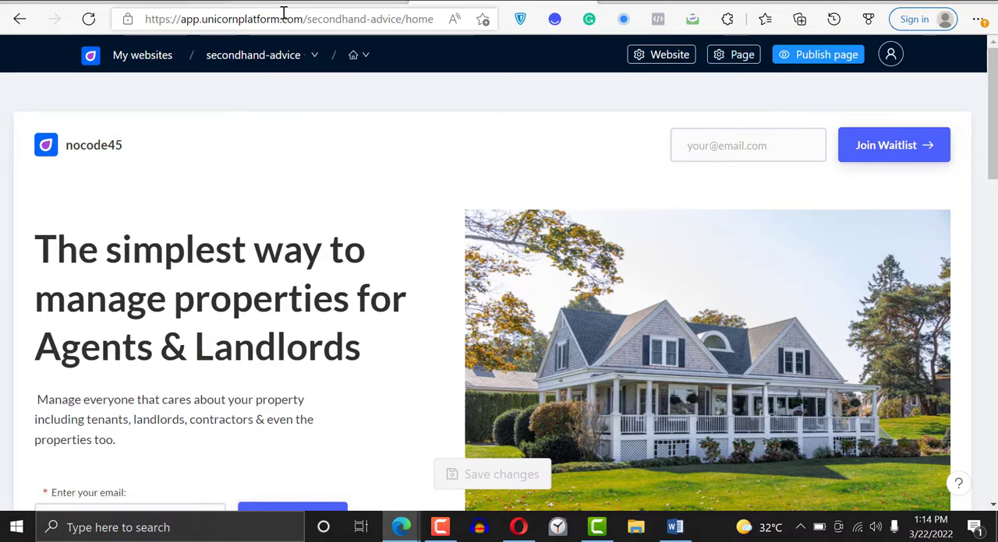
- View the published ewere.unicornplatform.page site, try out ewere.come as its address, and return to the secondhand-advice editor
drag(303, 18, 140, 22)
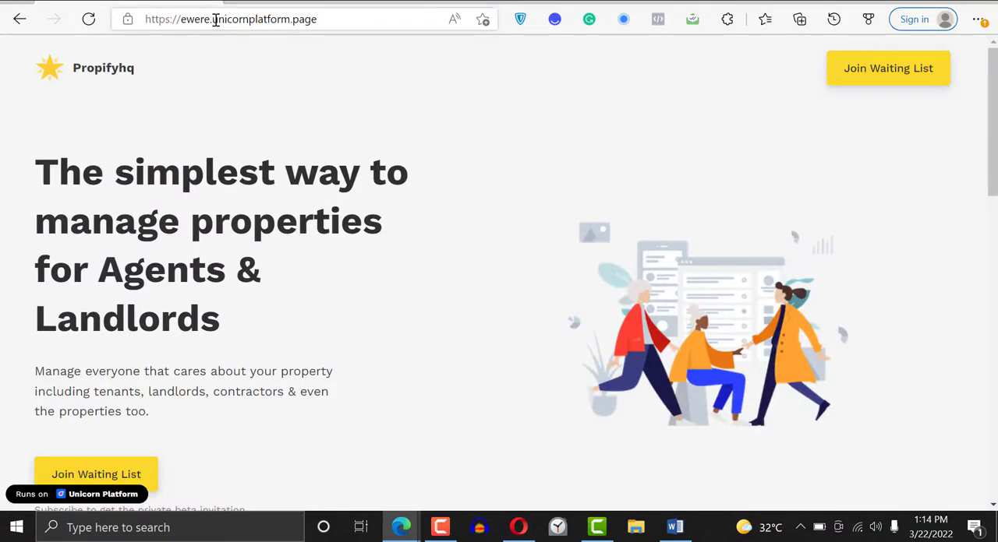
mouse_move(213, 20)
mouse_down()
mouse_move(318, 27)
mouse_move(195, 26)
mouse_move(228, 24)
mouse_move(212, 19)
mouse_up()
click(323, 25)
text(come)
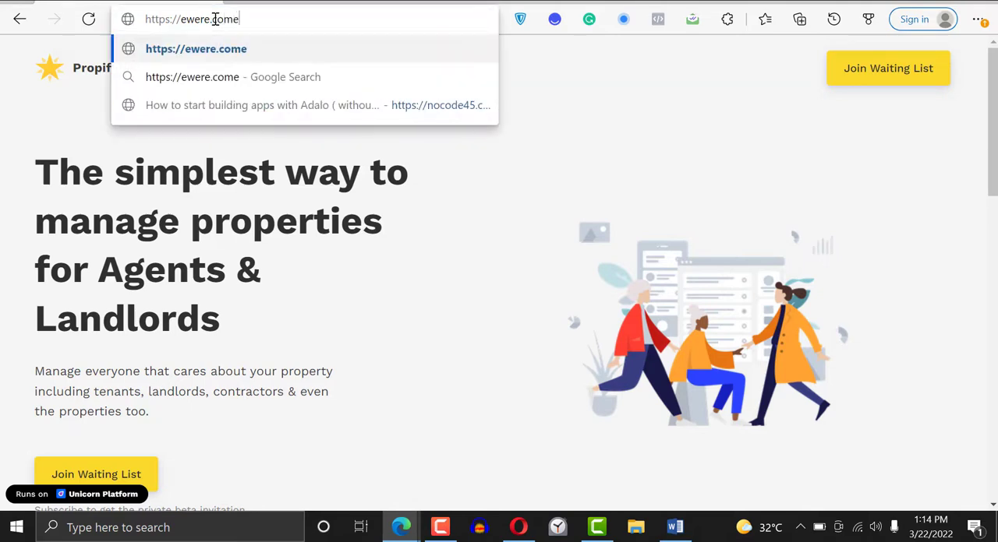
key(BackSpace)
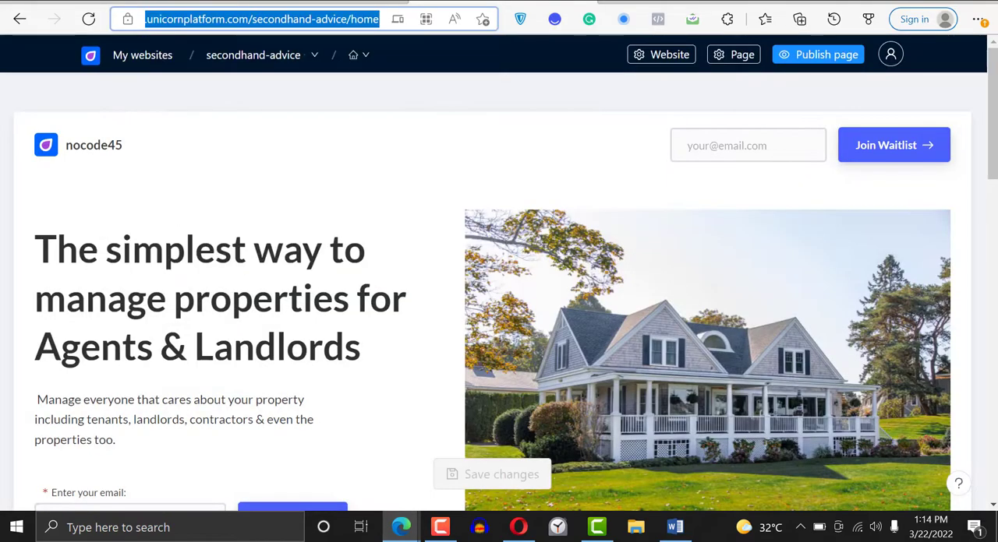
click(518, 89)
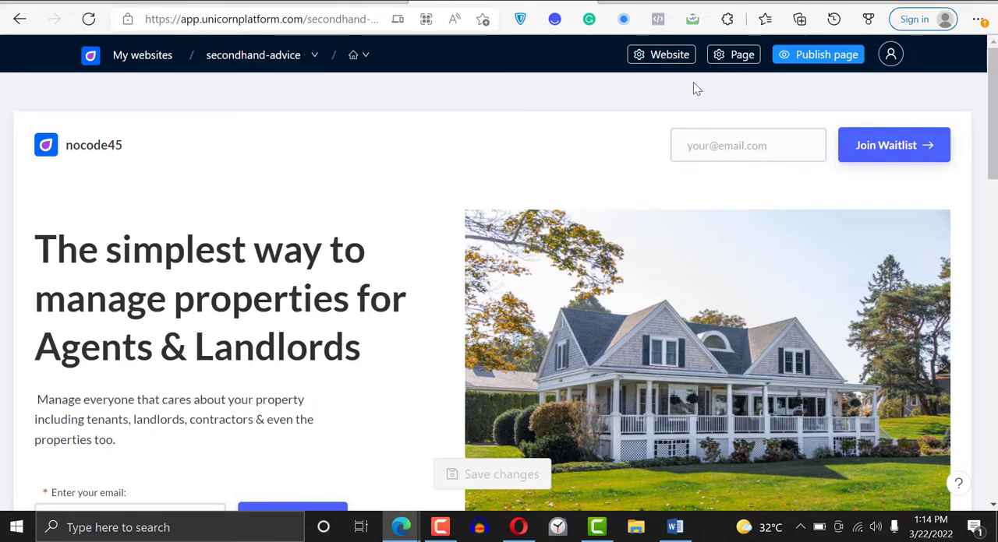
- Open the website's Domain & Publish settings and follow the upgrade option for a custom domain
click(662, 56)
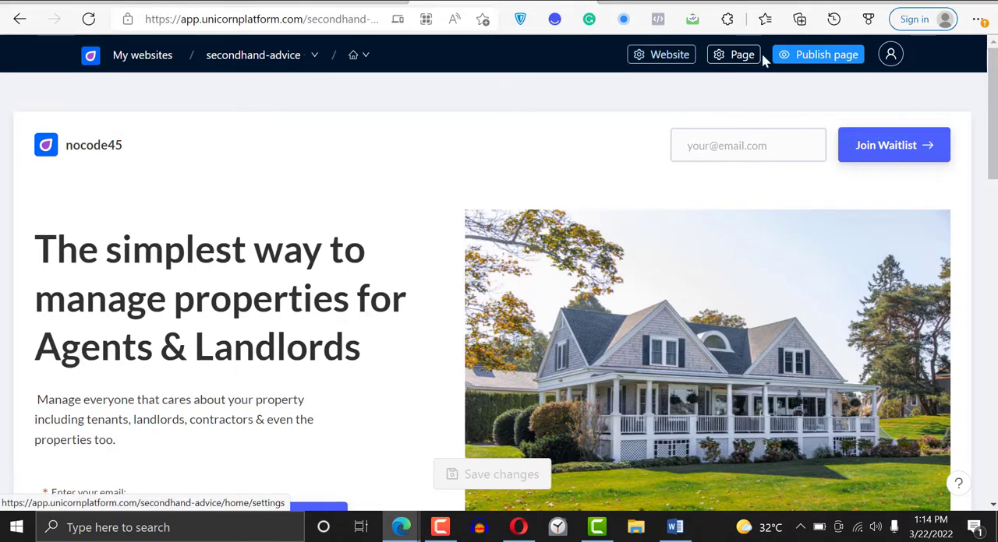
click(662, 53)
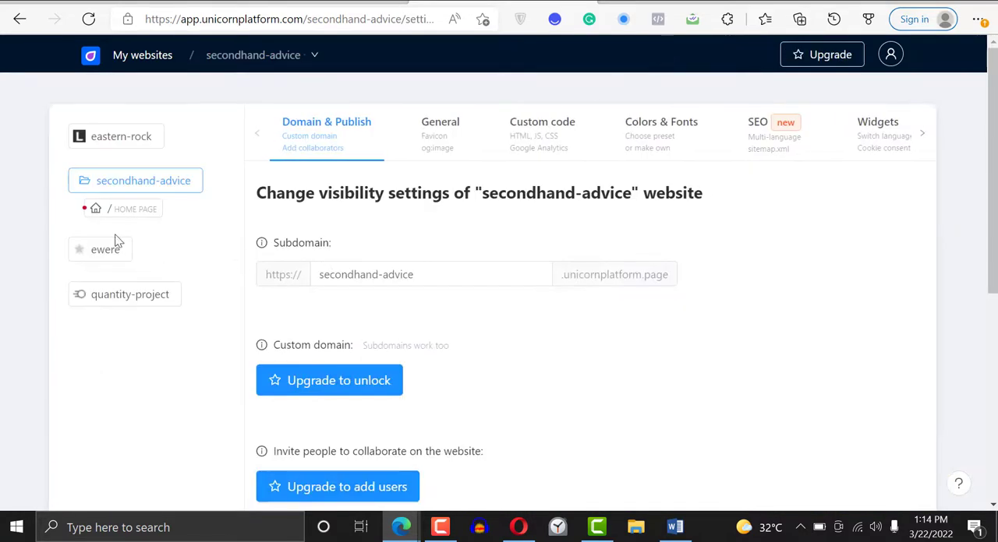
click(347, 384)
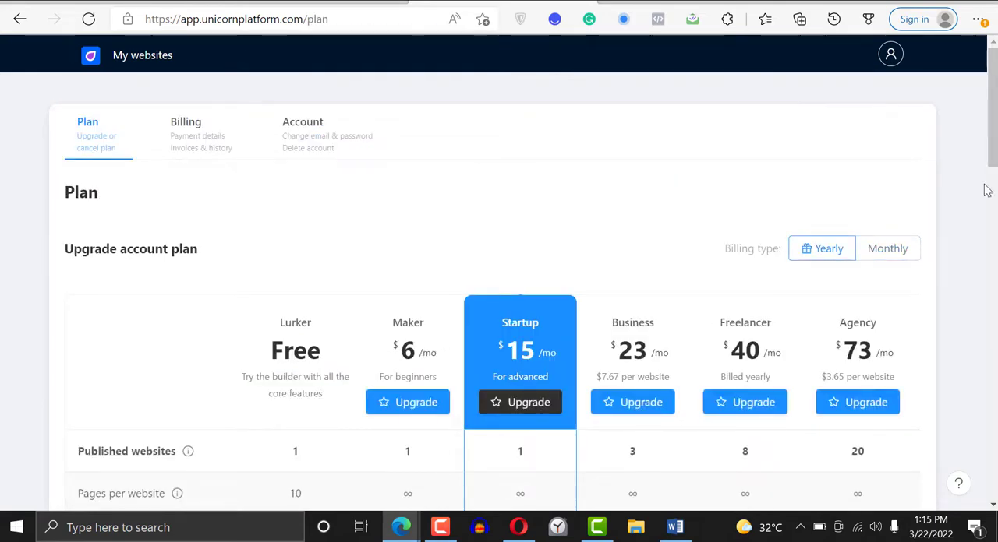
- Compare the upgrade plans' features and prices, switching the billing type from yearly to monthly
scroll(581, 234, down, 3)
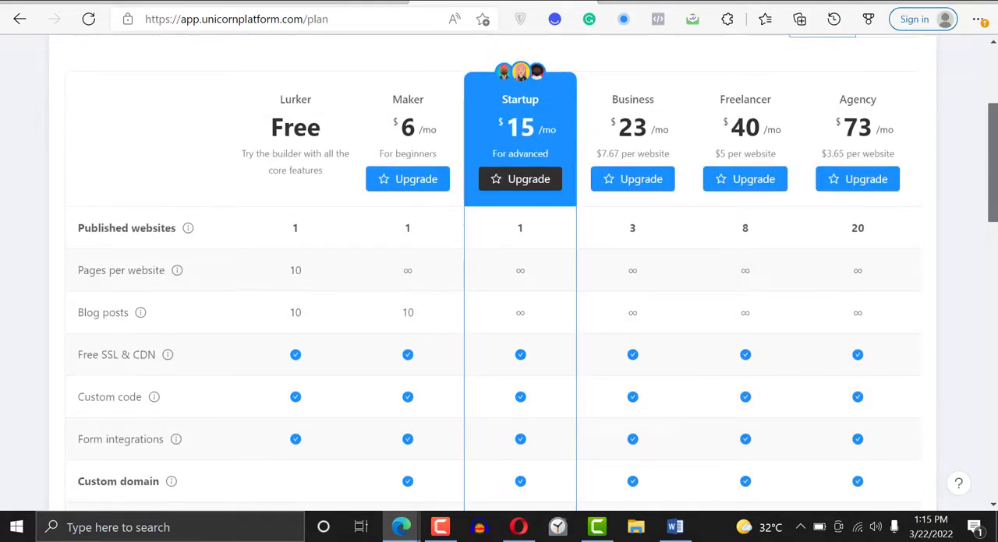
scroll(499, 273, up, 3)
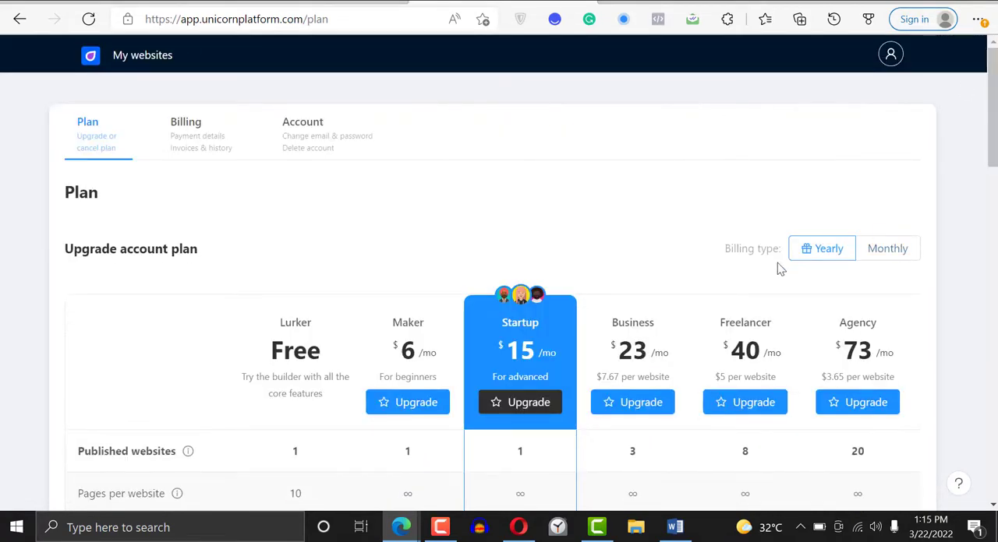
click(888, 249)
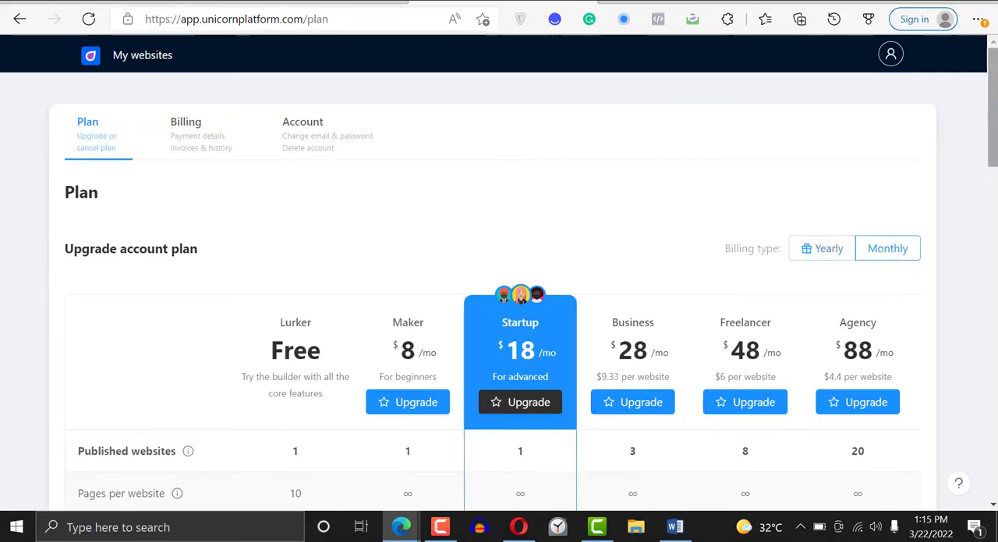
scroll(897, 260, down, 4)
scroll(499, 273, up, 1)
scroll(499, 273, down, 4)
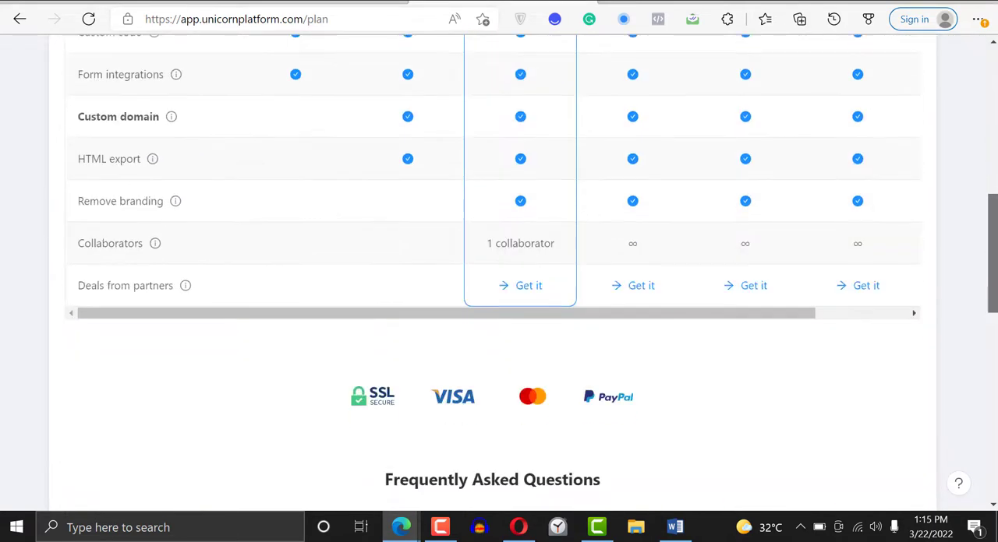
scroll(988, 382, down, 3)
drag(989, 382, 988, 160)
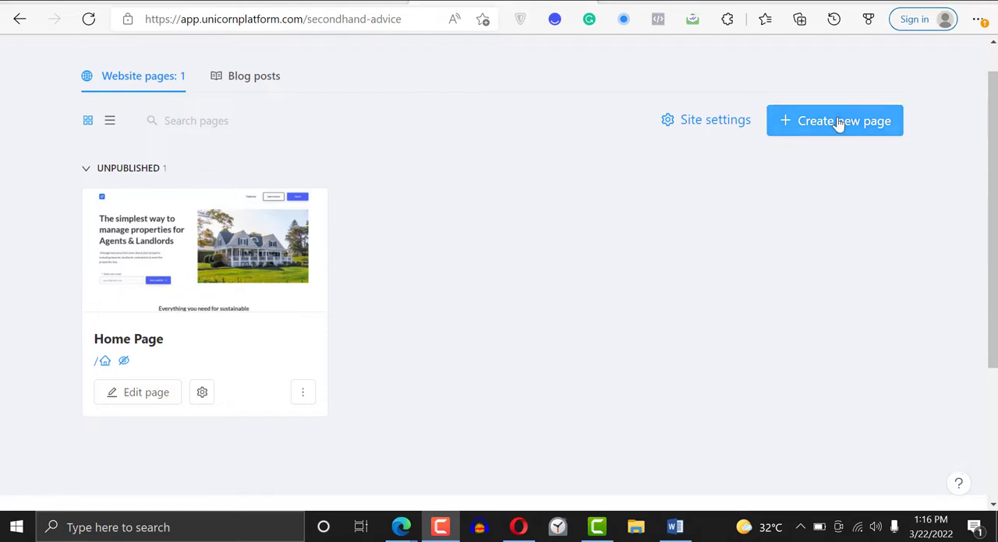
- Look at the secondhand-advice website's blog posts area and return to its website pages
click(264, 85)
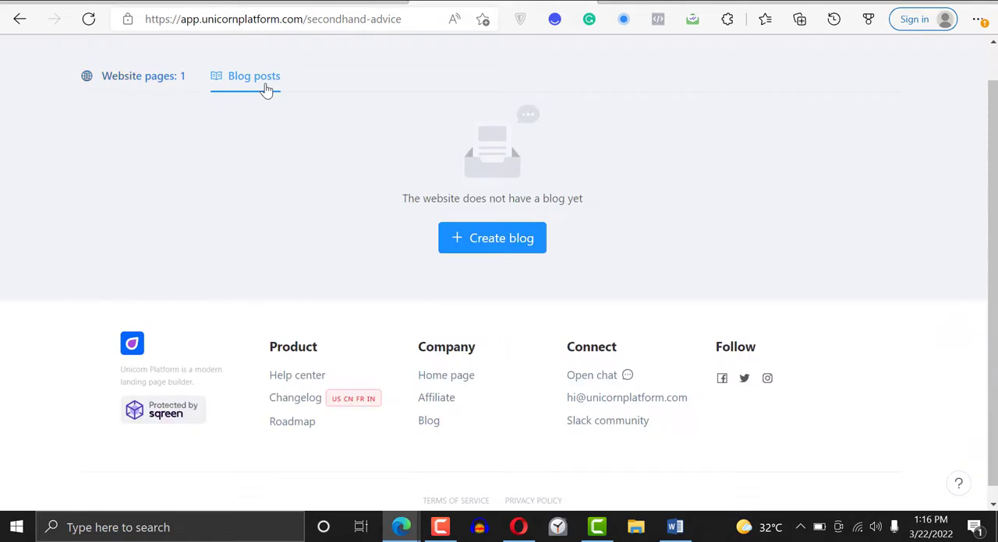
click(165, 78)
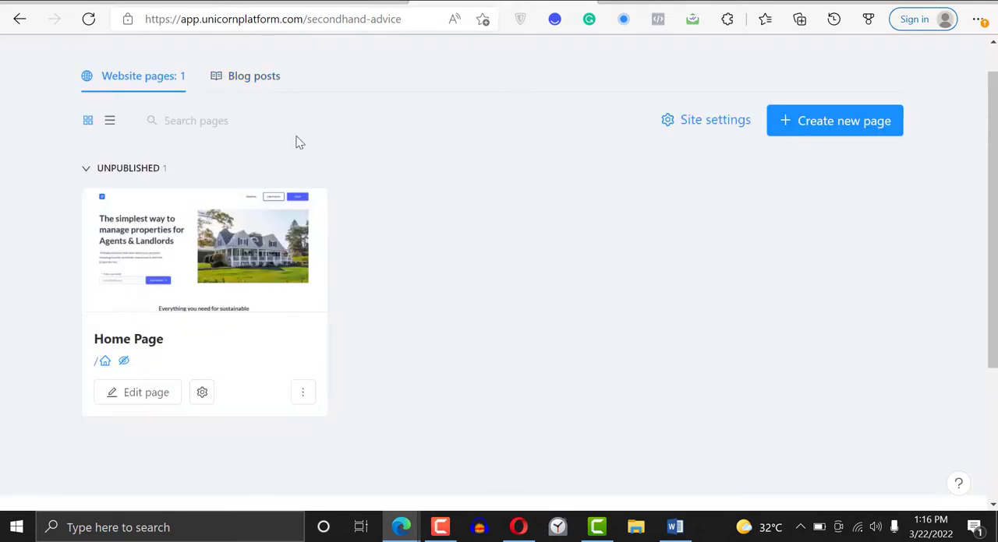